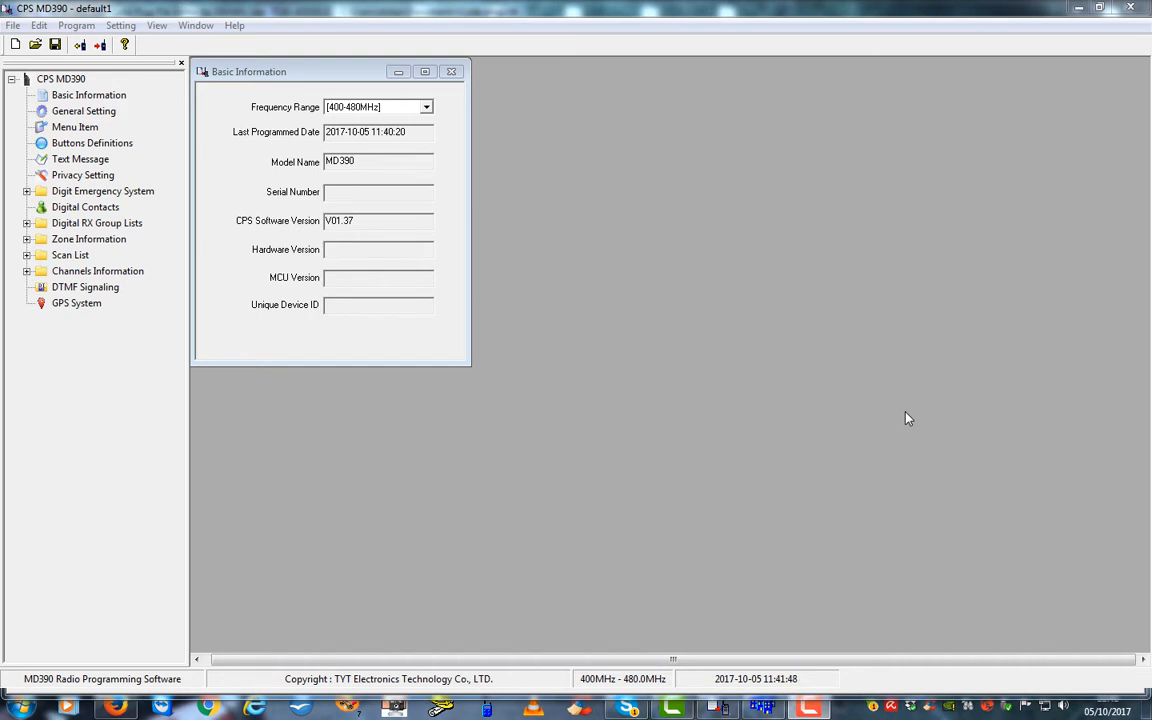
Open the Digital Contacts list and place its window beside the Basic Information window
left_click(95, 206)
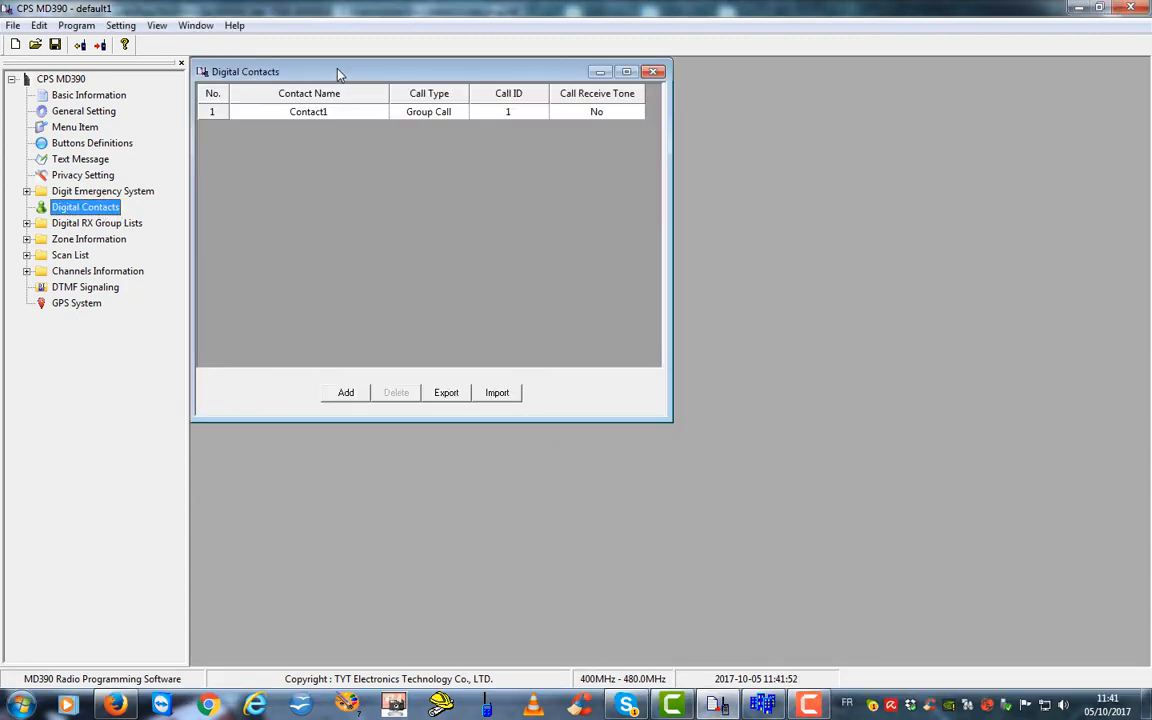
left_click_drag(340, 74, 625, 80)
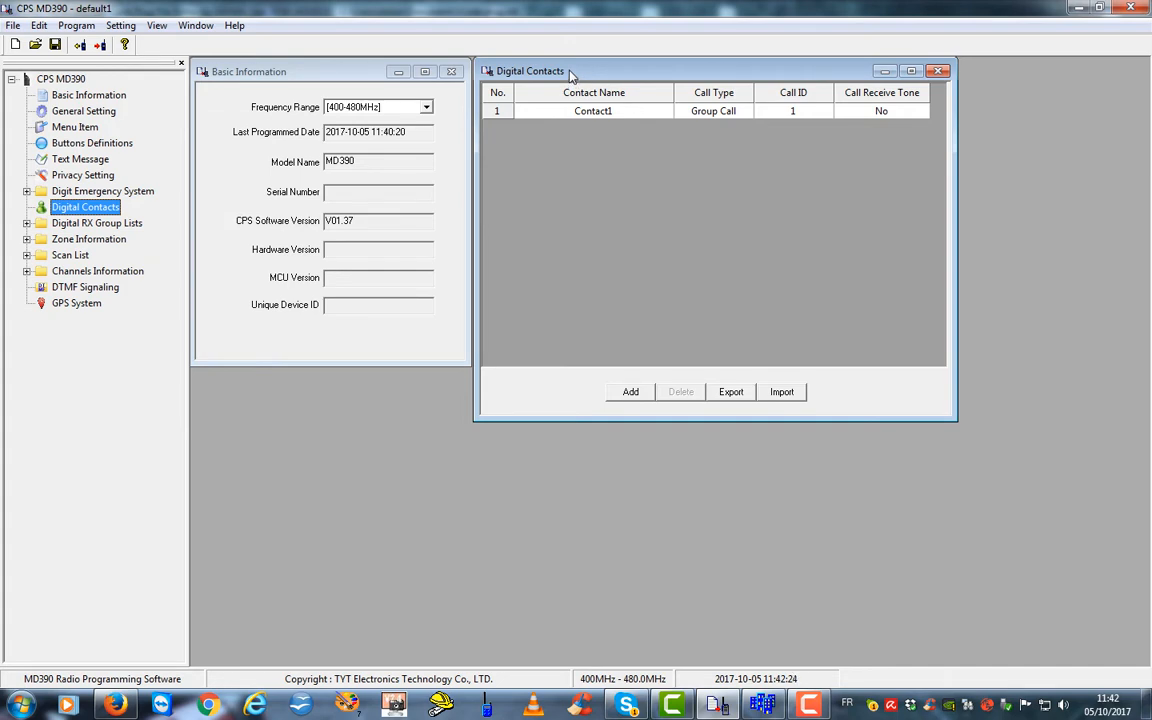
mouse_move(571, 75)
left_mouse_down()
mouse_move(625, 88)
mouse_move(572, 76)
left_mouse_up()
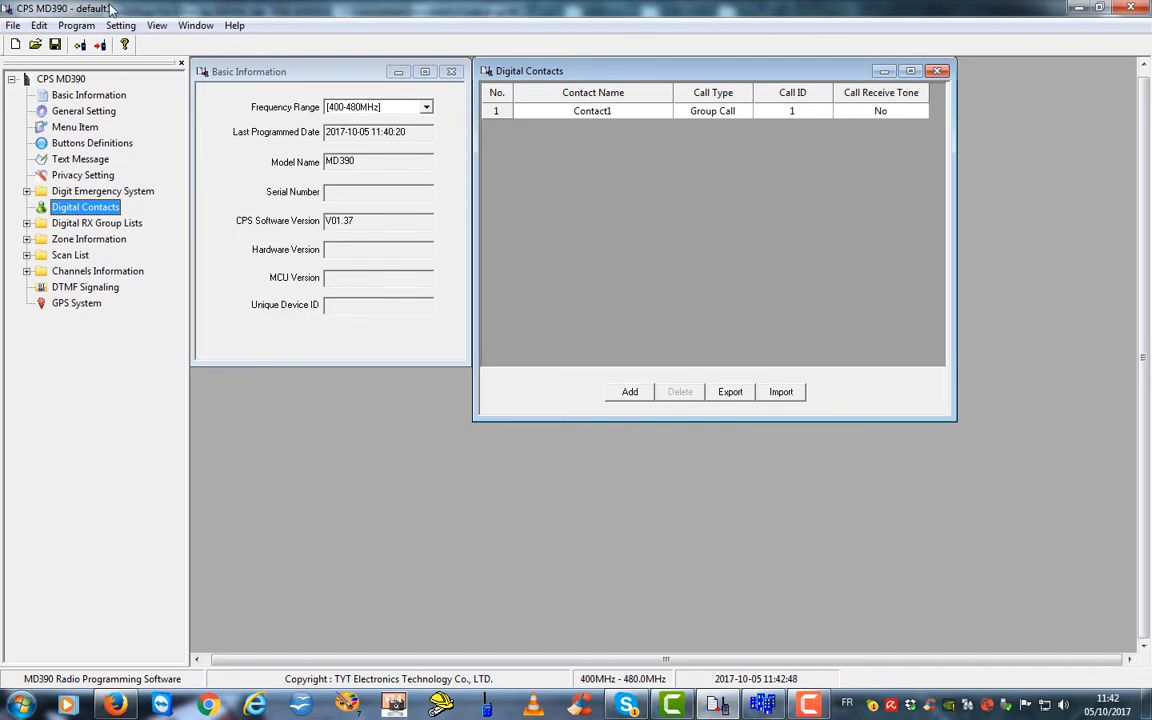
Save the default codeplug under the new name gégé.rdt in the Documents folder
left_click(12, 26)
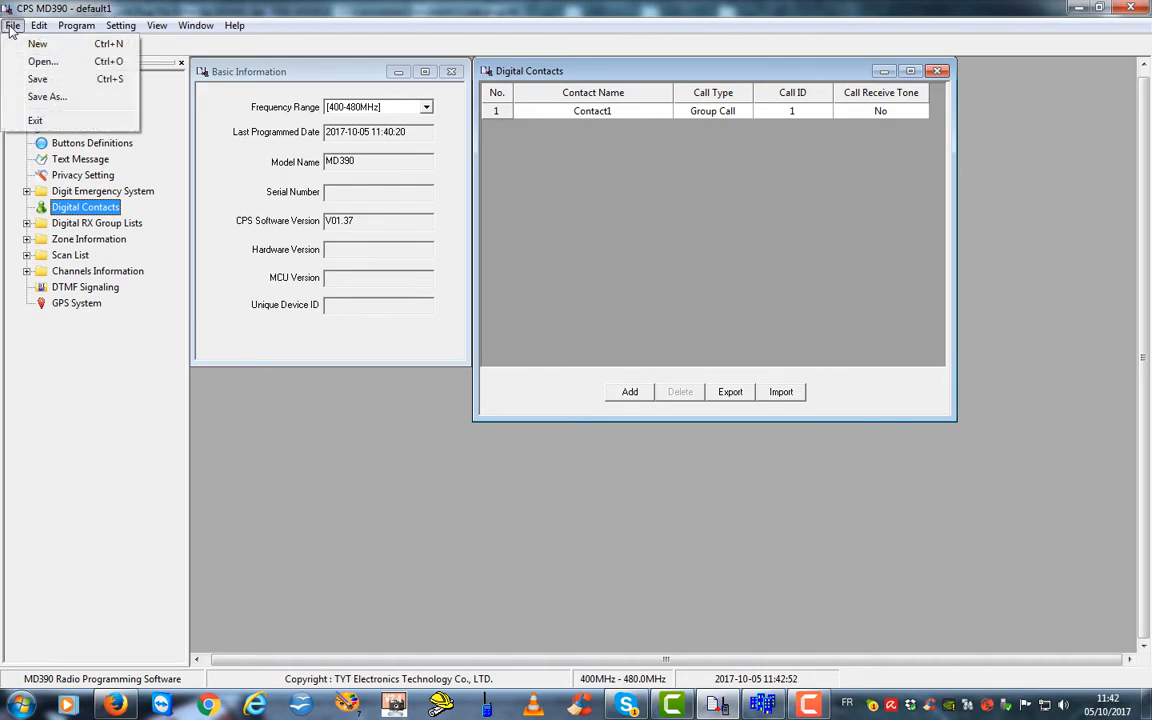
left_click(38, 96)
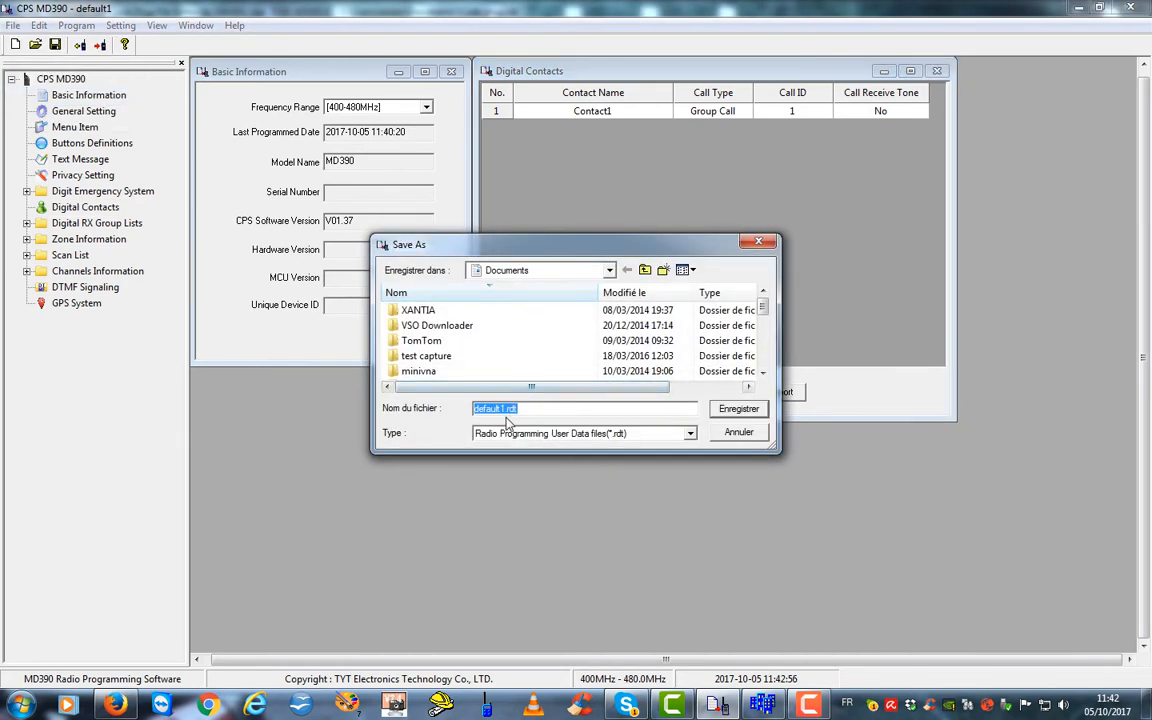
left_click_drag(516, 244, 568, 219)
left_click(595, 250)
left_click(547, 257)
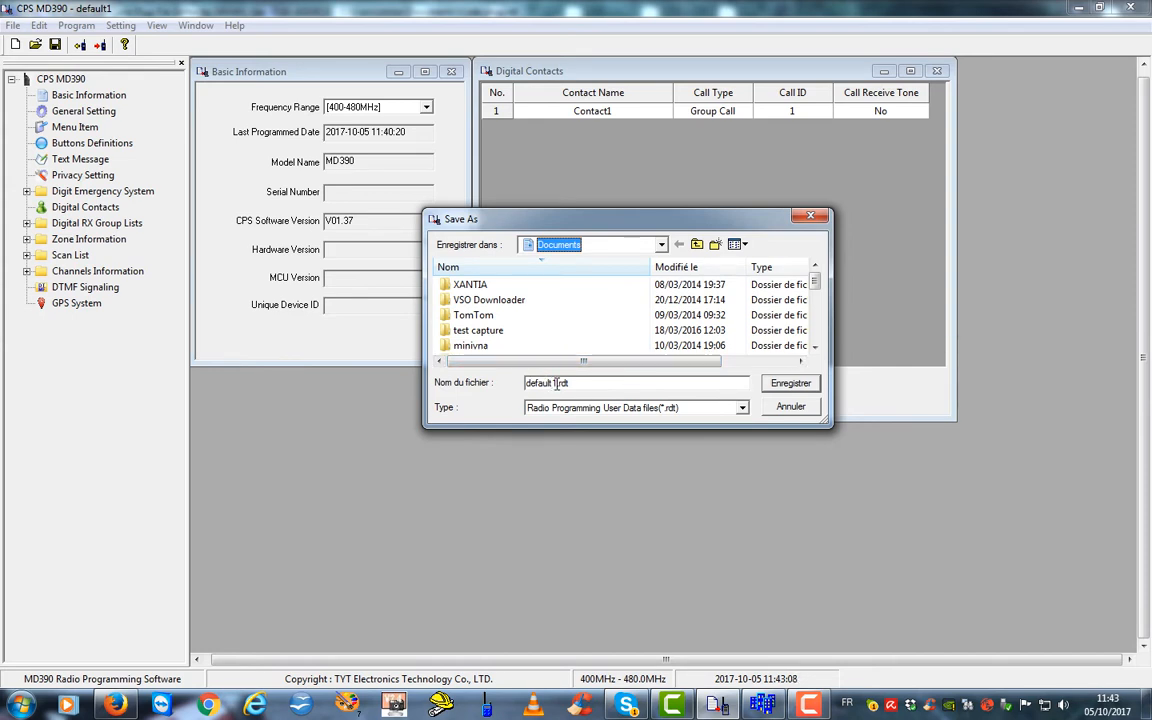
left_click_drag(558, 385, 502, 388)
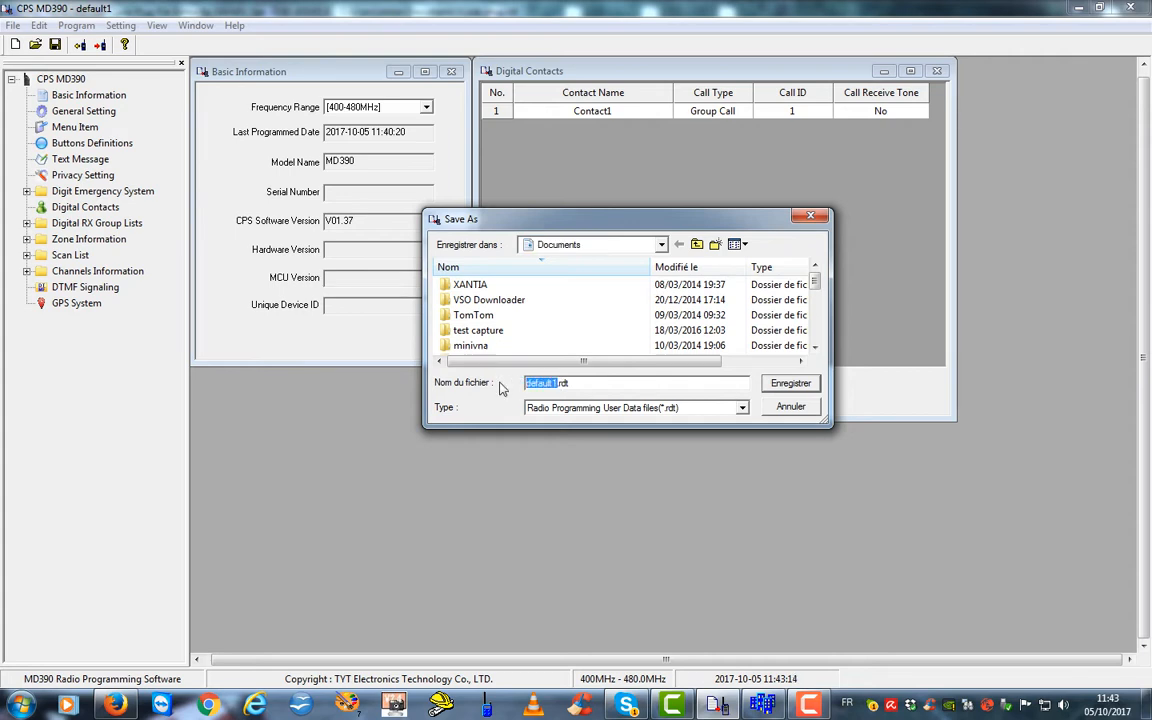
type("gégé")
left_click(789, 384)
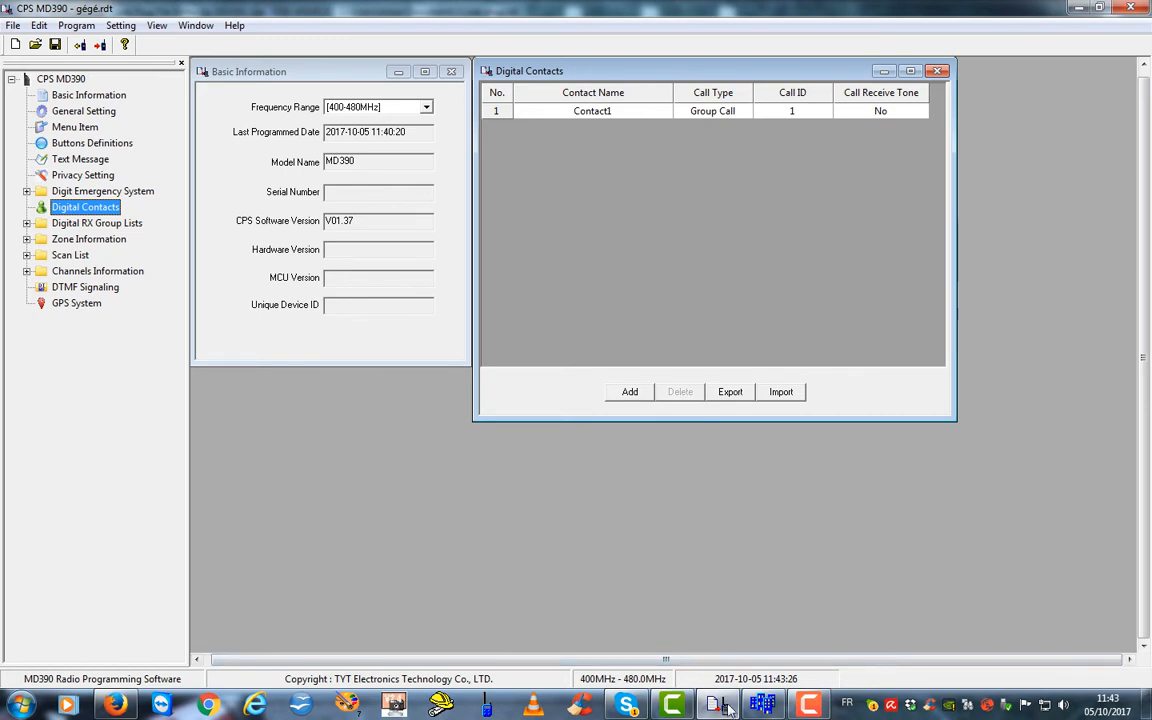
Switch to the MD-380 & MD-390 Code Plug File Editor and examine the basic, general, menu and button settings of Code plug.rdt
left_click(1074, 8)
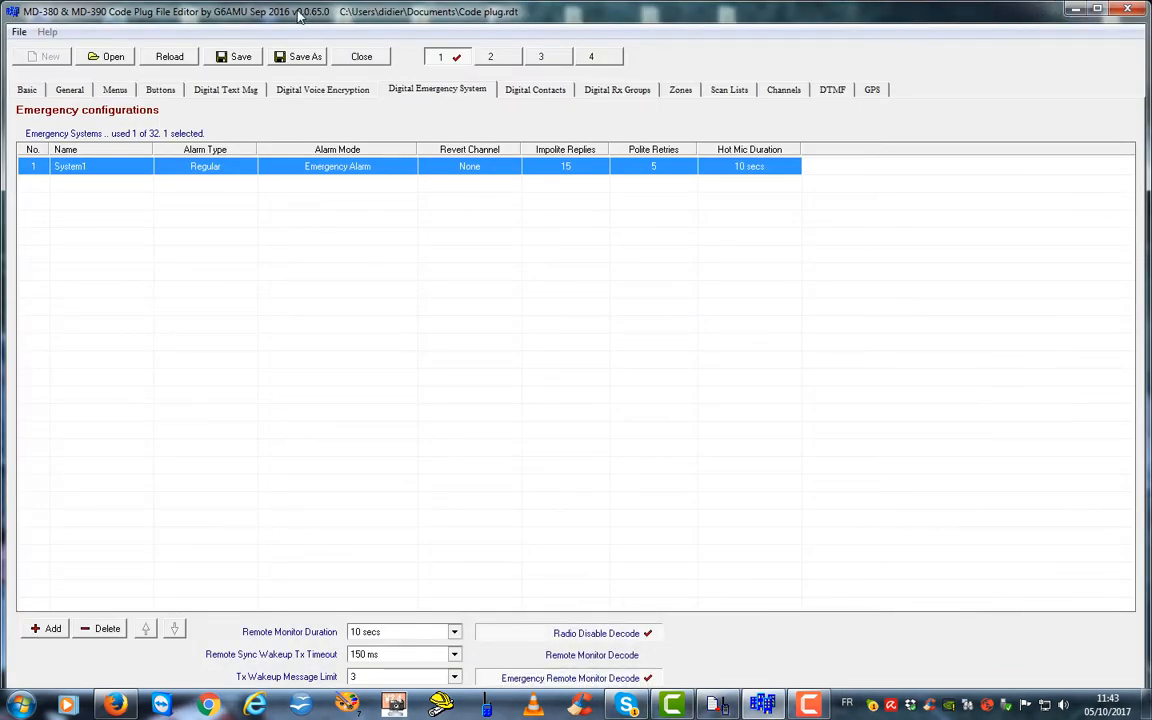
mouse_move(298, 14)
left_mouse_down()
mouse_move(357, 16)
mouse_move(305, 10)
left_mouse_up()
left_click(24, 90)
left_click(66, 90)
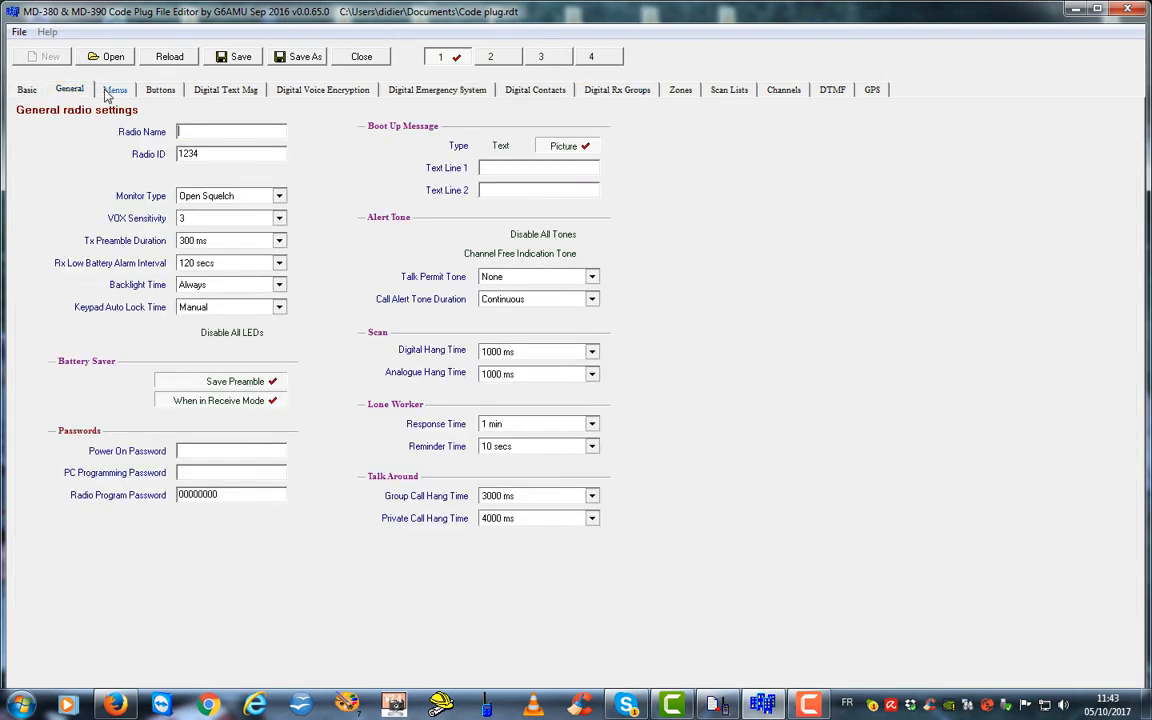
left_click(113, 90)
left_click(158, 90)
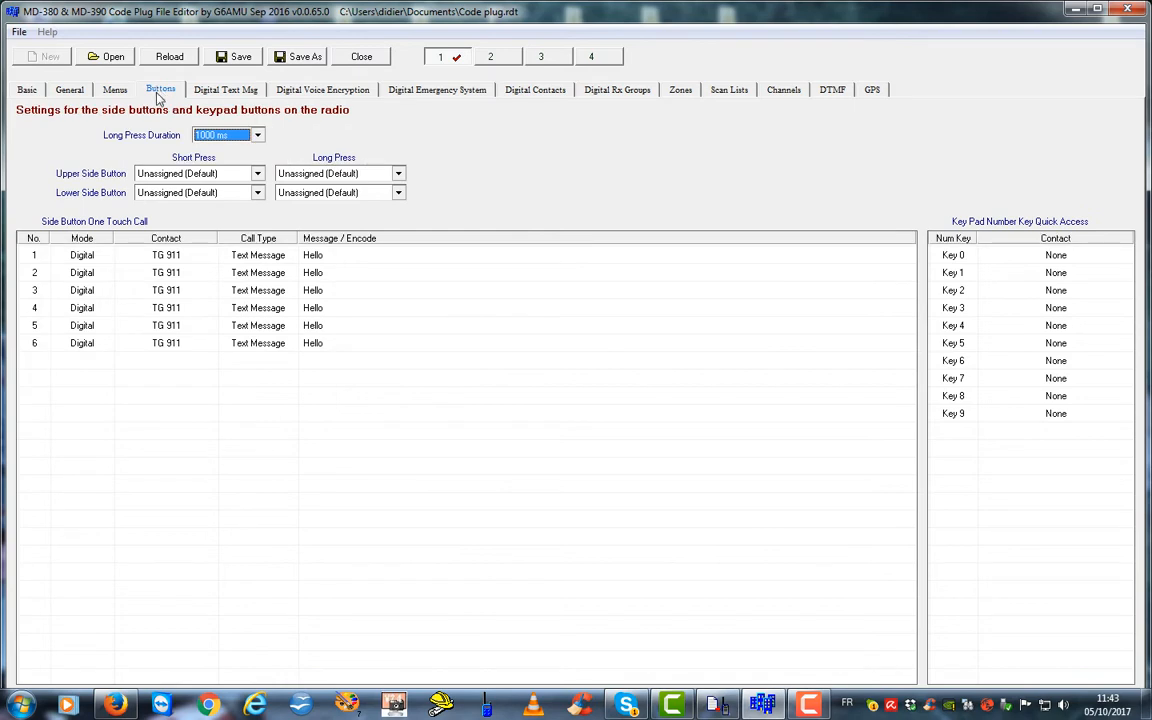
left_click(20, 91)
left_click(64, 91)
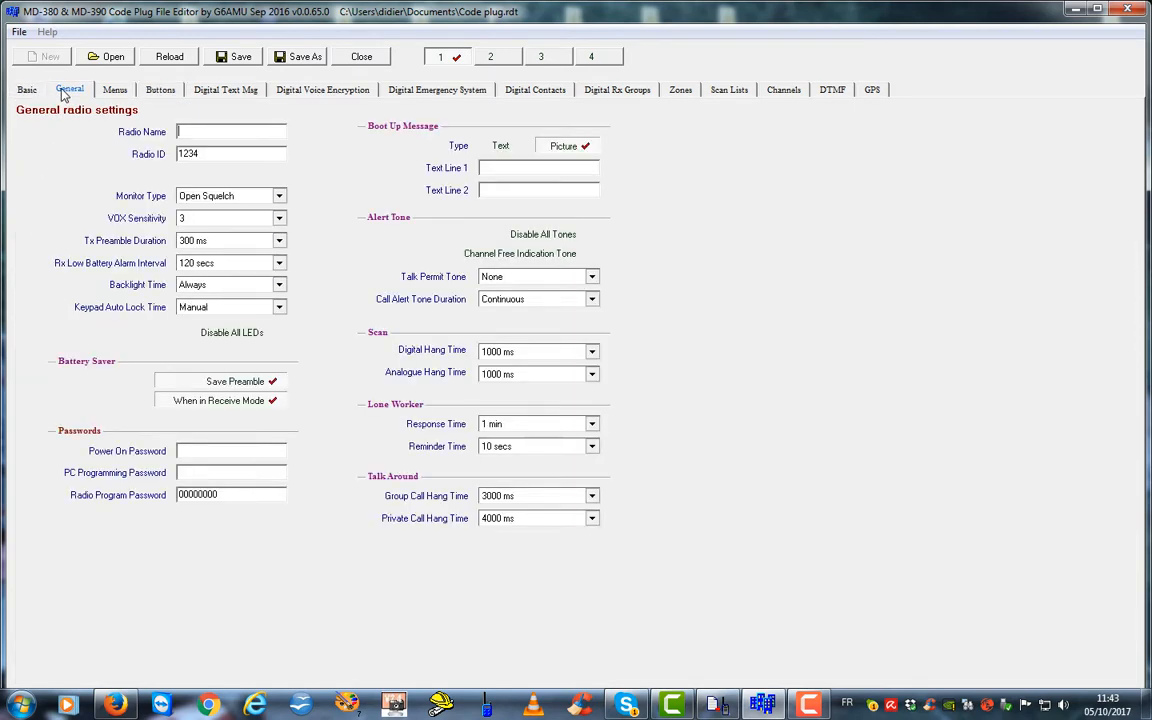
left_click(113, 90)
left_click(150, 90)
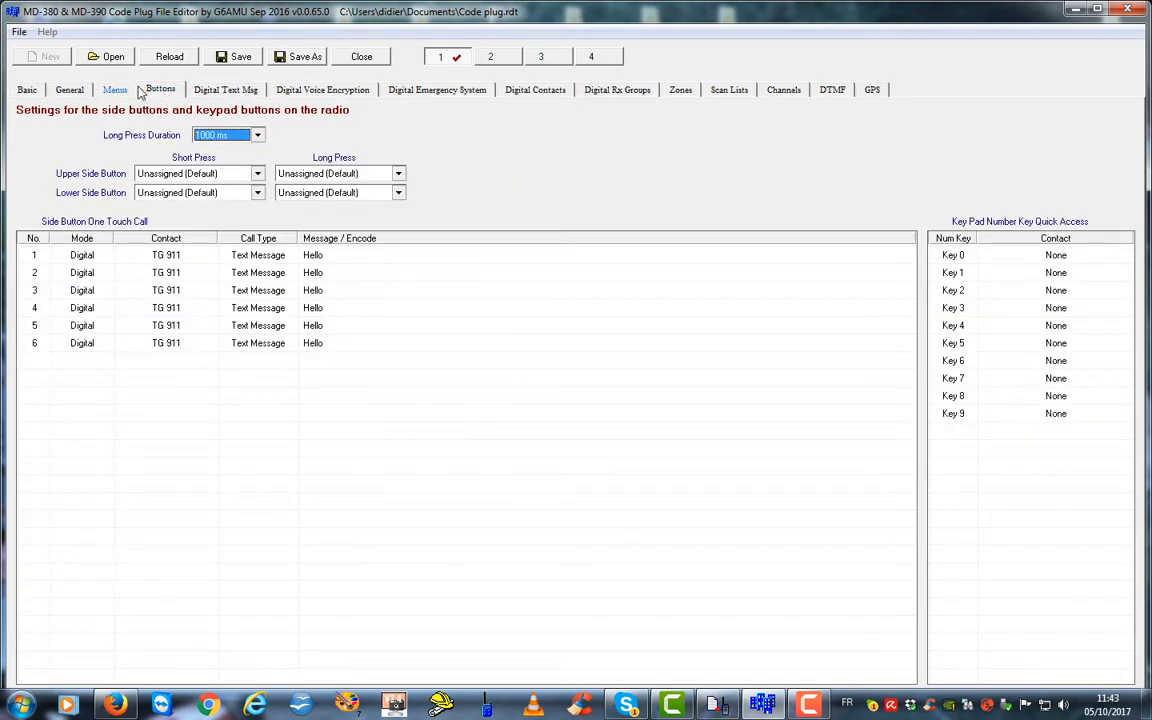
Examine the remaining settings of Code plug.rdt, from digital text messages through contacts, zones and channels to DTMF and GPS
left_click(200, 90)
left_click(315, 89)
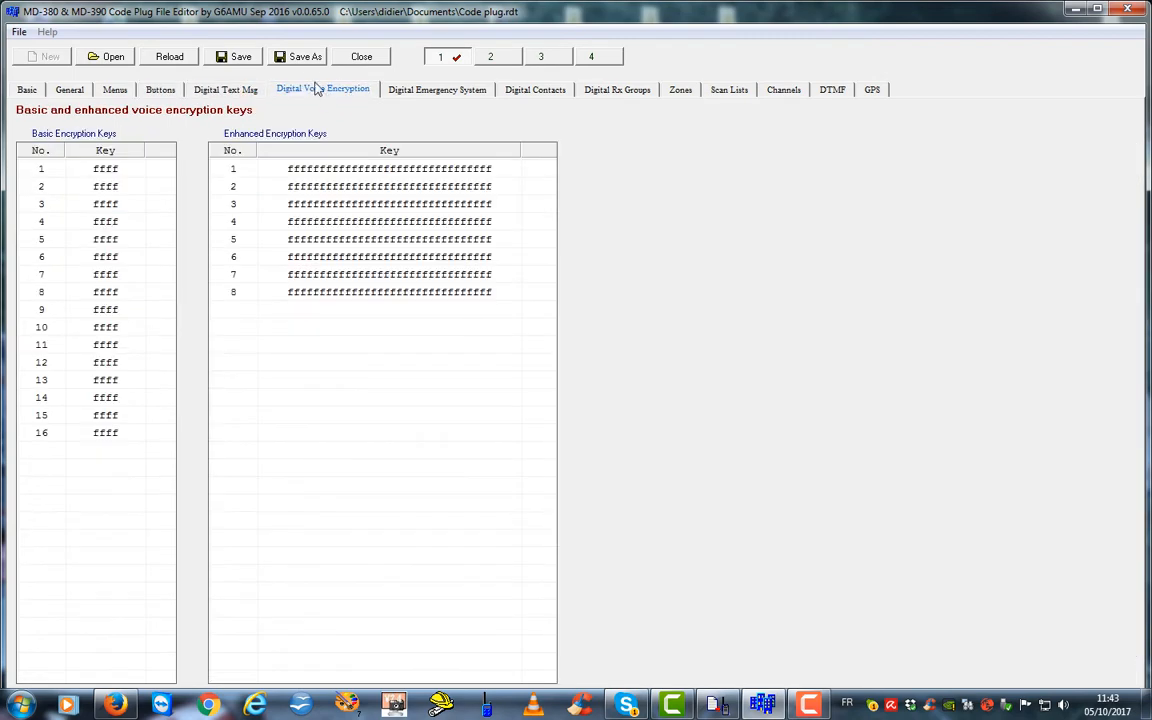
left_click(425, 91)
left_click(530, 86)
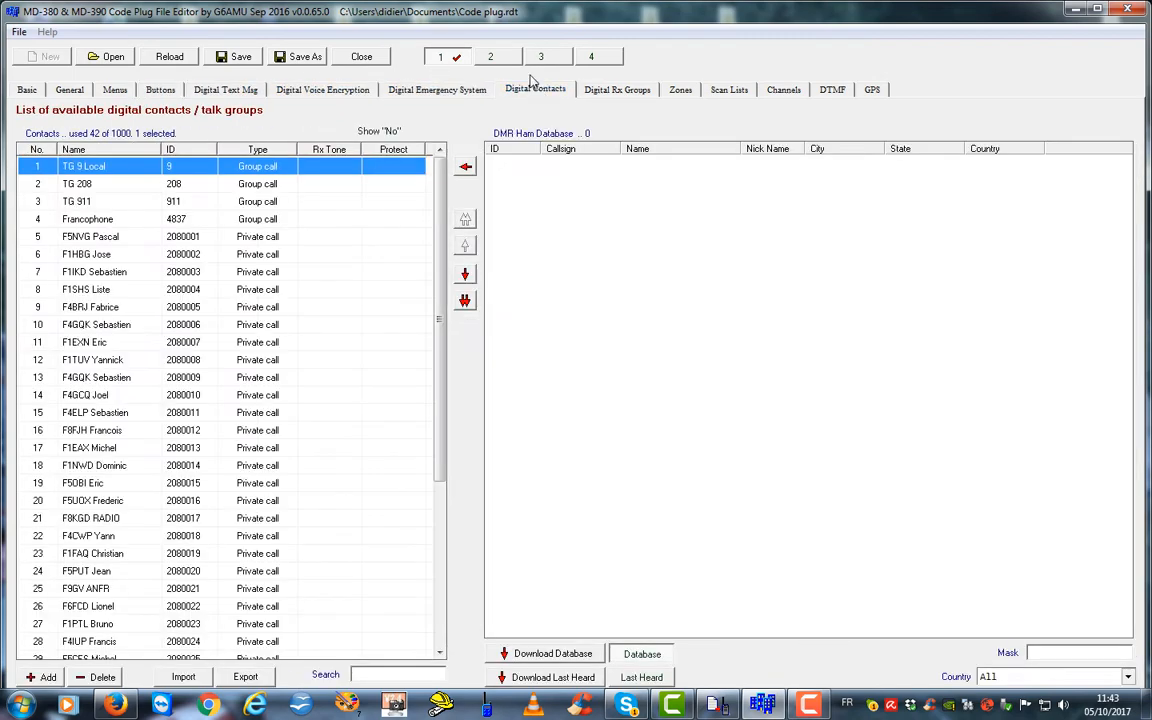
left_click(617, 89)
left_click(682, 90)
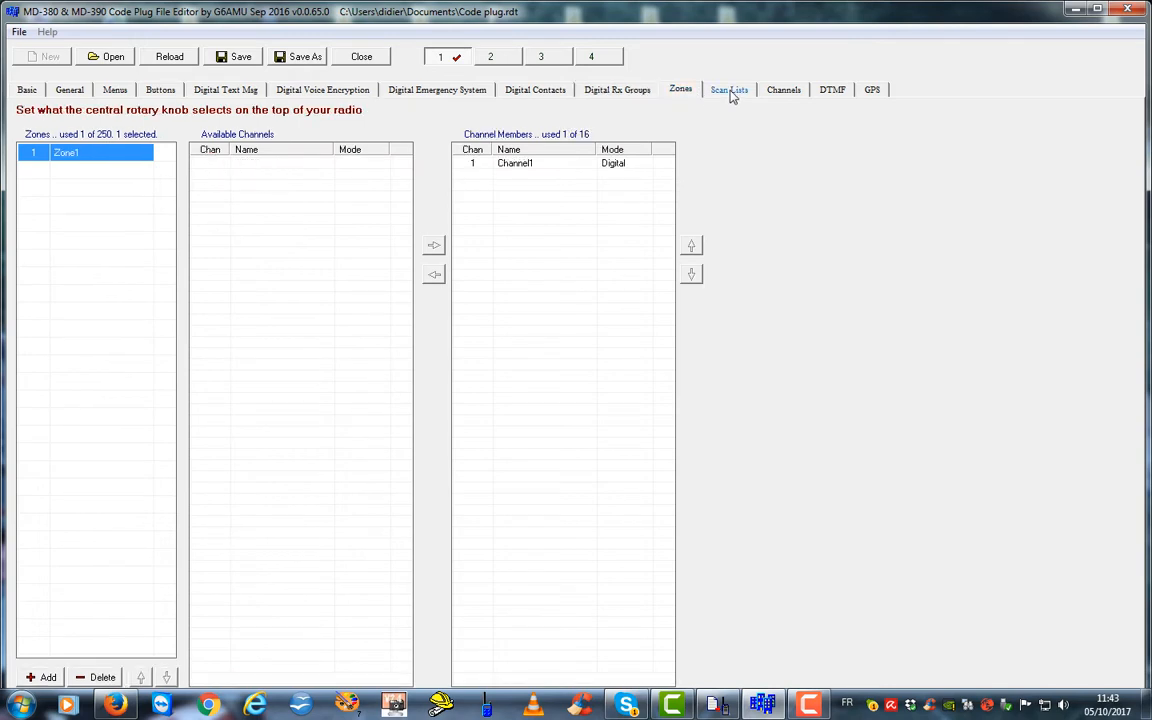
left_click(731, 91)
left_click(784, 90)
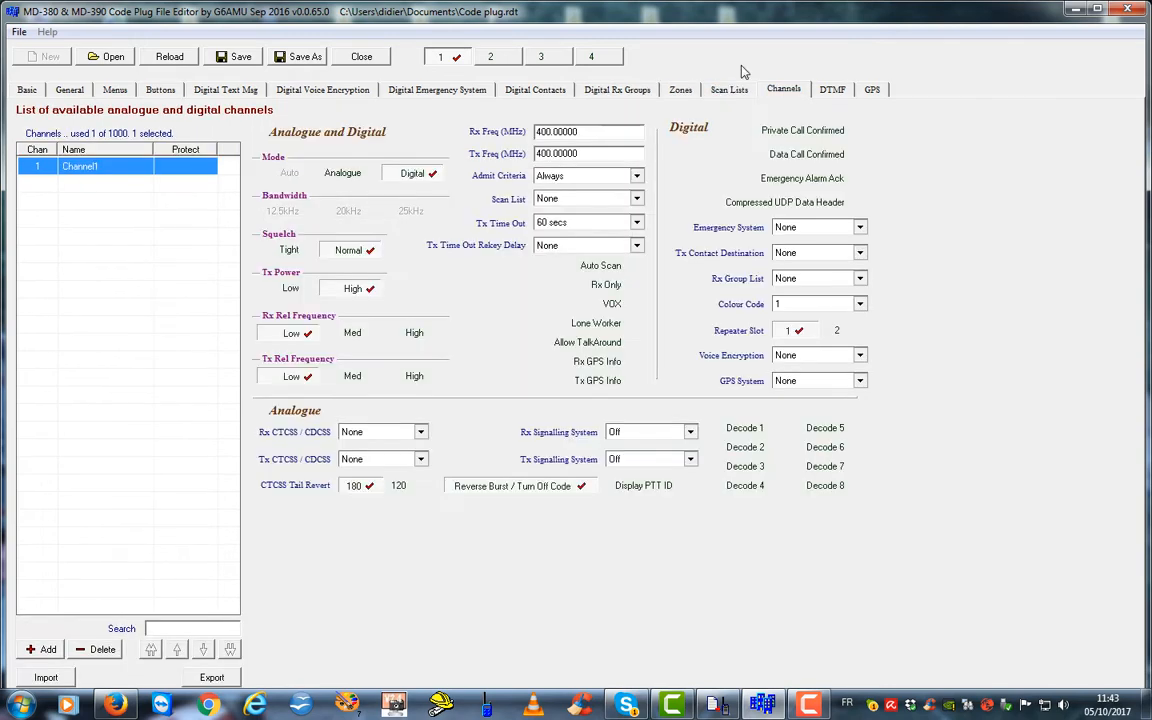
left_click(829, 89)
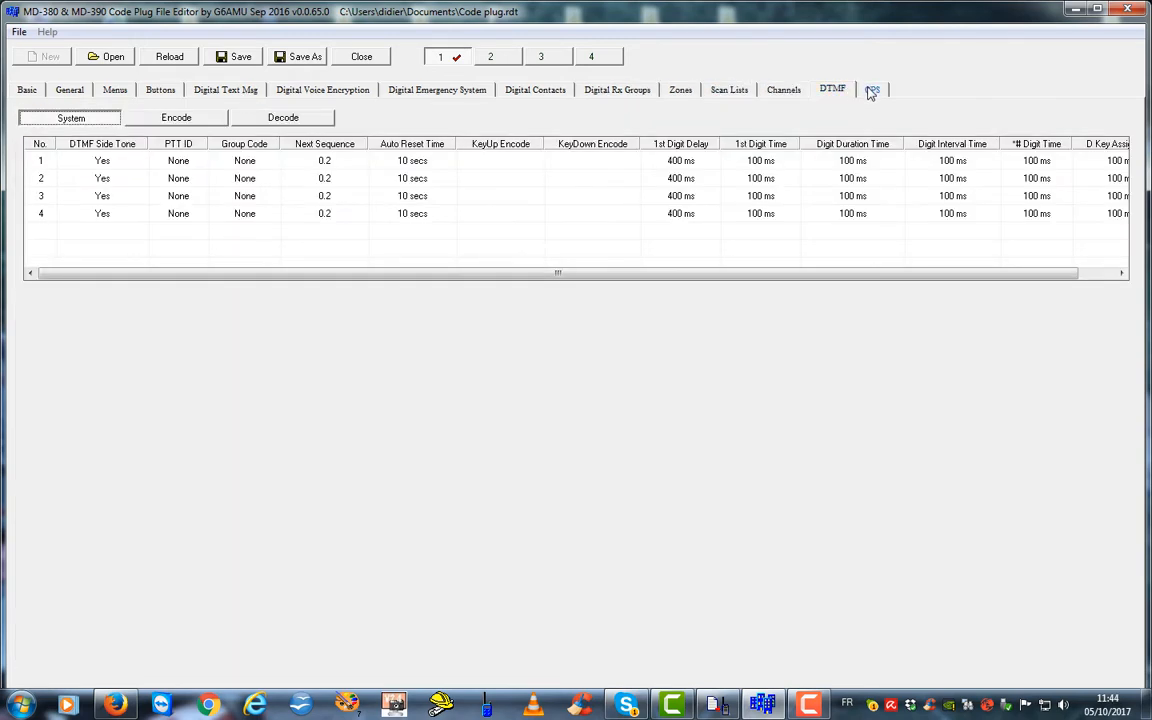
left_click(872, 90)
Go back over the channels, scan lists, digital Rx groups, digital contacts, emergency system and voice encryption settings
left_click(776, 91)
left_click(727, 91)
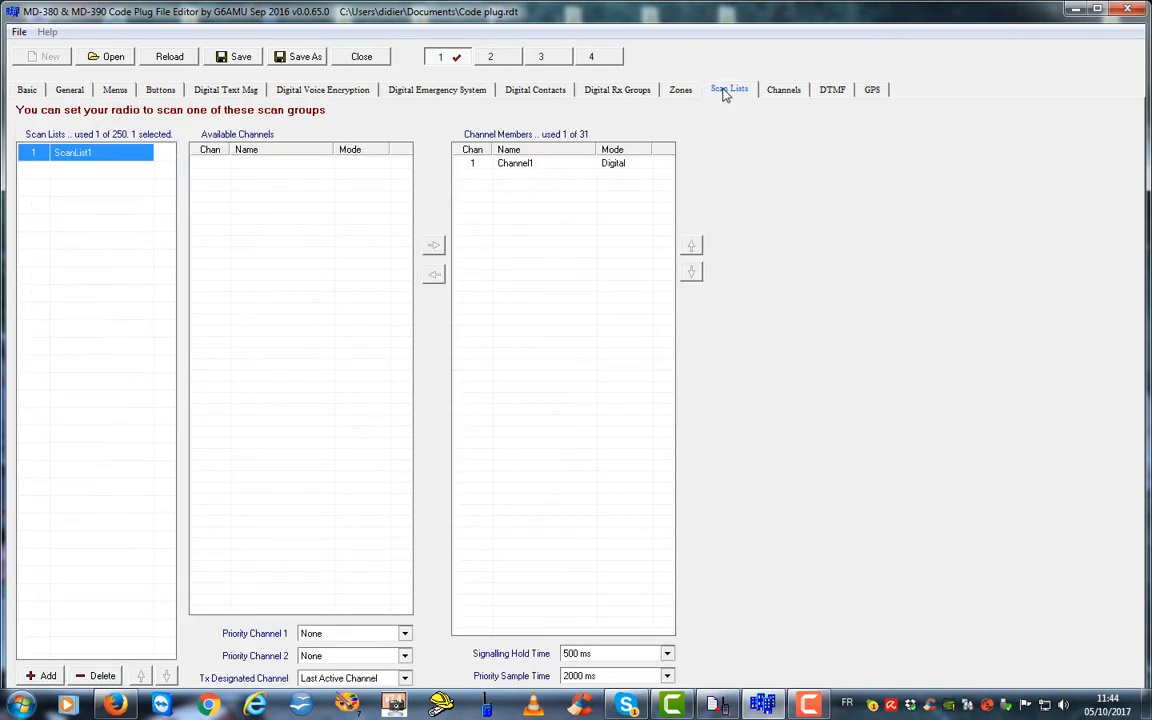
left_click(590, 87)
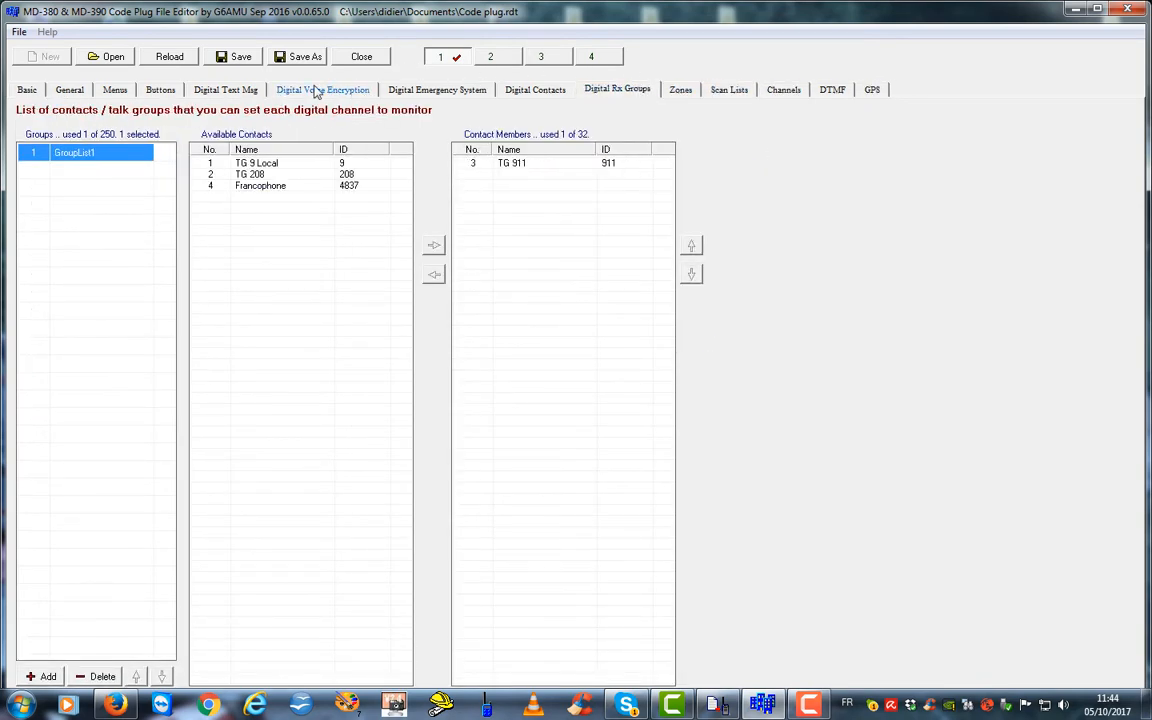
left_click(524, 92)
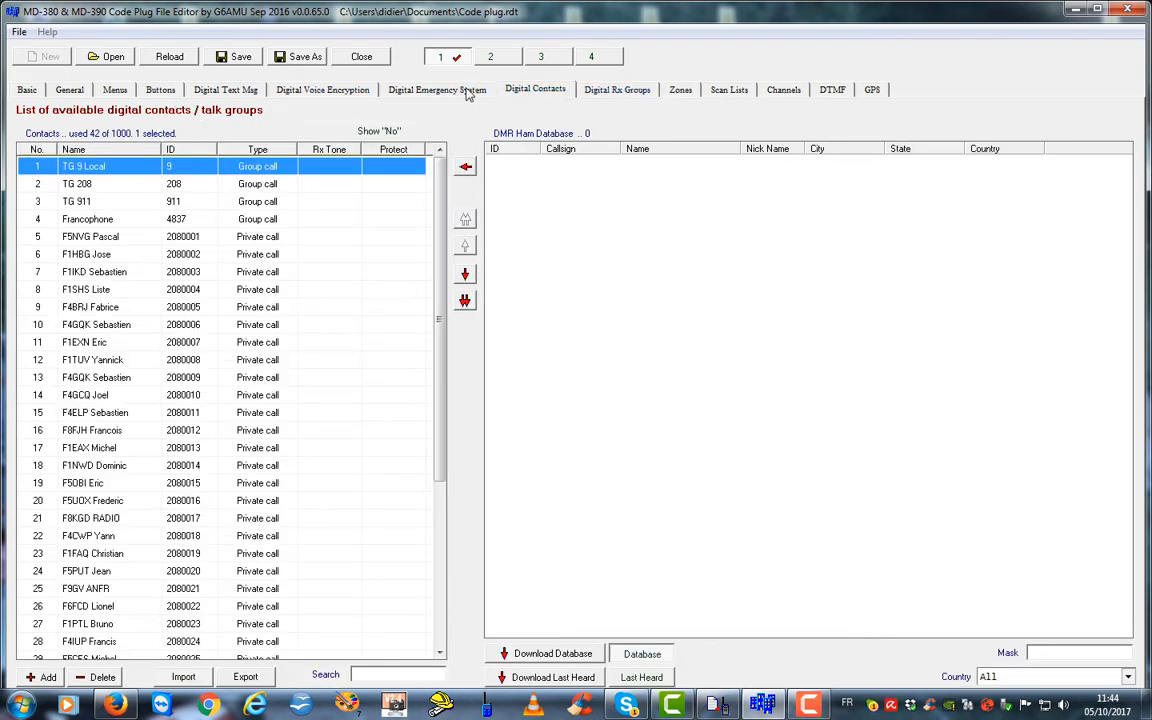
left_click(592, 89)
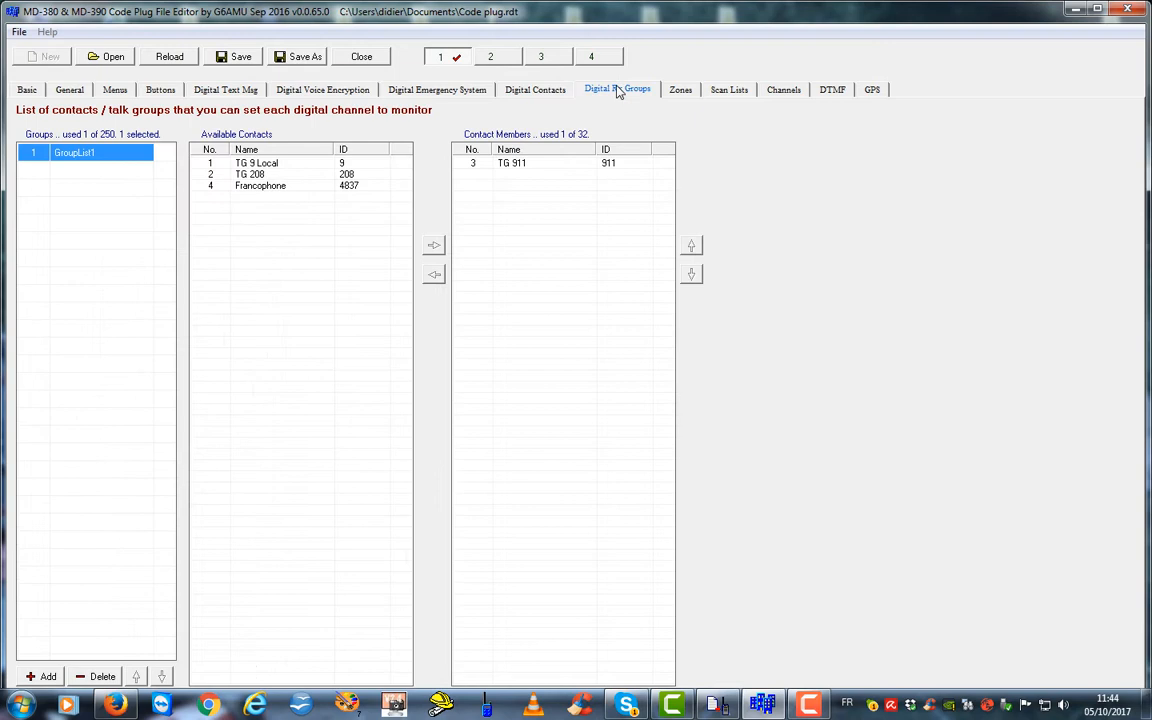
left_click(447, 90)
left_click(532, 92)
left_click(326, 91)
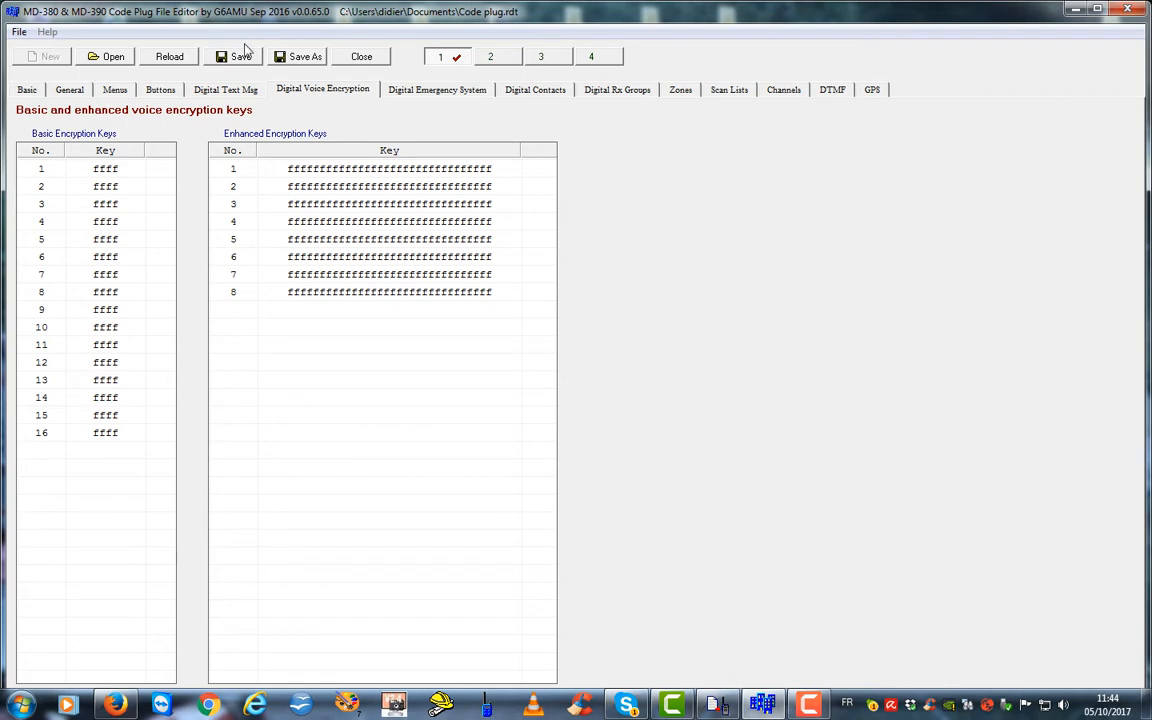
Open the codeplug file gégé.rdt from the documents folder in the editor
left_click(18, 36)
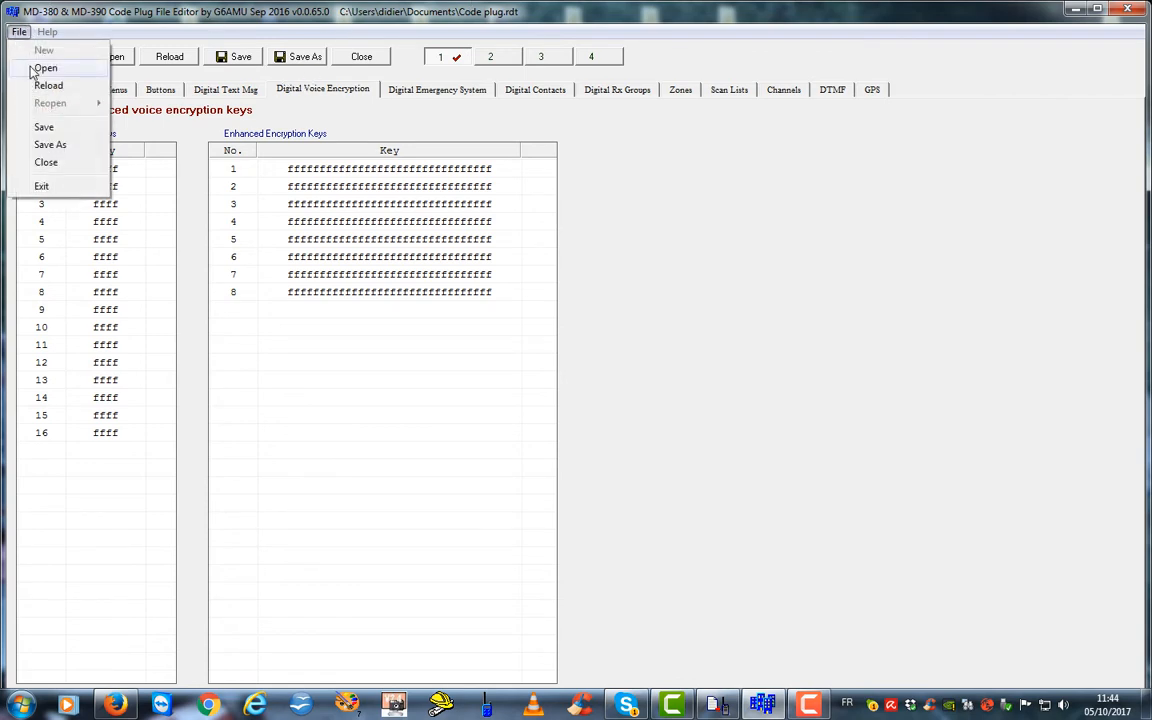
left_click(45, 68)
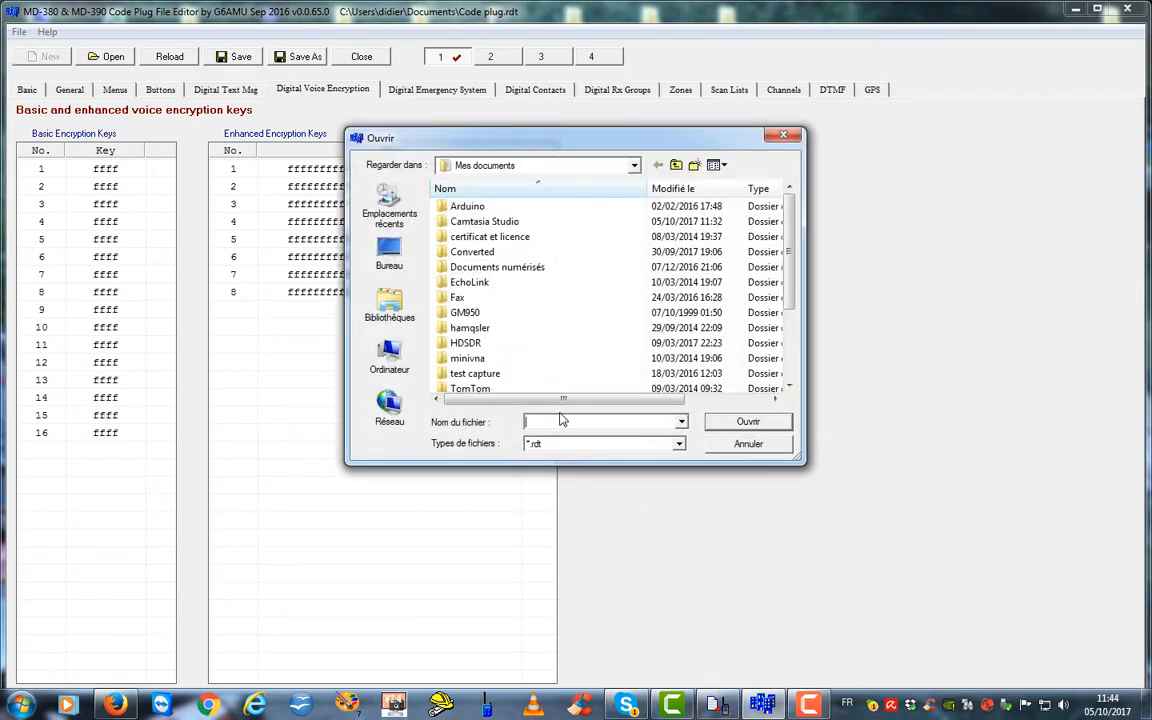
type("g")
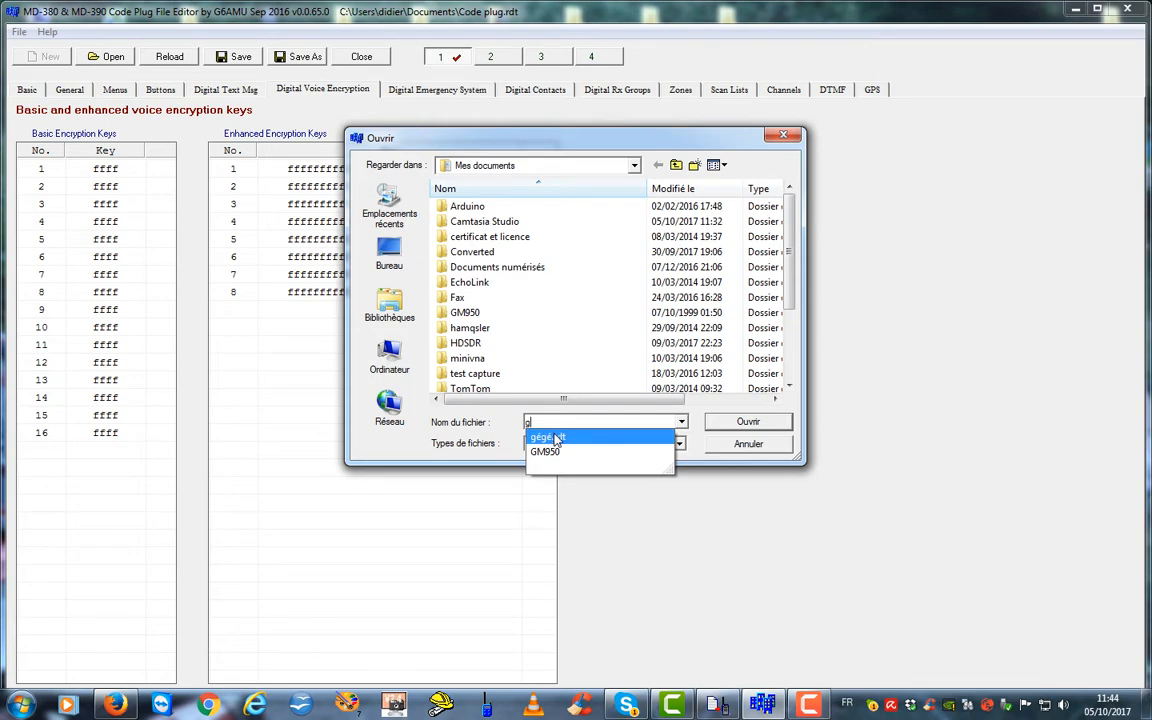
left_click(556, 438)
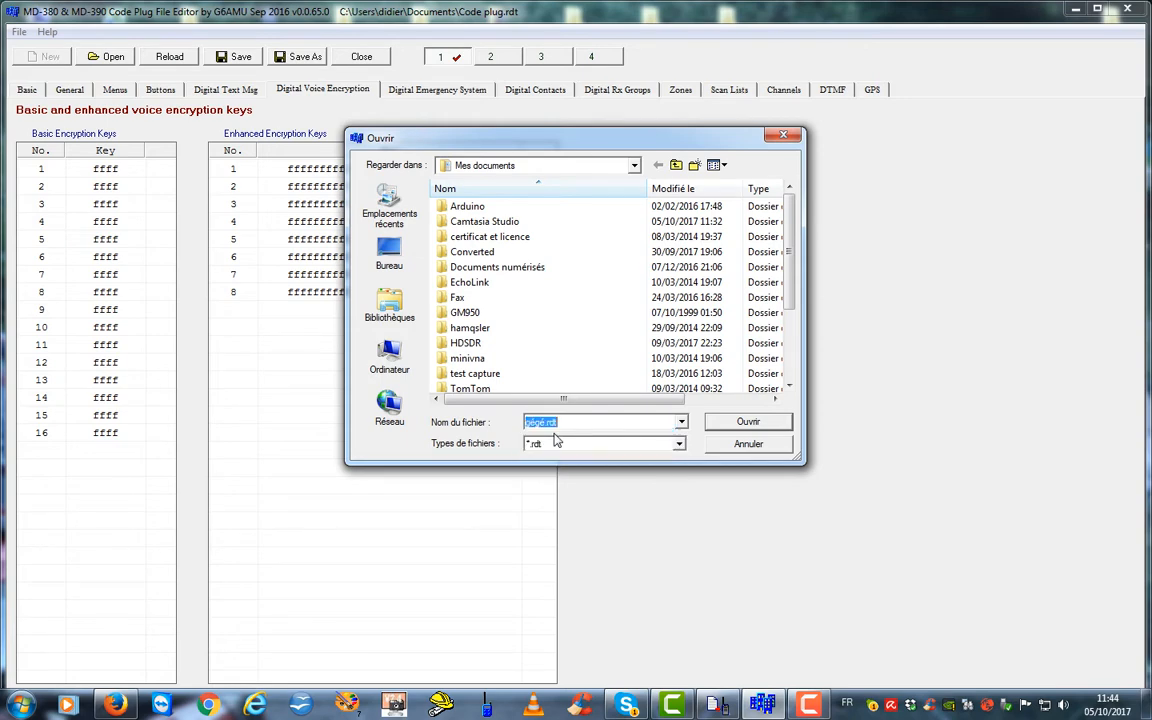
left_click(740, 424)
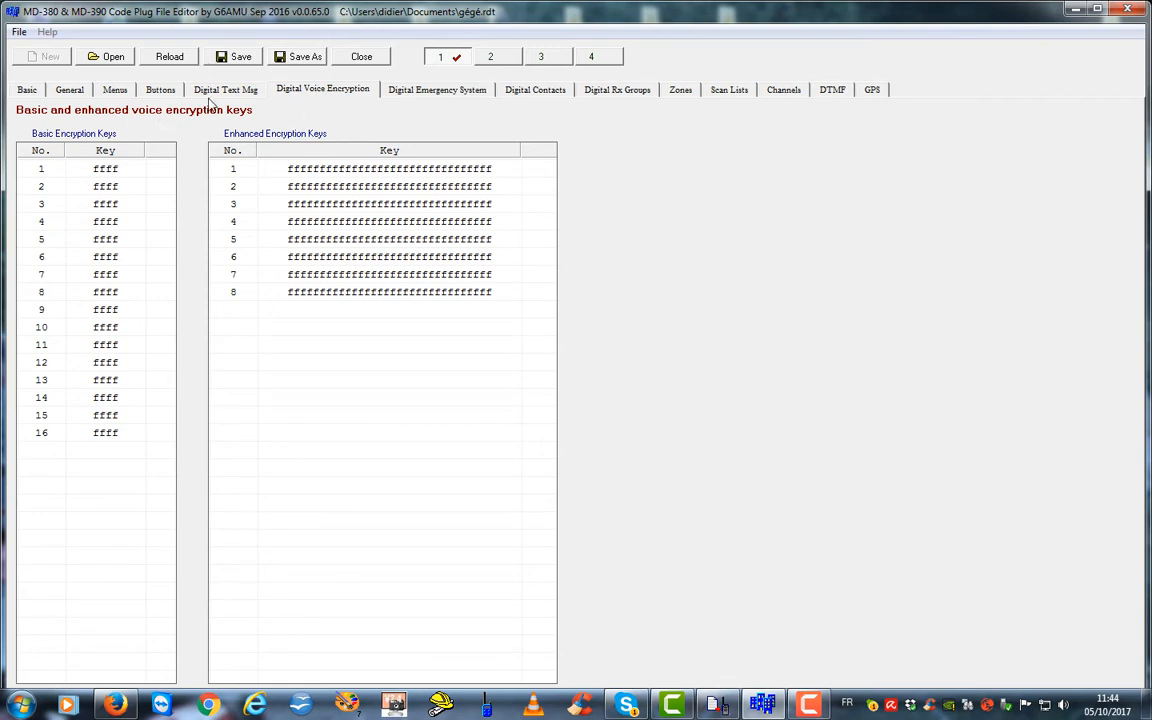
Examine the opened codeplug's basic, general, menu, button, text message, voice encryption and emergency system settings
left_click(27, 90)
left_click(69, 91)
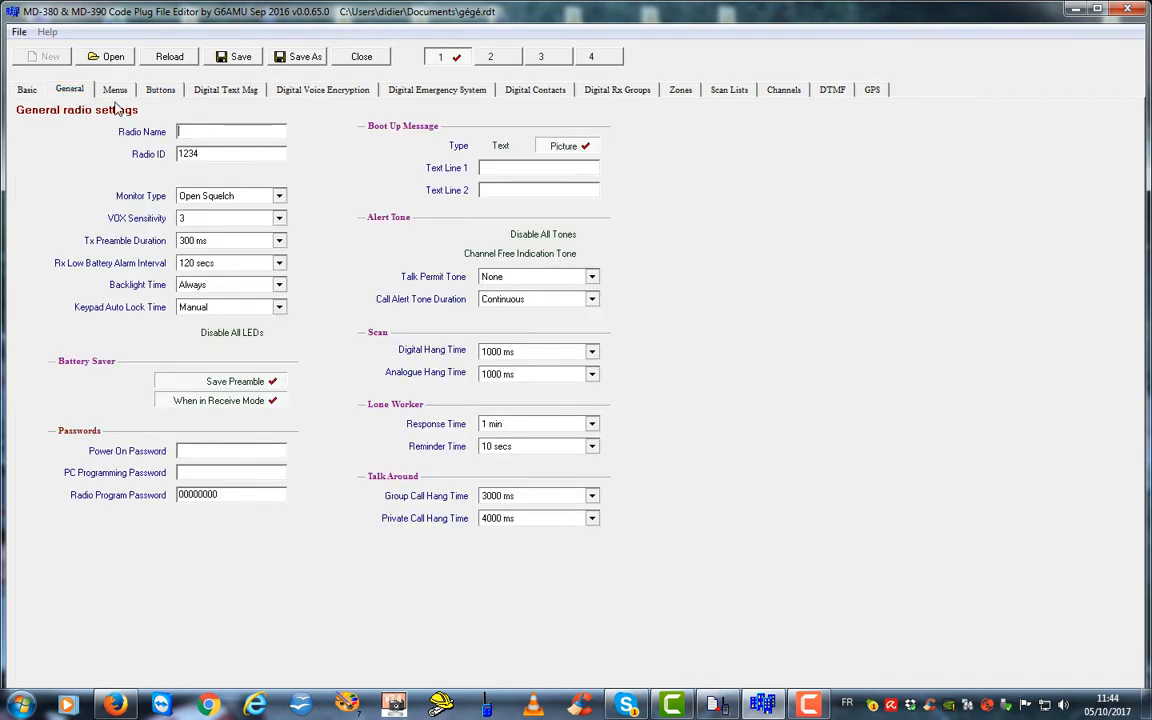
left_click(124, 91)
left_click(160, 91)
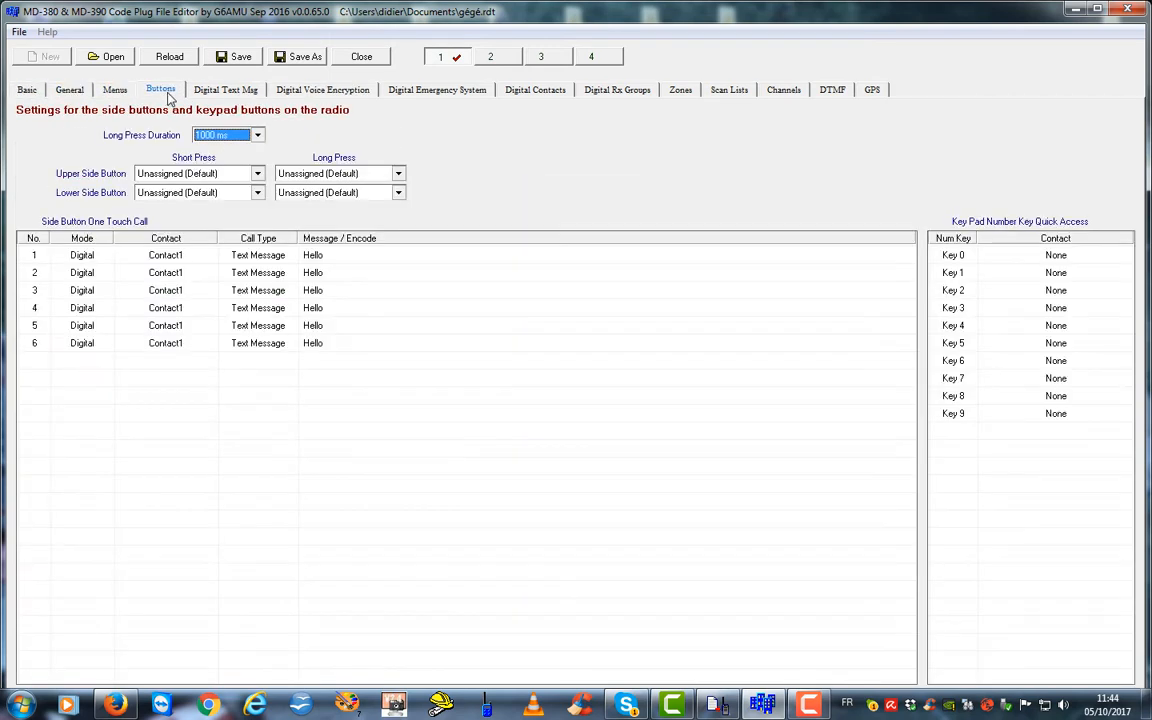
left_click(226, 91)
left_click(300, 91)
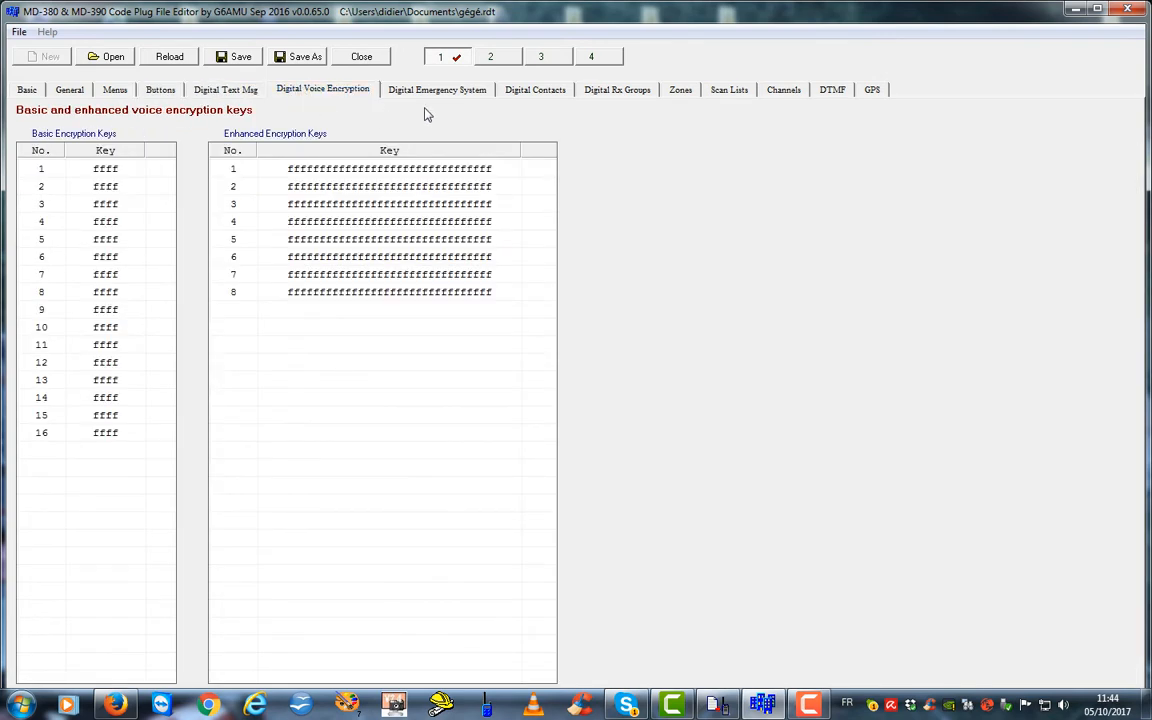
left_click(425, 91)
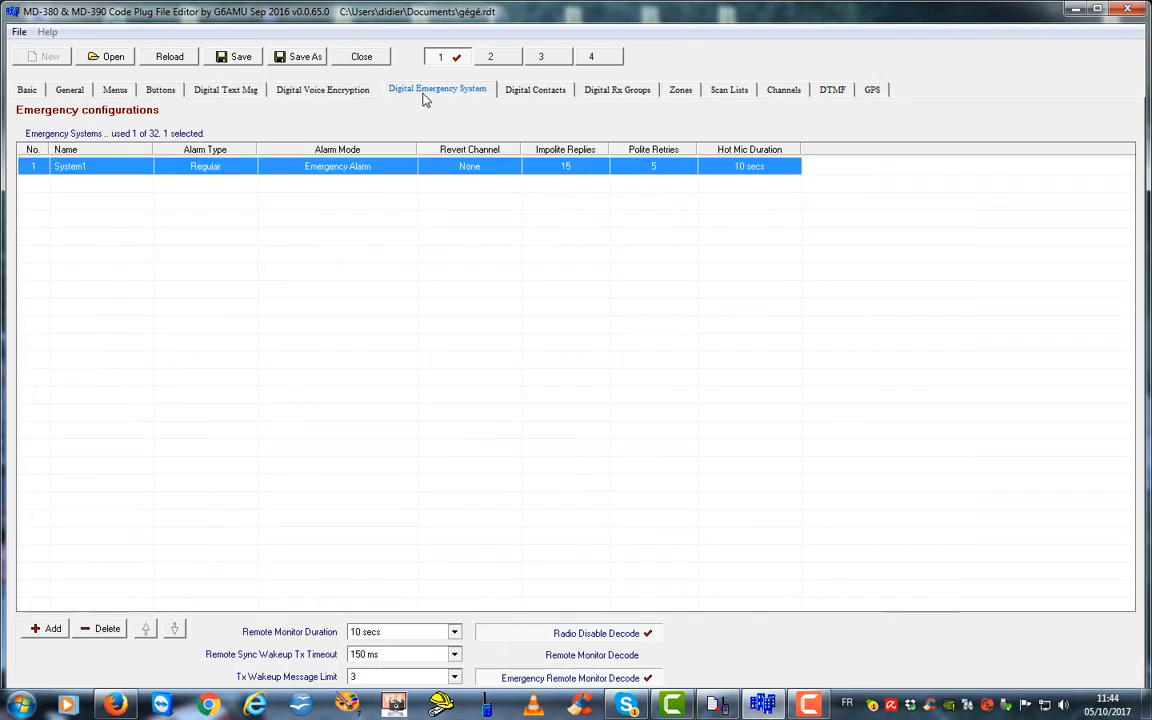
Rename the first digital contact, Contact1, as "TG 9 Local"
left_click(535, 91)
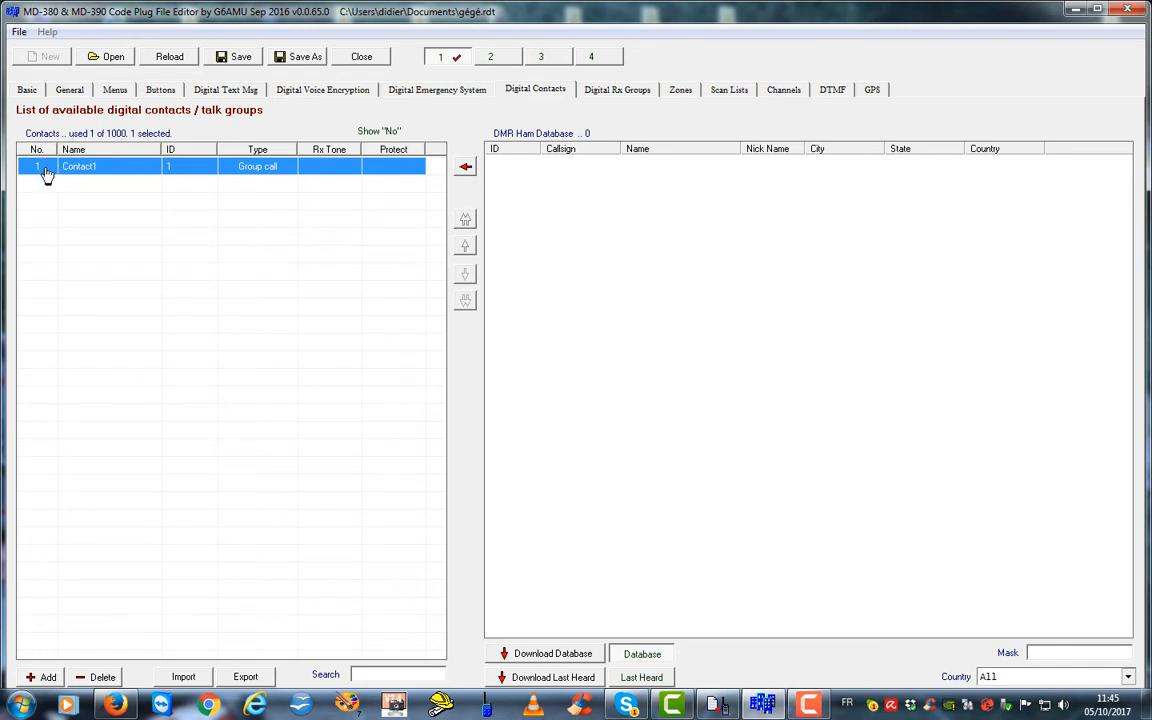
left_click(100, 170)
left_click(115, 168)
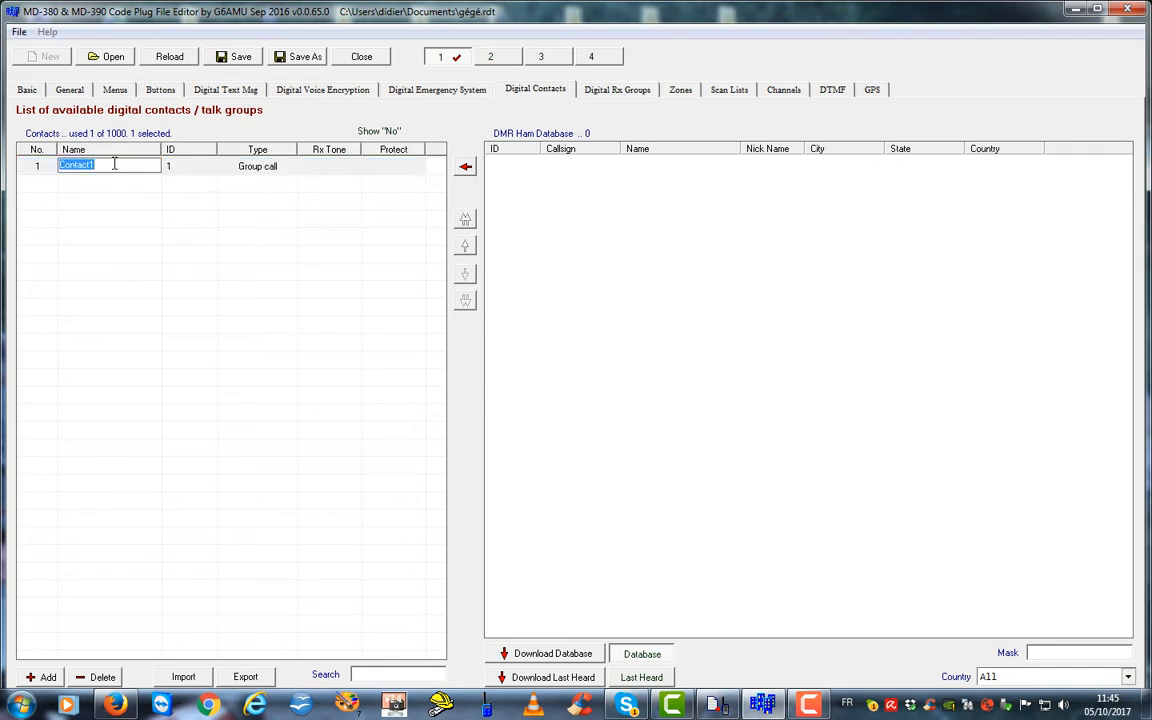
type("TG 9 Local")
key("Return")
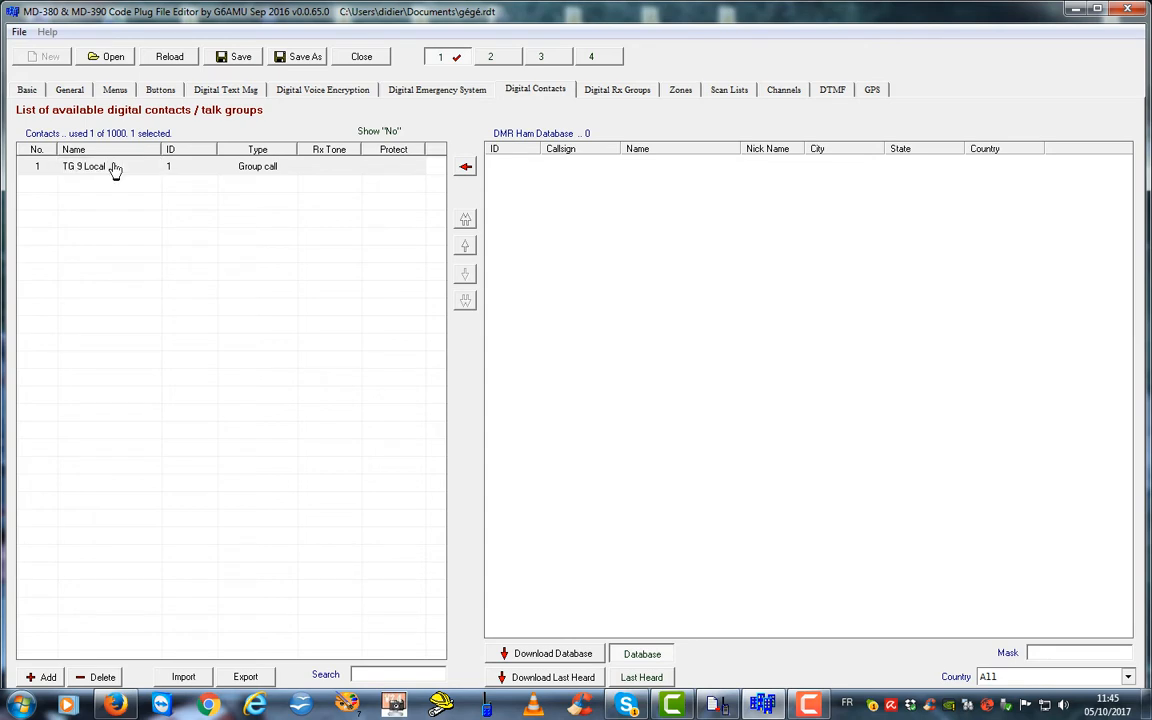
Set the ID of the TG 9 Local contact to 9
left_click(202, 167)
left_click(202, 167)
type("9")
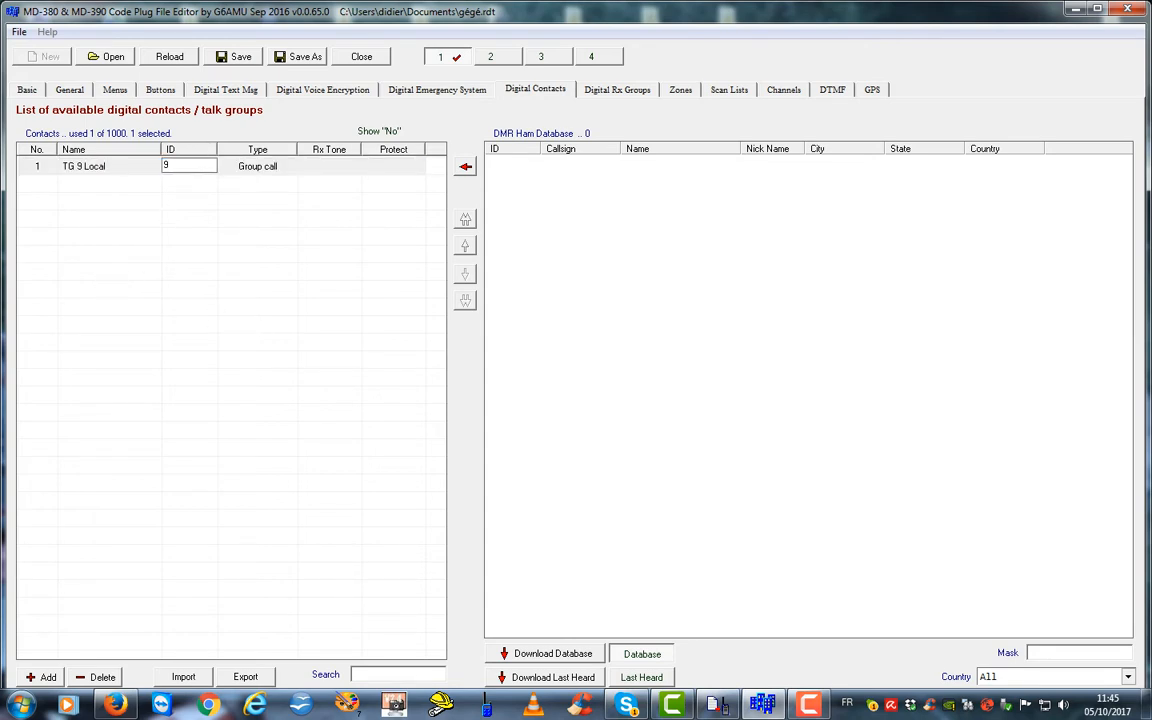
key("Return")
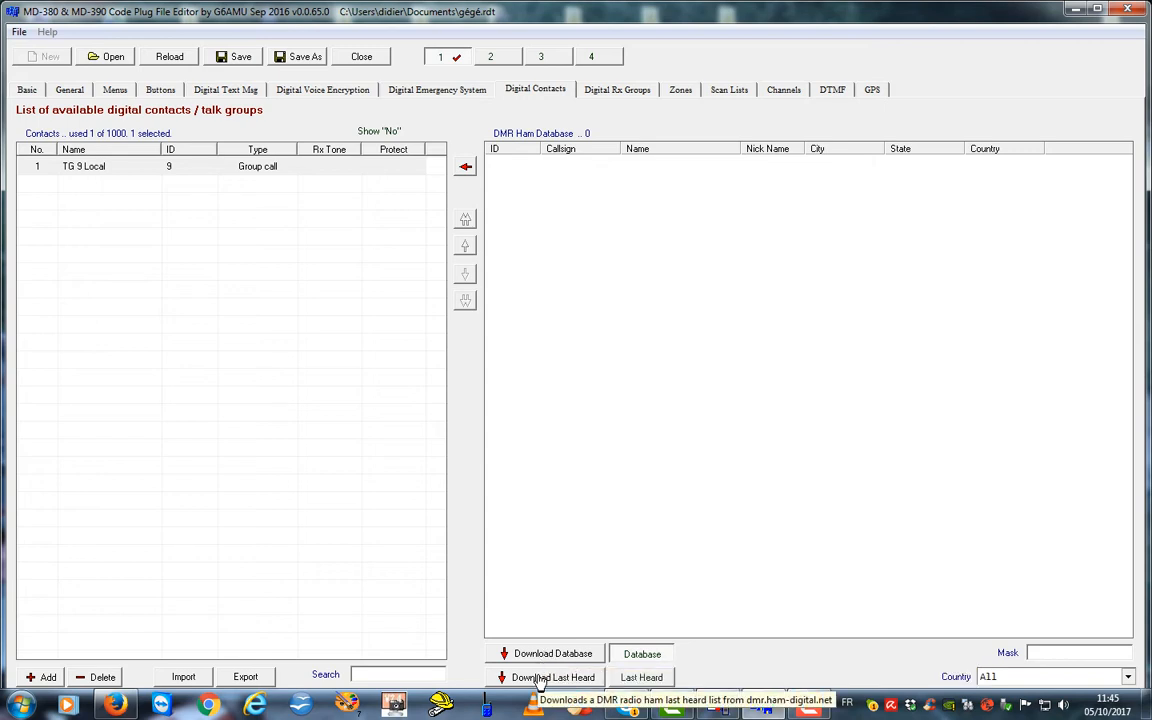
Try to download the last heard list, and download the DMR ham database
left_click(540, 678)
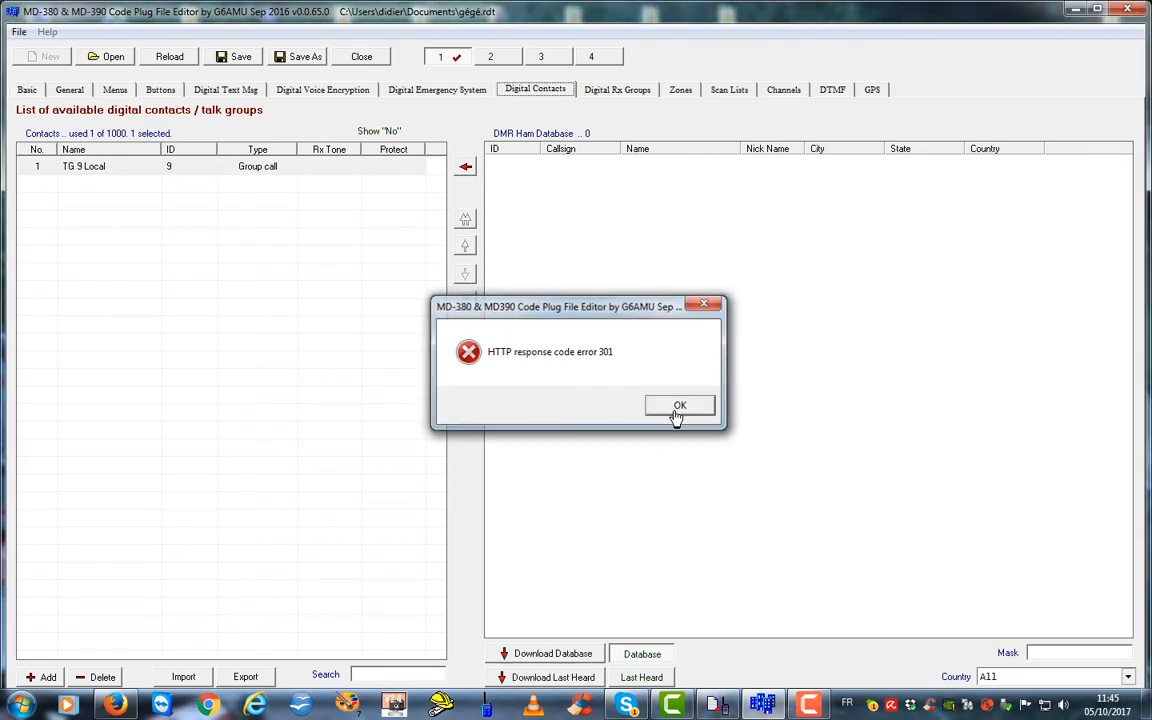
left_click(677, 410)
left_click(578, 651)
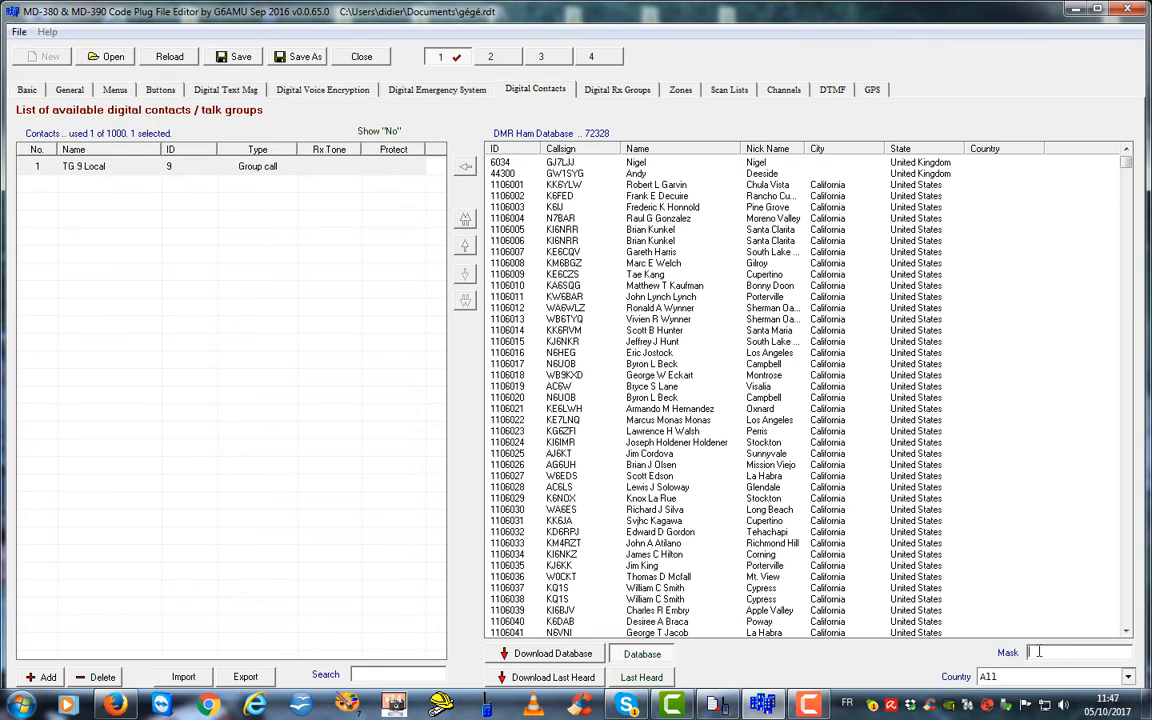
Filter the DMR ham database with the mask 208 and add the first 40 French entries to the digital contacts
type("208")
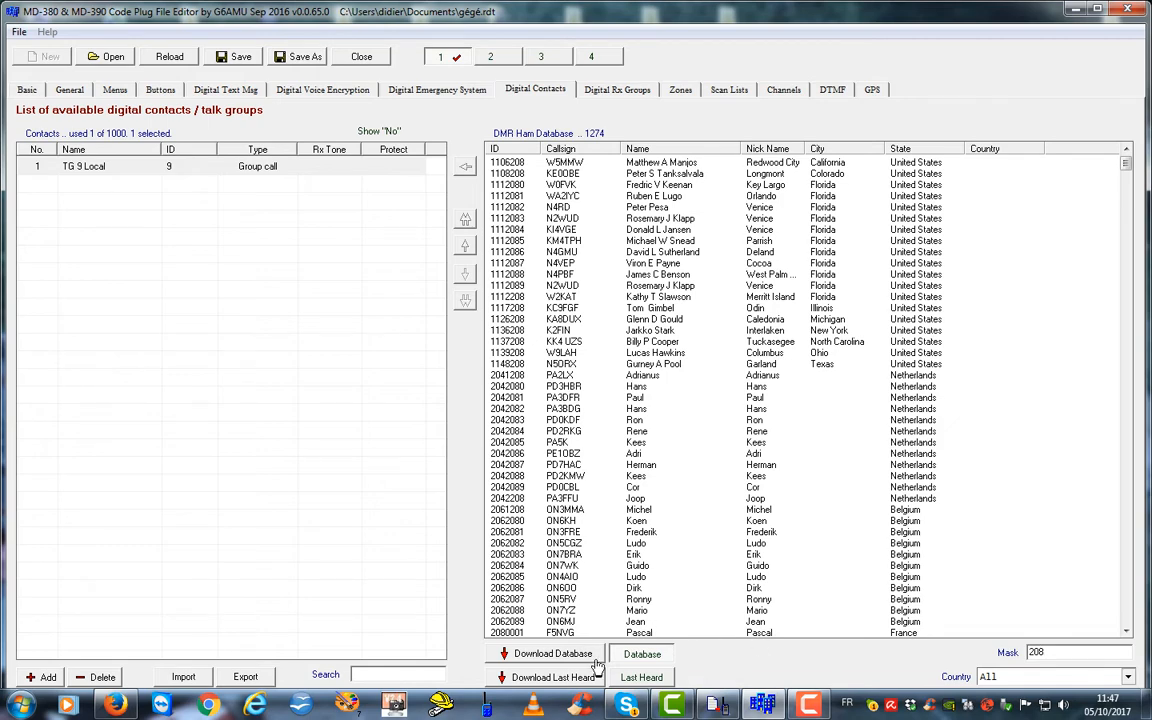
left_click(560, 632)
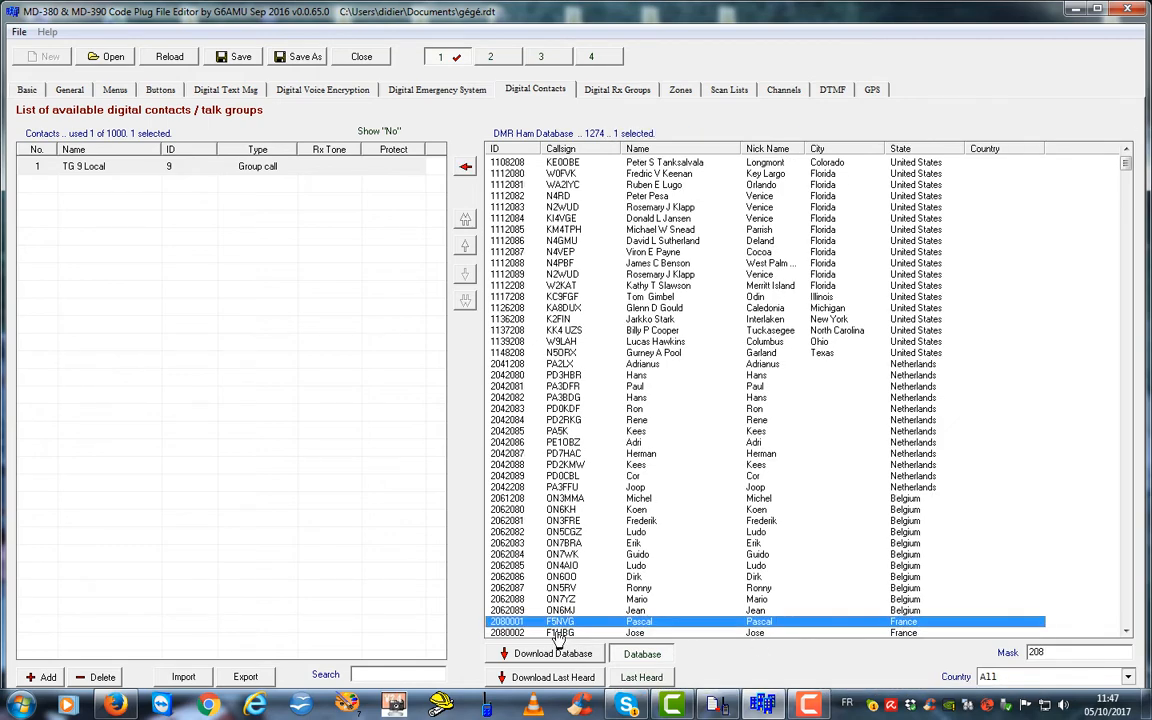
scroll(638, 565, "down", 12)
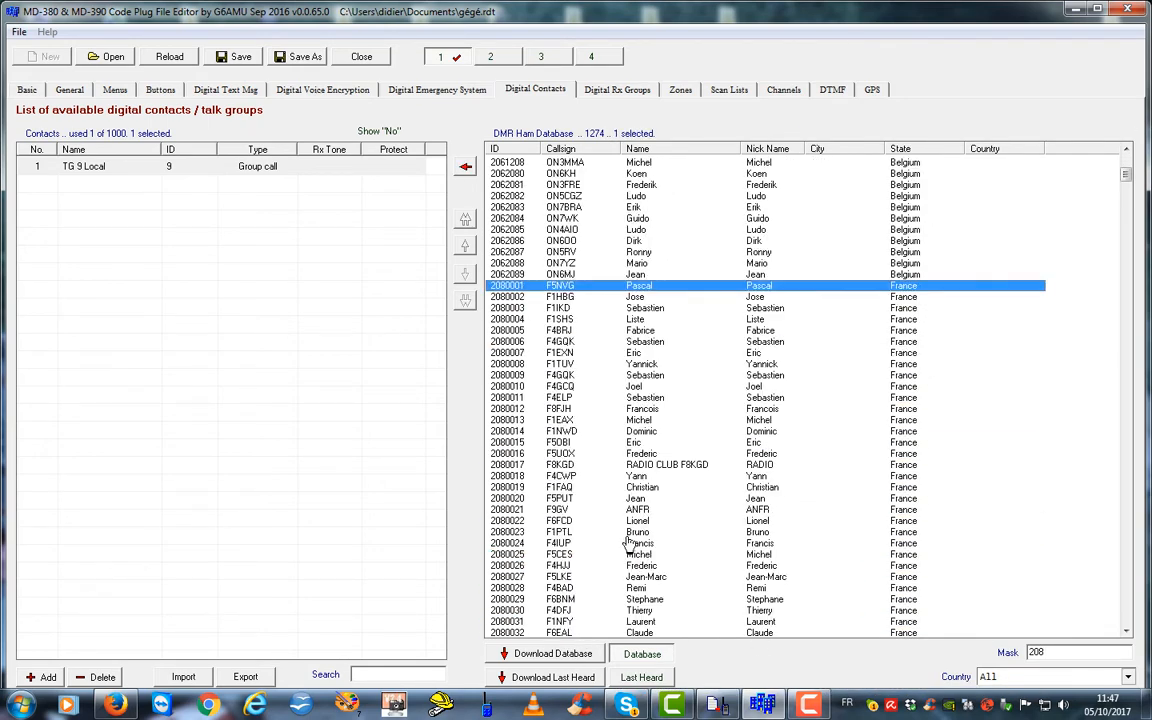
scroll(635, 535, "down", 1)
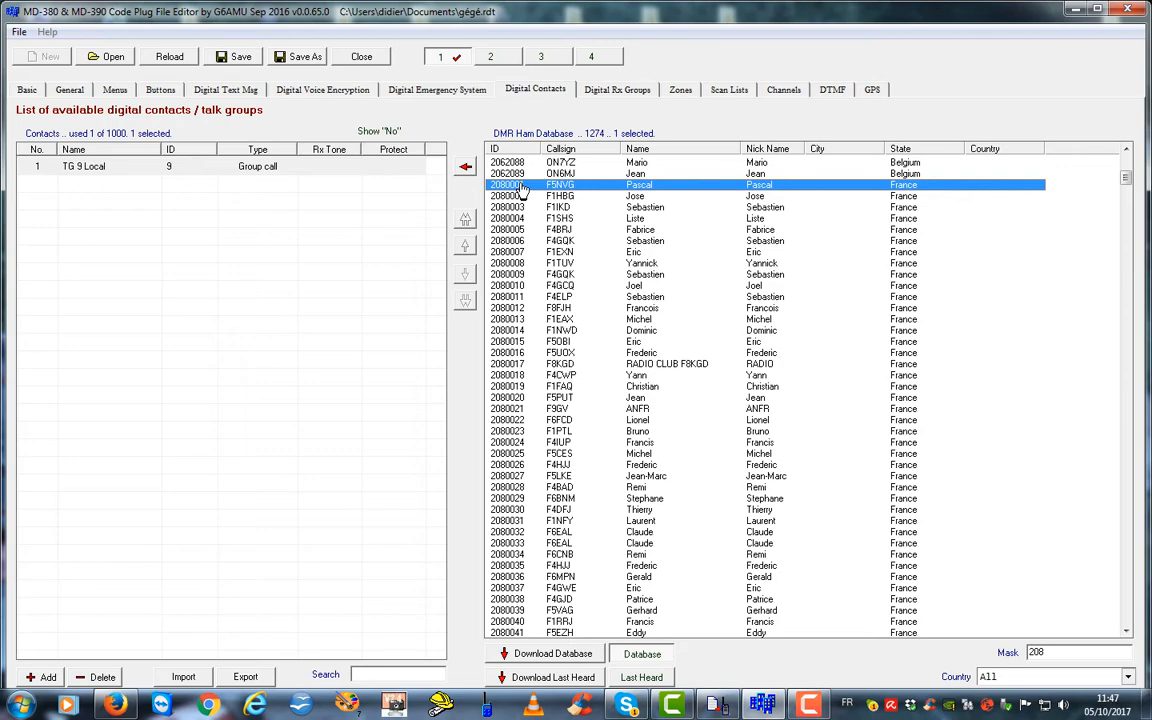
left_click_drag(521, 189, 597, 453)
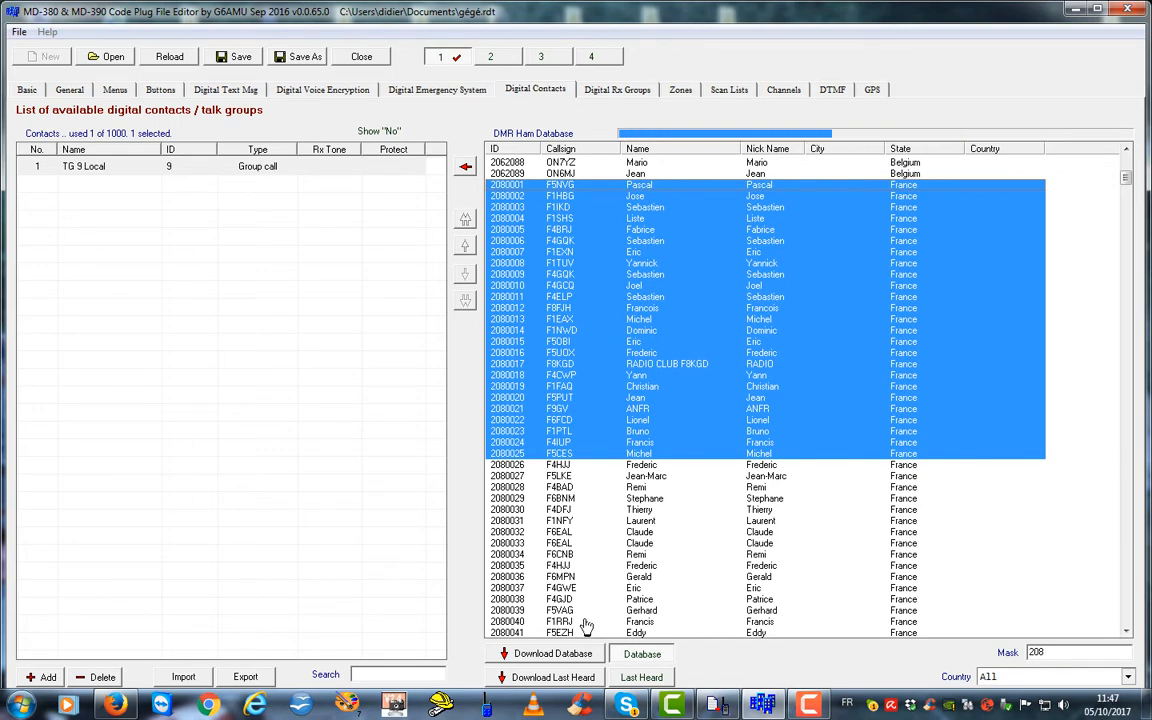
left_click(586, 622, "shift")
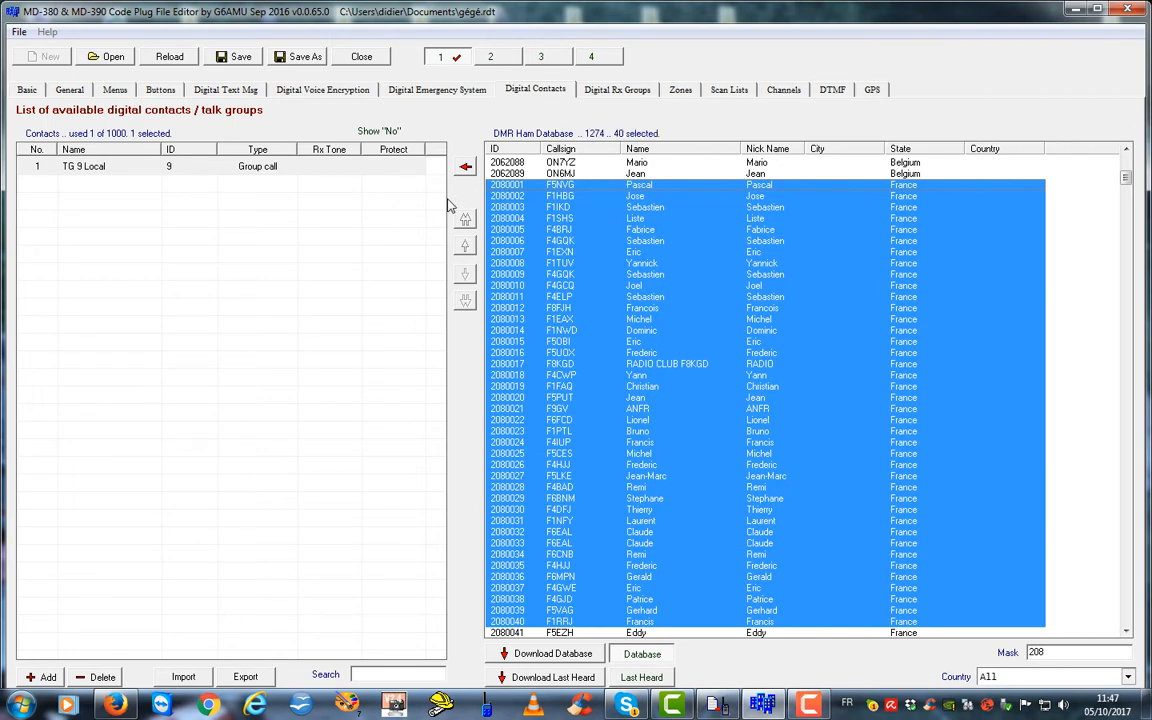
left_click(464, 168)
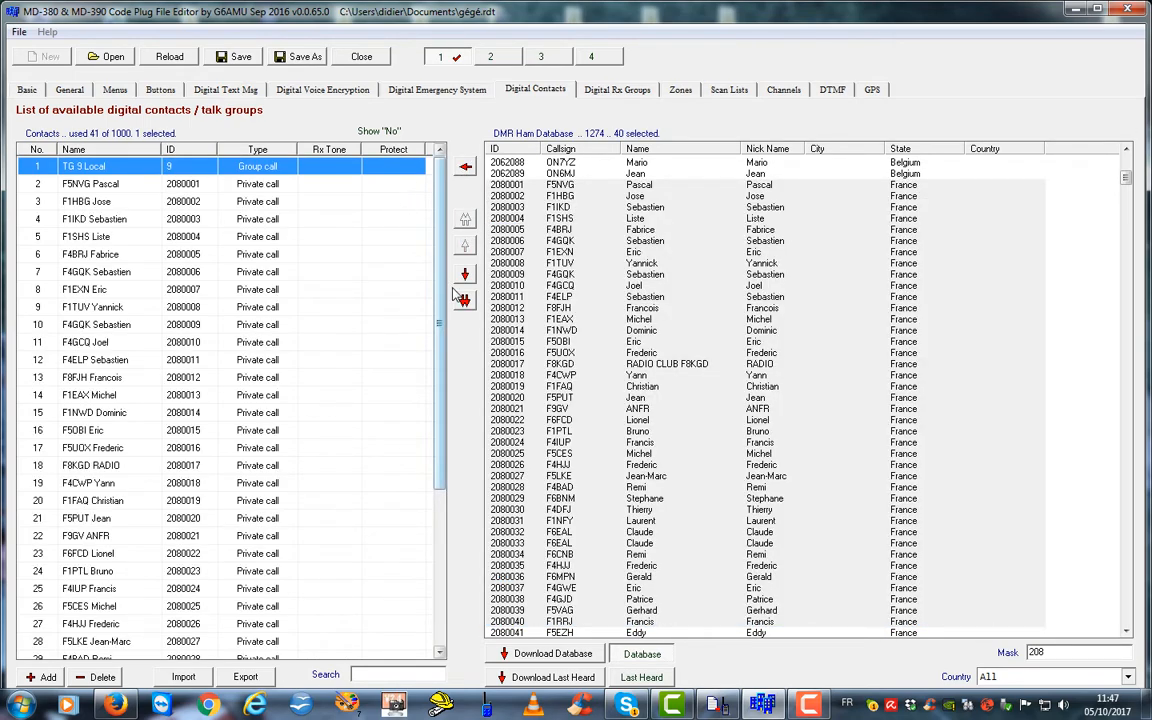
Filter the DMR ham database with the mask 206 and add the first 12 Belgian entries to the digital contacts
left_click(1062, 653)
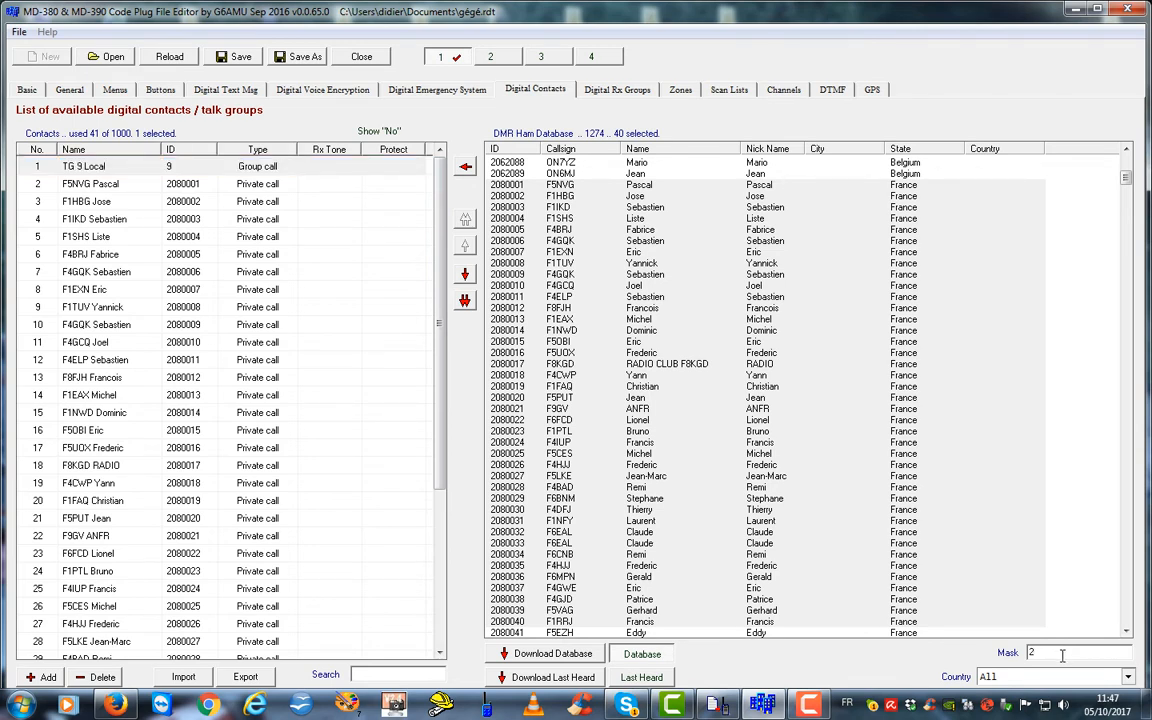
type("06")
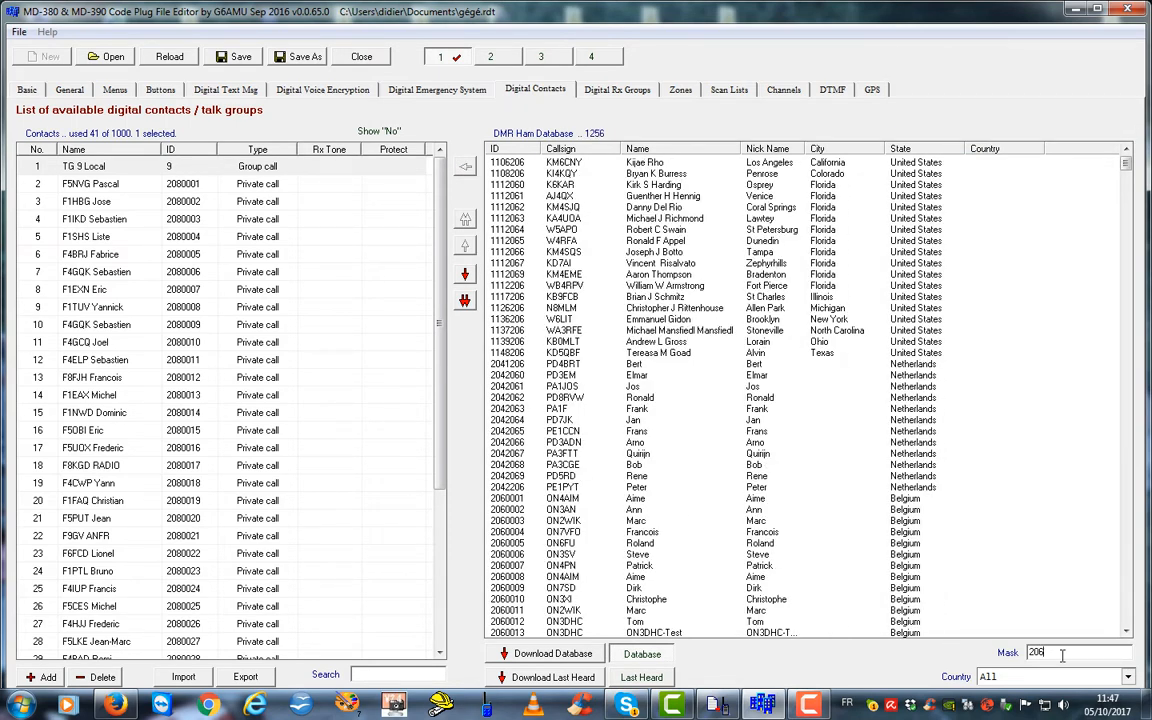
left_click(556, 499)
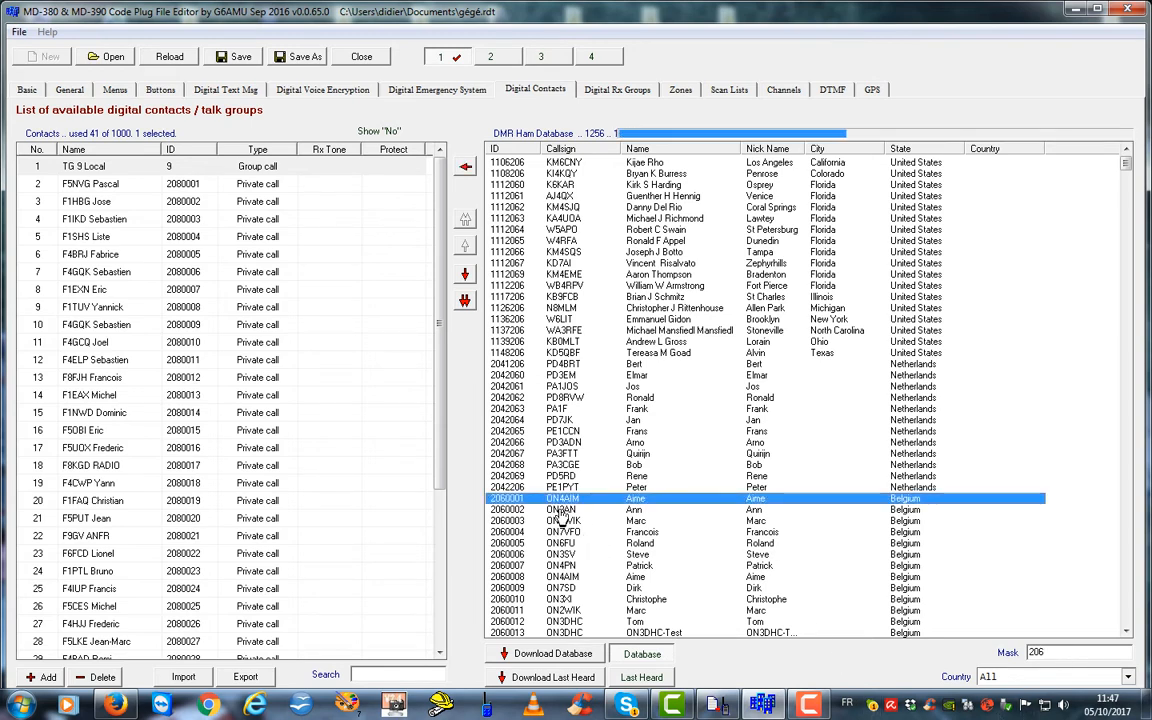
left_click_drag(561, 515, 583, 627)
left_click(583, 622, "shift")
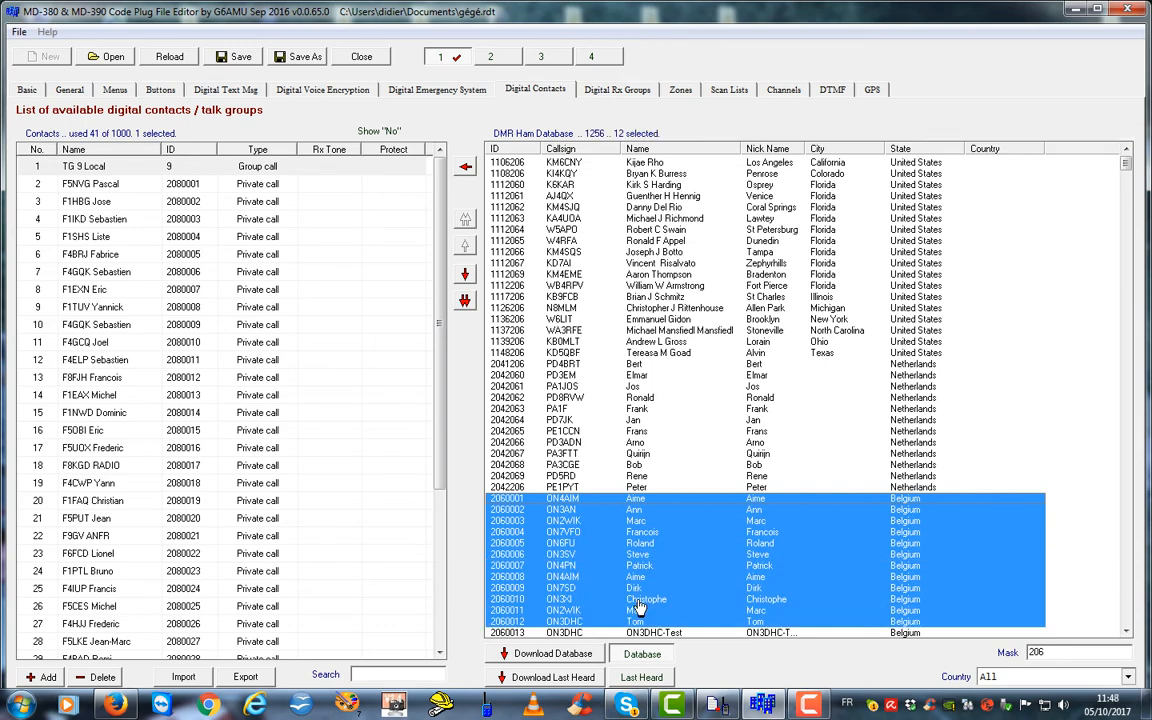
left_click(465, 168)
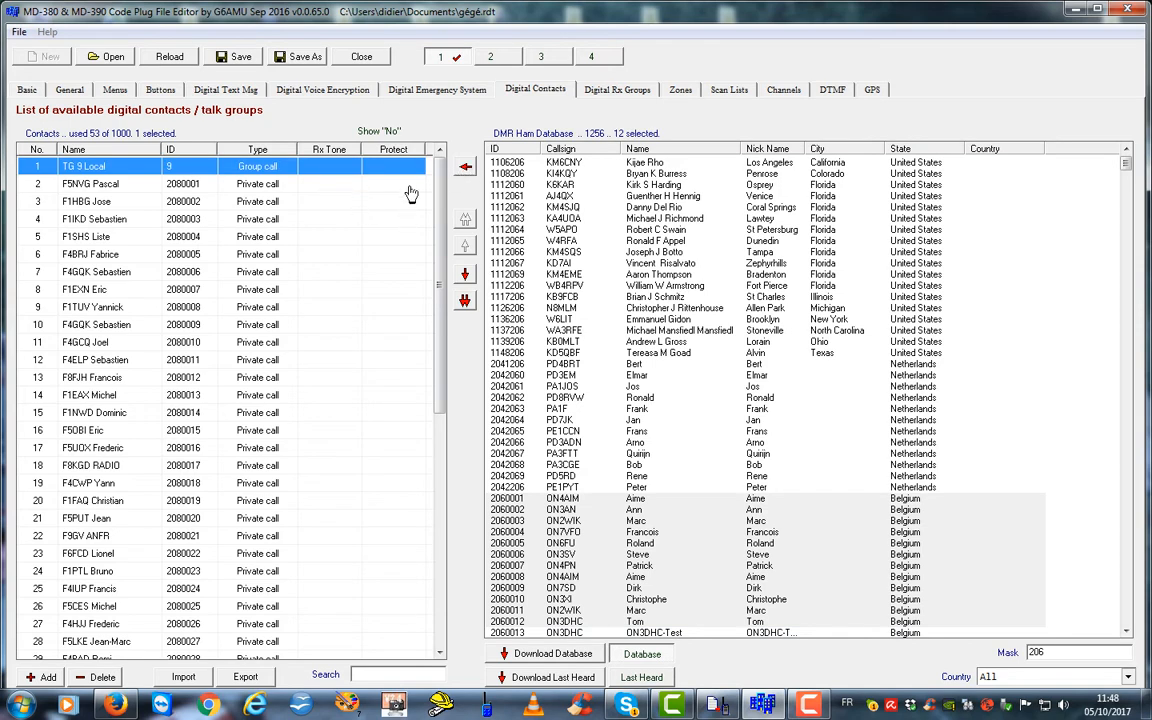
Look through the digital contacts list to check the imported French and Belgian entries
scroll(447, 273, "down", 1)
scroll(447, 273, "down", 7)
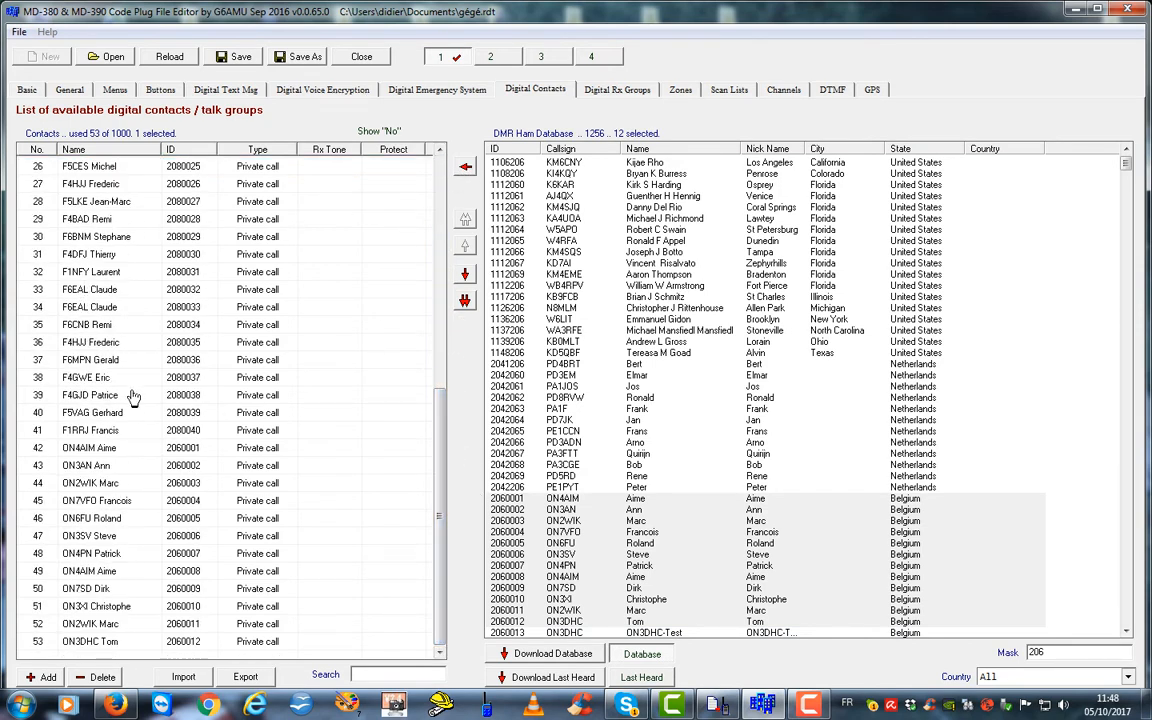
left_click(88, 412)
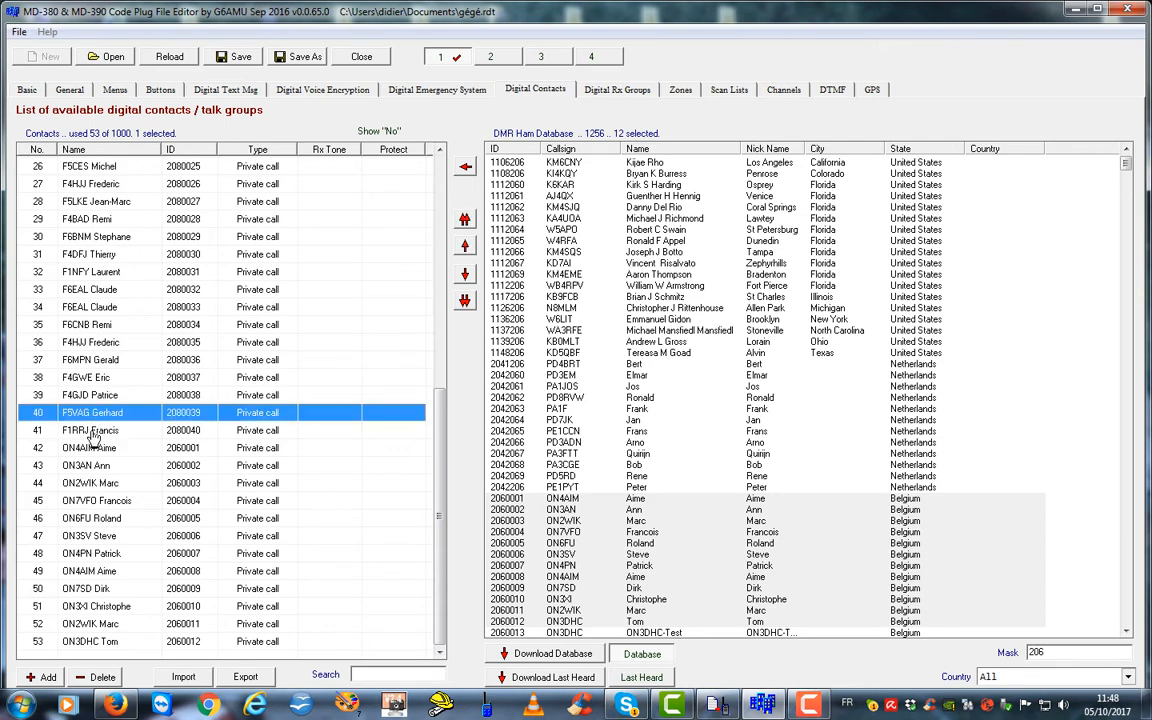
left_click(105, 537)
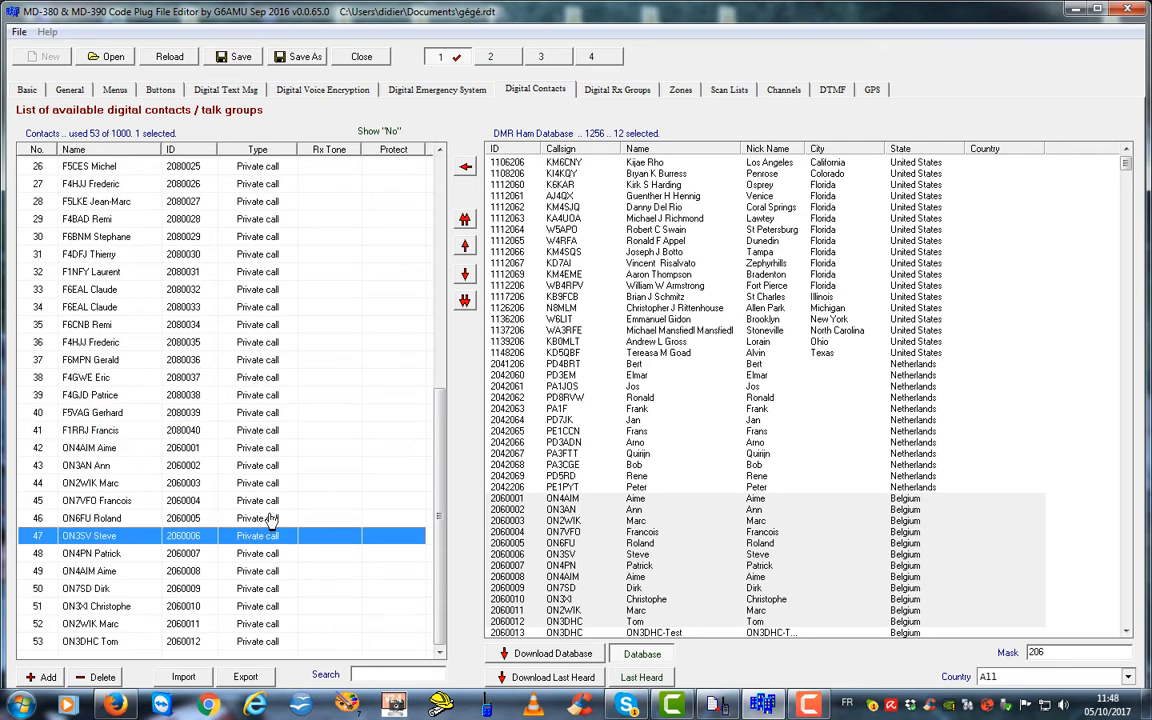
scroll(400, 450, "up", 5)
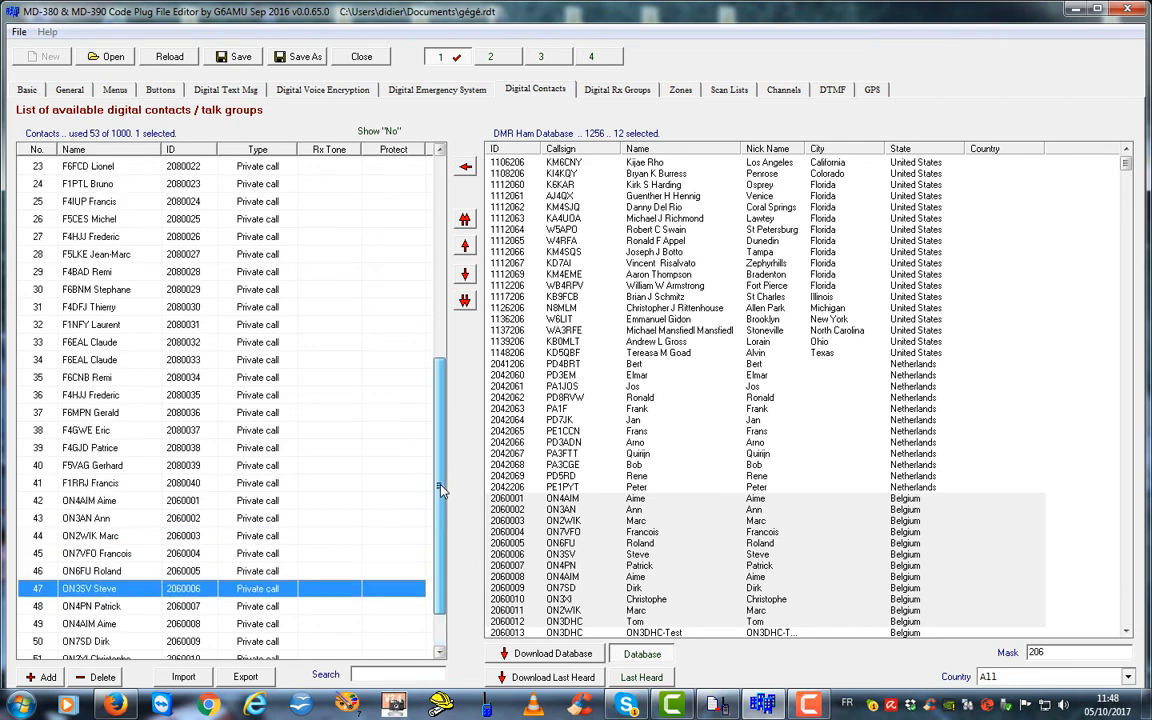
left_click_drag(443, 415, 400, 481)
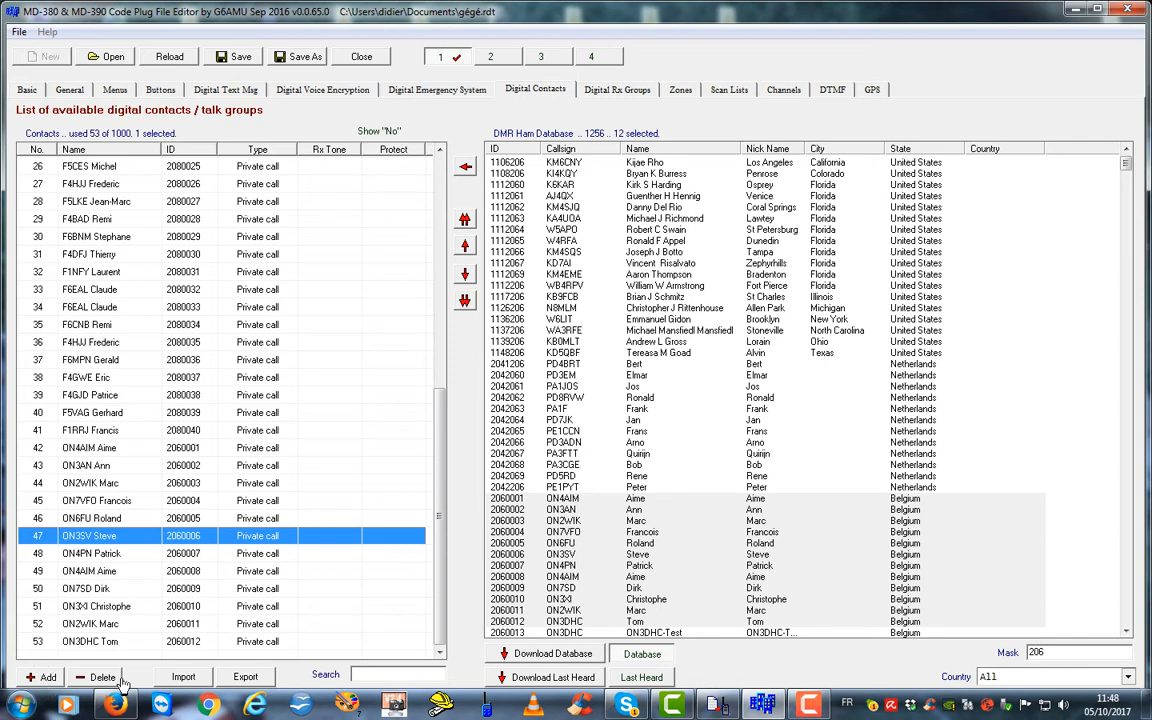
Add a group call contact at the end of the list, named "Disconnect 4000" with ID 4000
left_click(237, 641)
left_click(47, 678)
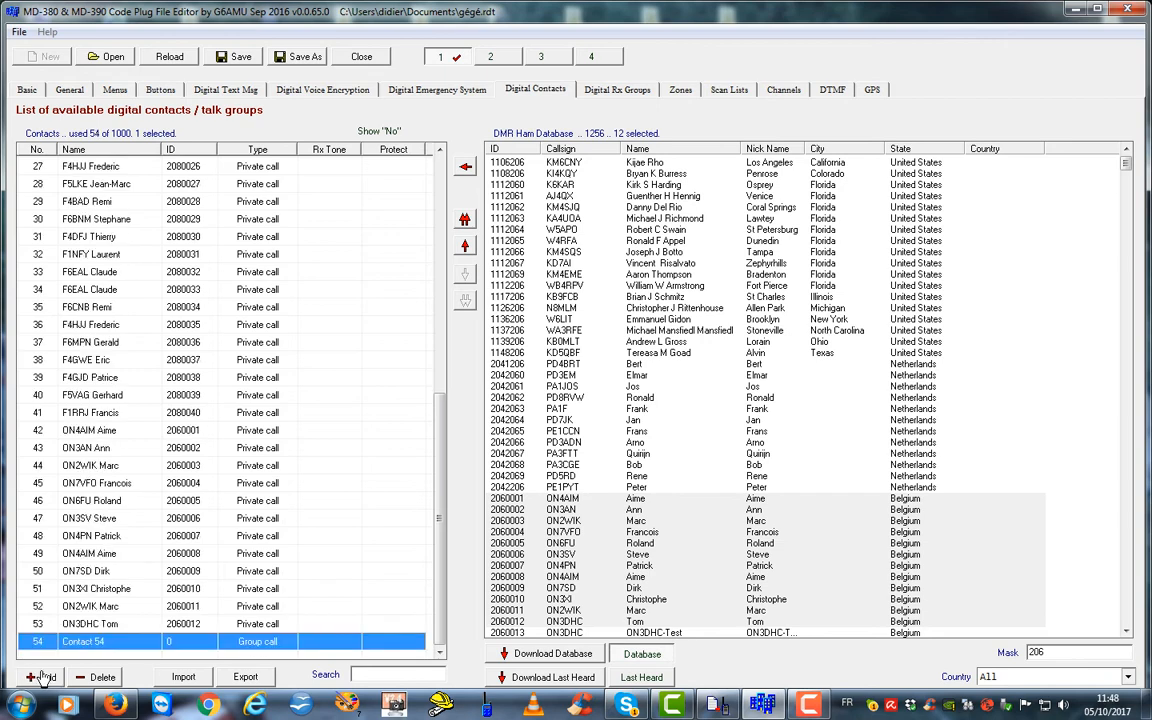
left_click(115, 643)
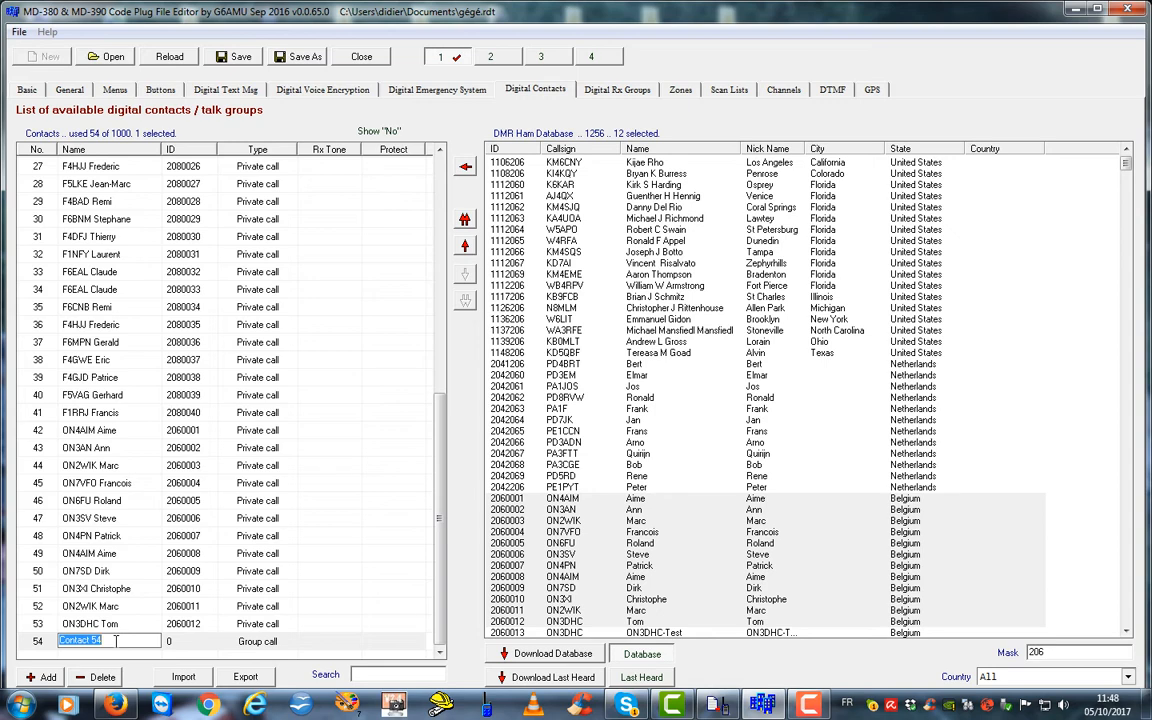
type("Disconne")
left_click(50, 647)
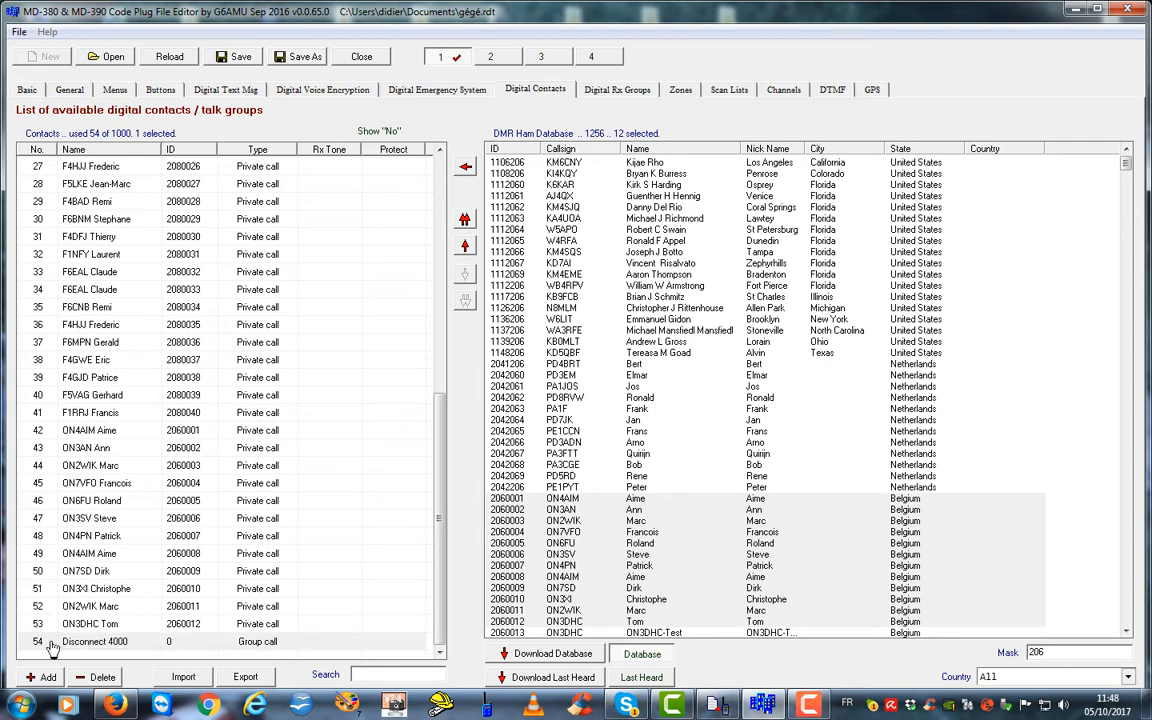
left_click(193, 643)
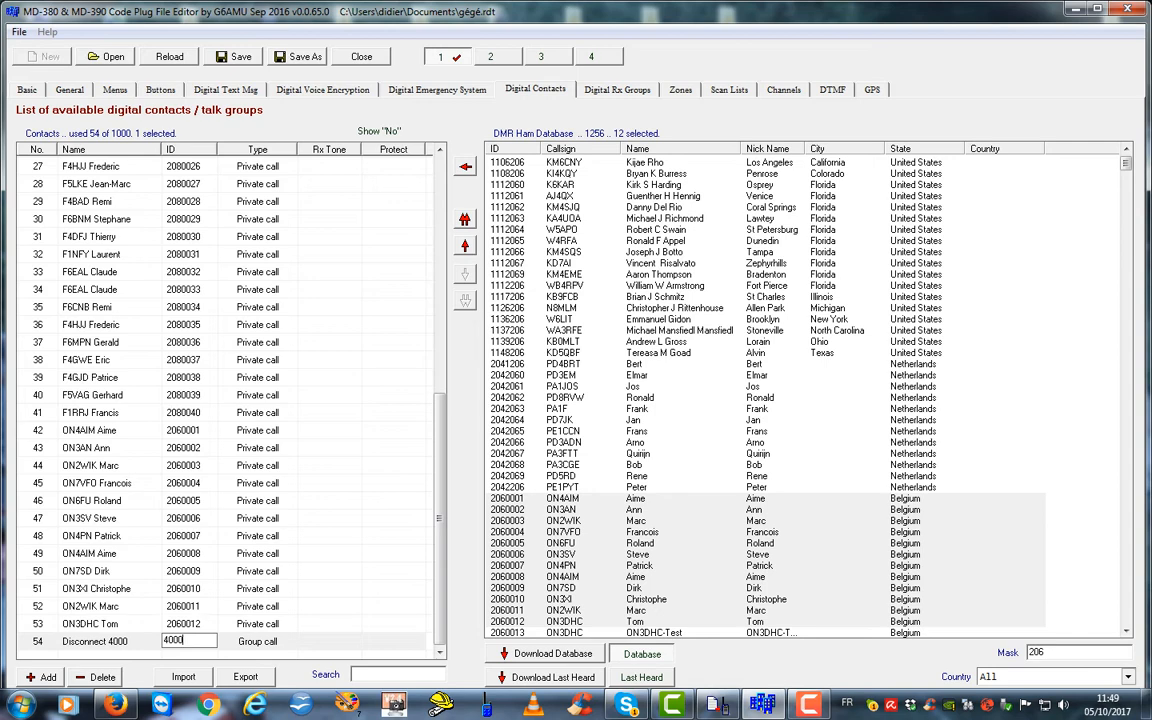
key("Return")
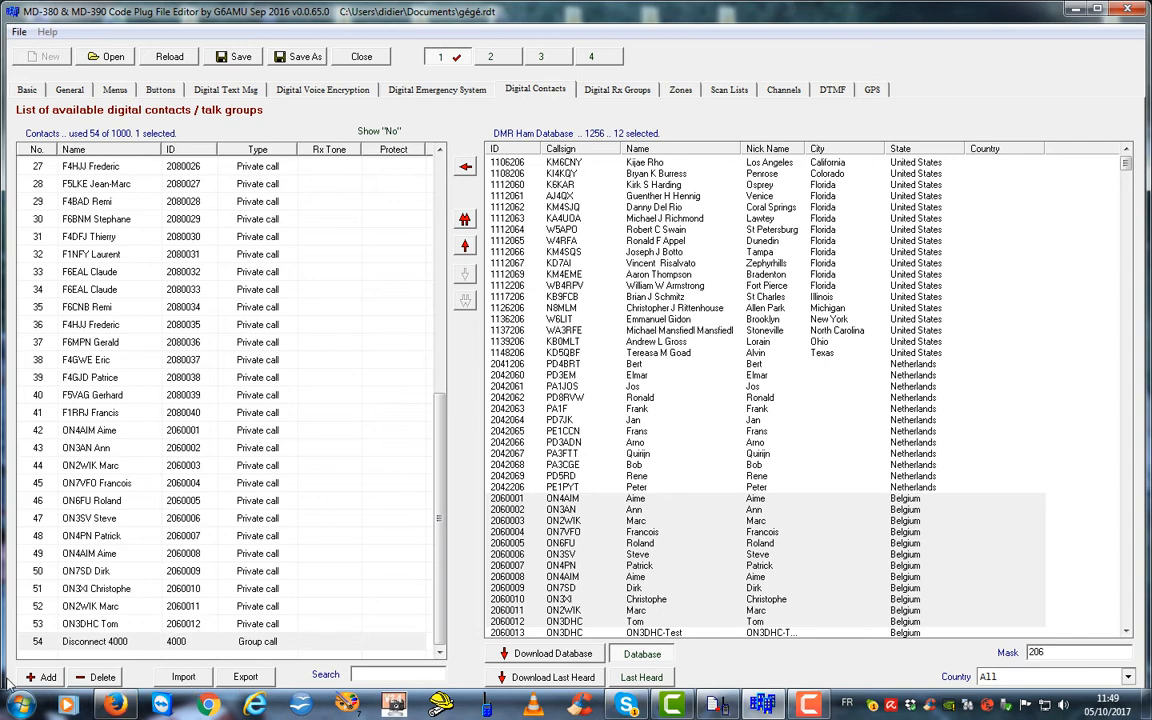
Add a group call contact named "Info 5000" with ID 5000
left_click(44, 677)
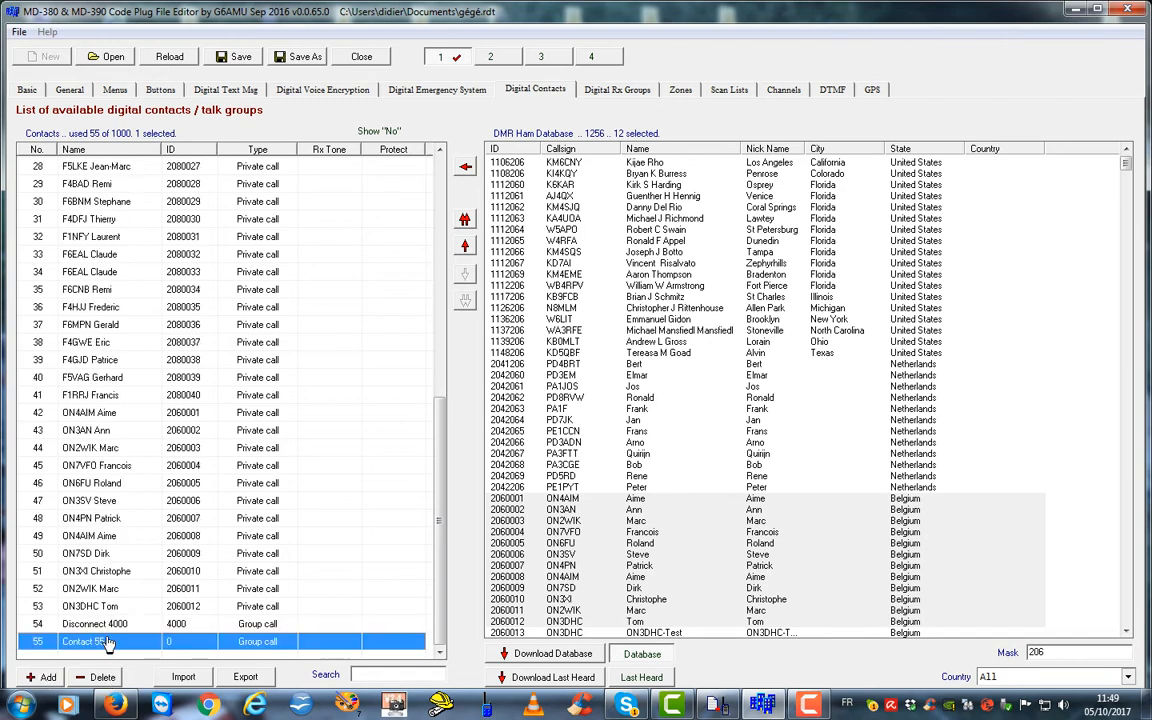
double_click(108, 640)
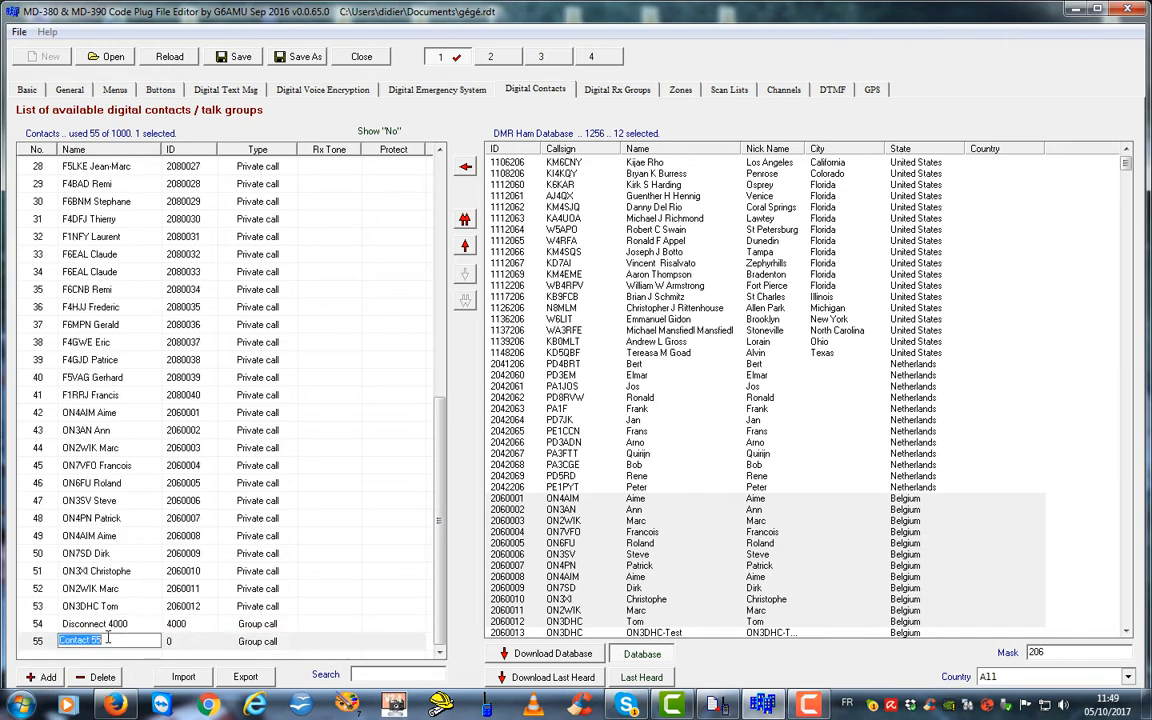
key("BackSpace")
left_click(201, 641)
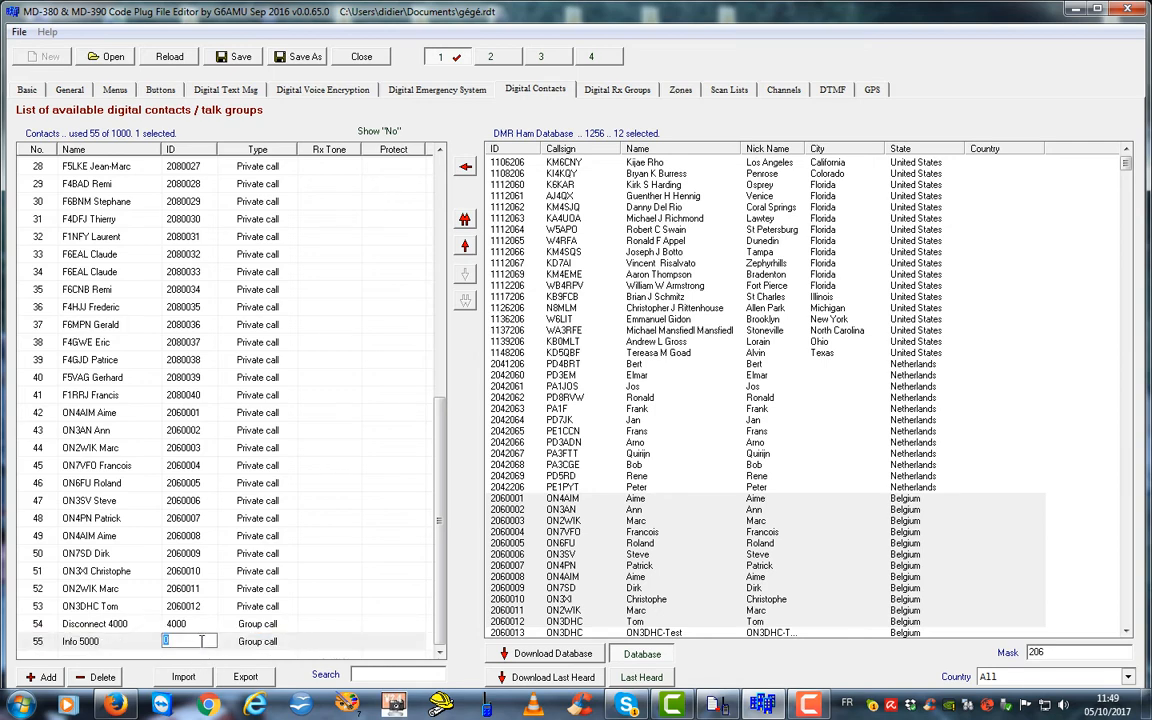
type("5000")
key("Return")
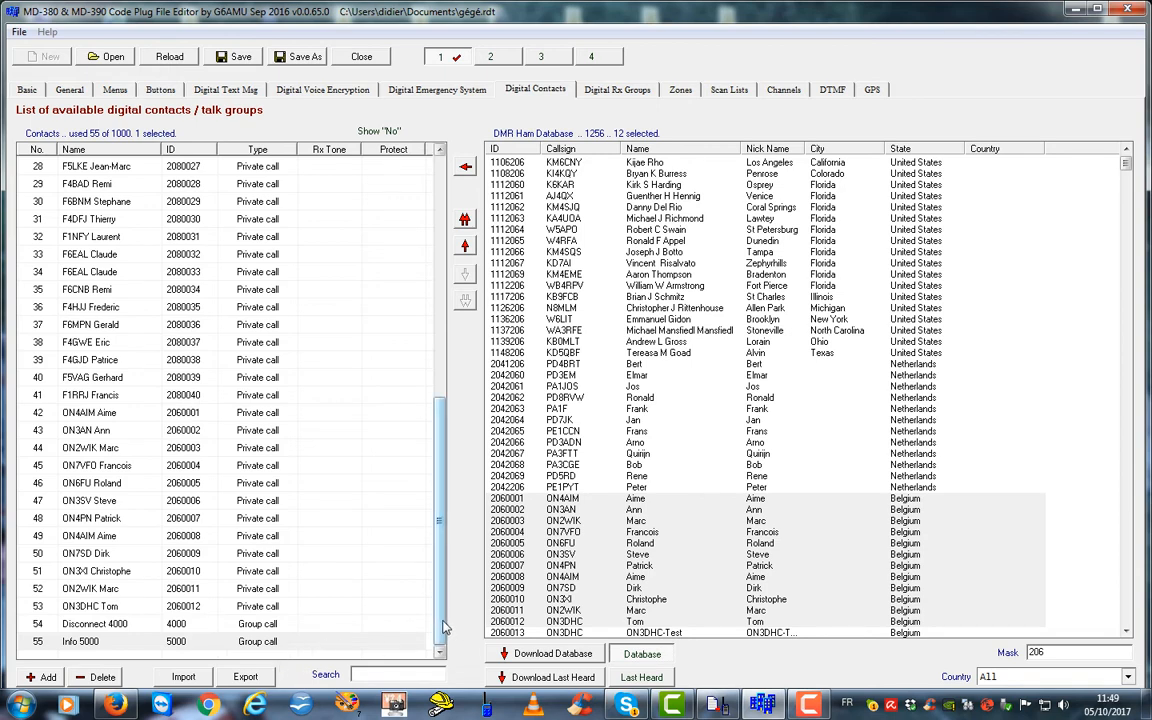
Add a group call contact named "Francophone 4837" with ID 4837
left_click(42, 678)
left_click(88, 641)
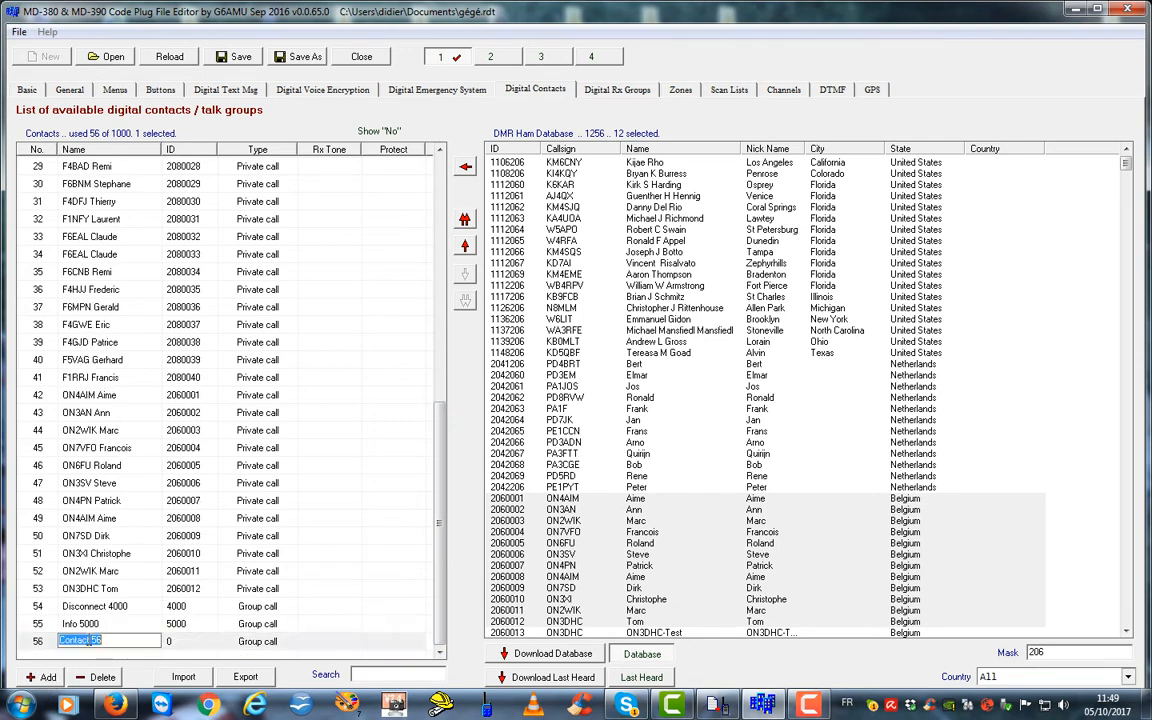
type("Francophone 4837")
key("Return")
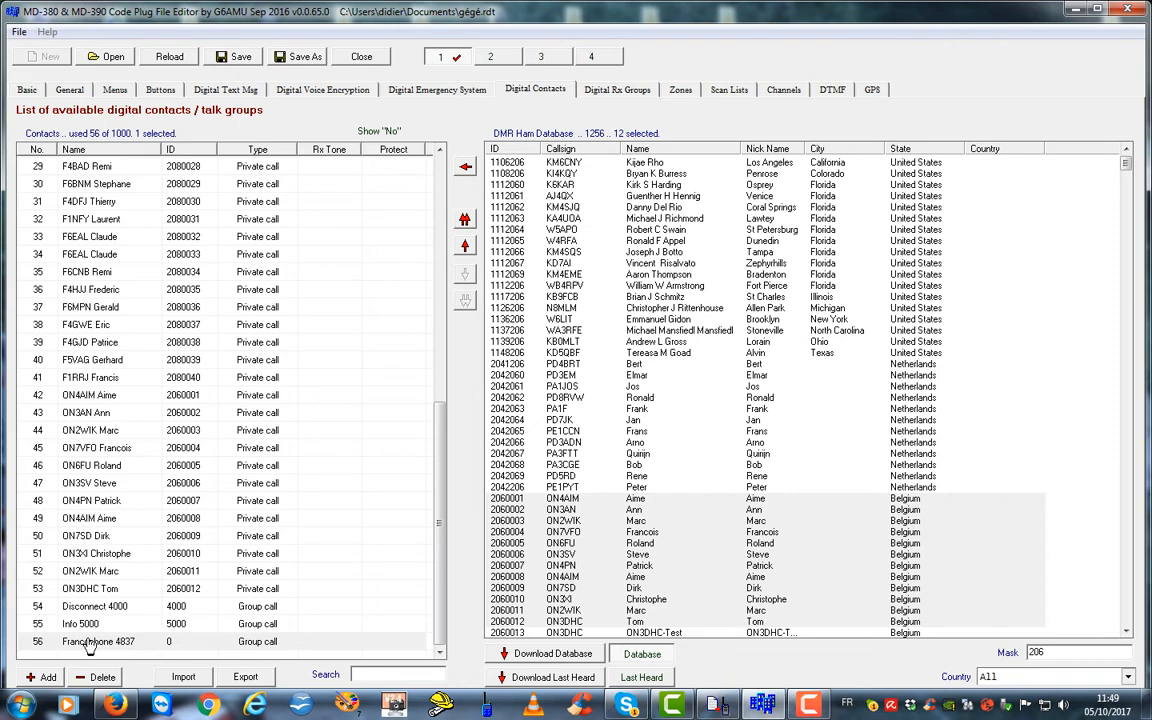
double_click(208, 641)
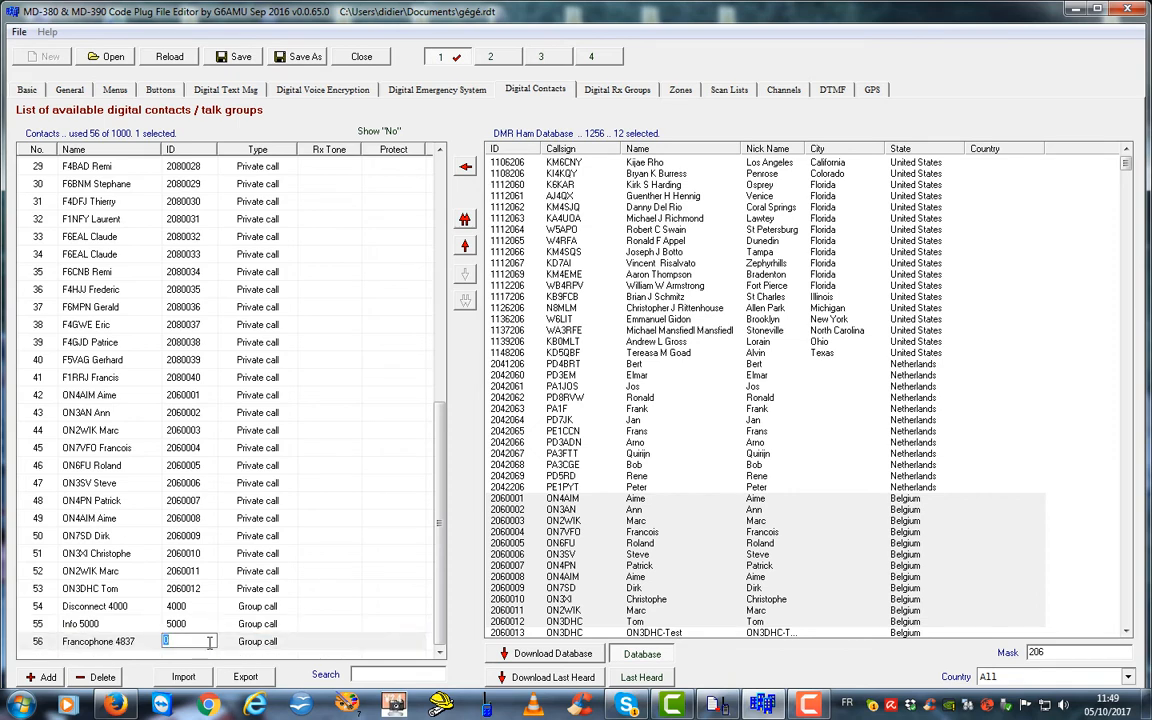
type("4837")
key("Return")
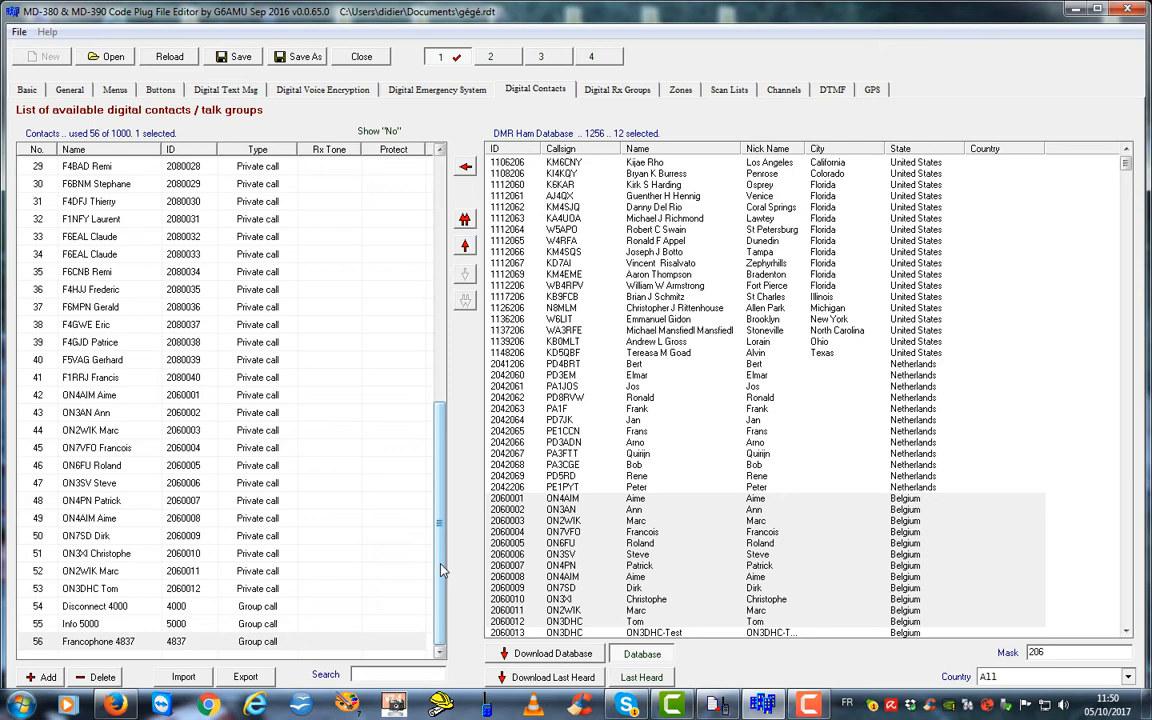
Move the Disconnect 4000 contact up the list to position 2, directly below TG 9 Local
left_click(57, 607)
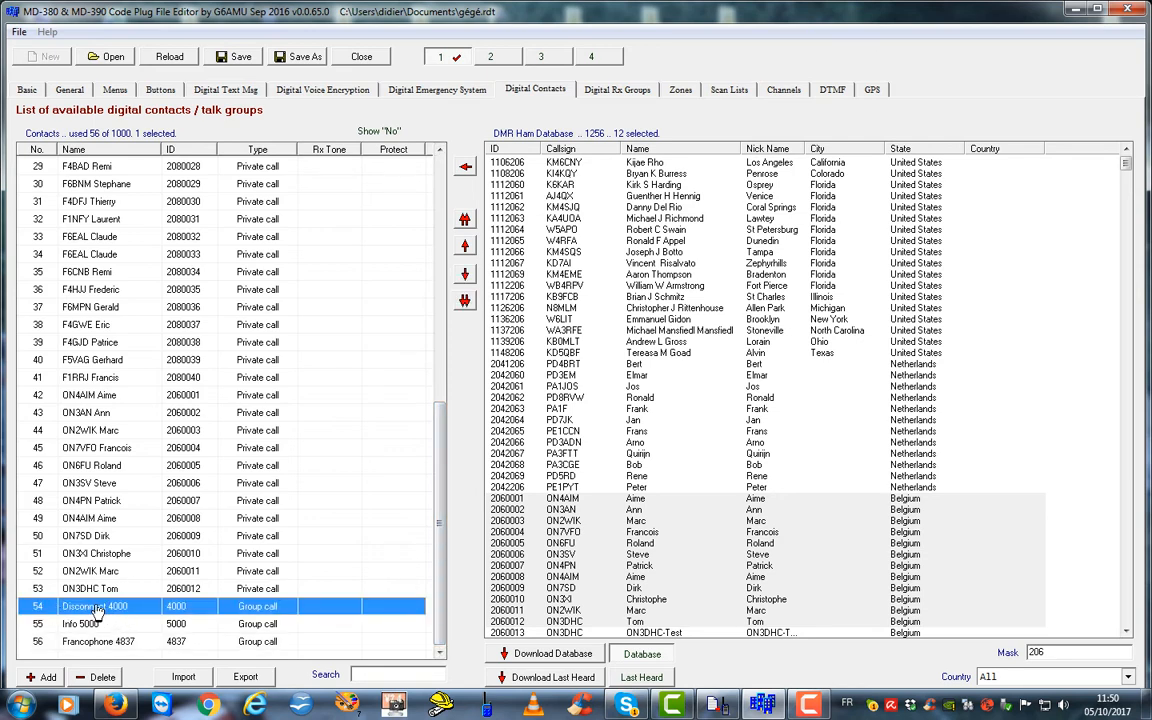
left_click(462, 221)
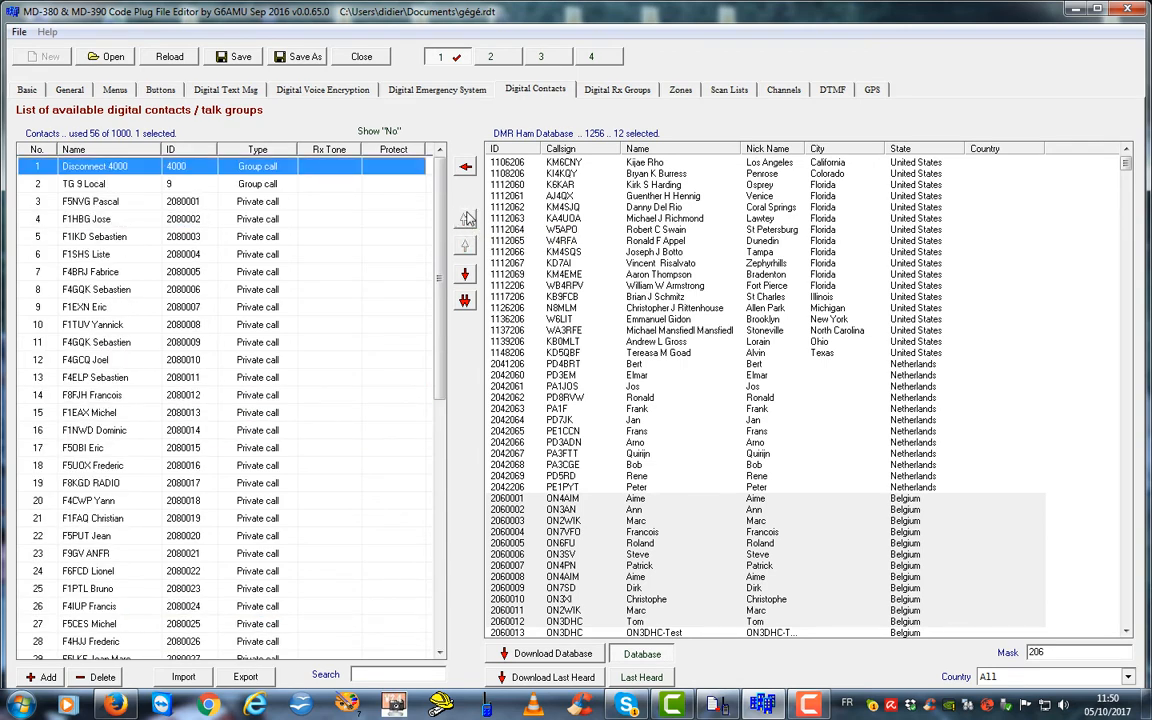
left_click(466, 275)
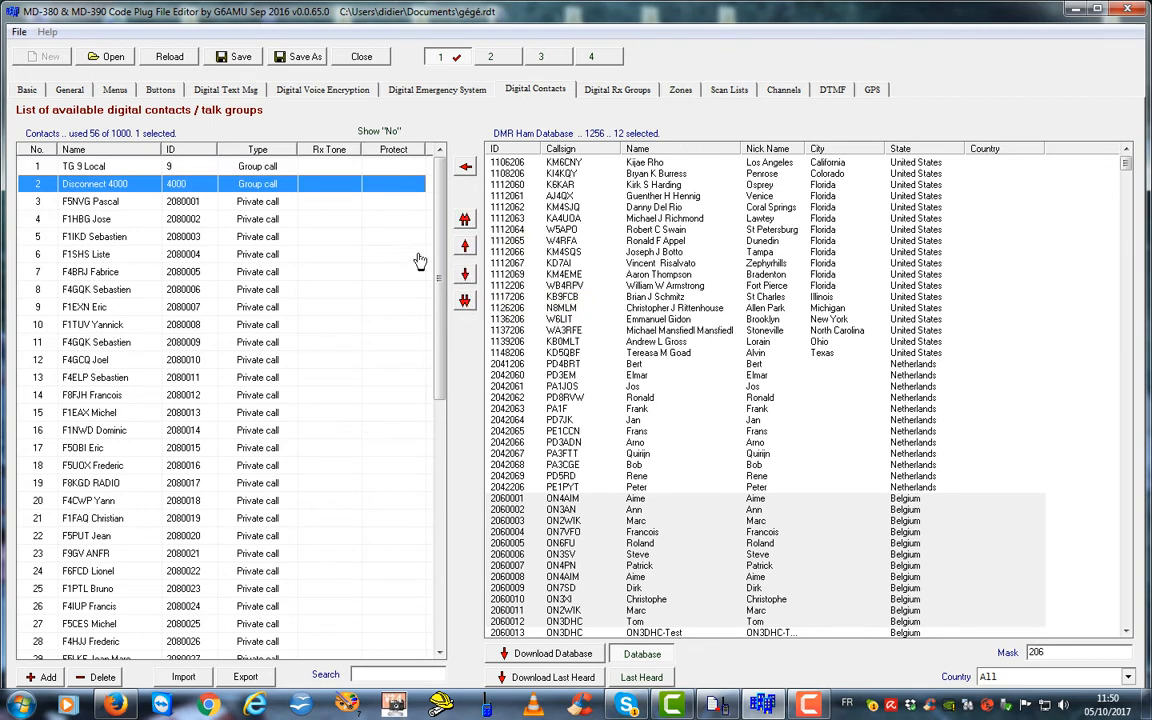
Move the Info 5000 contact up the list to position 3, directly below Disconnect 4000
left_click_drag(440, 330, 439, 550)
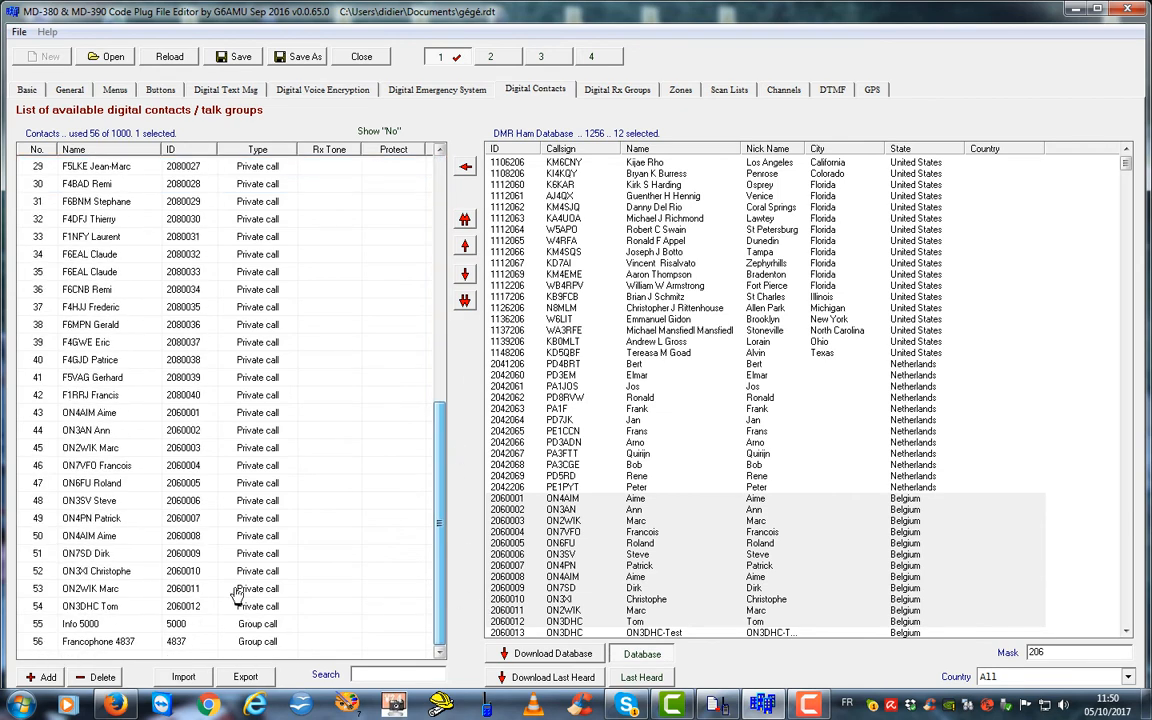
left_click(88, 625)
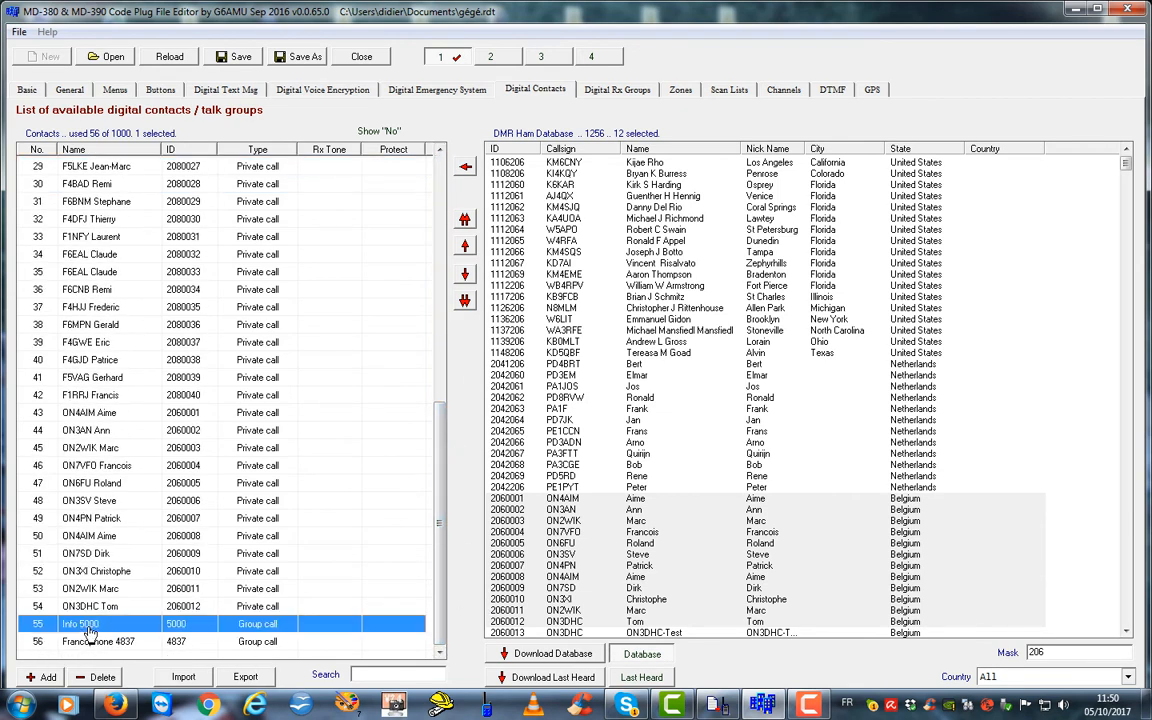
left_click(464, 218)
left_click(464, 218)
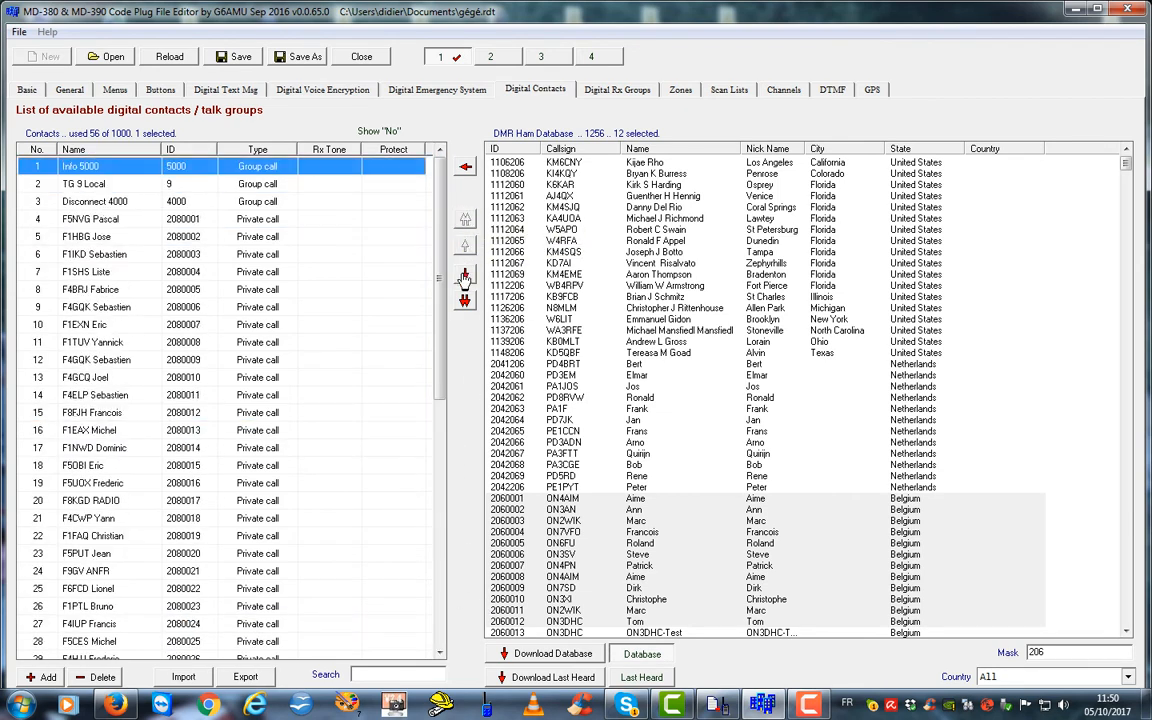
left_click(464, 275)
left_click(464, 275)
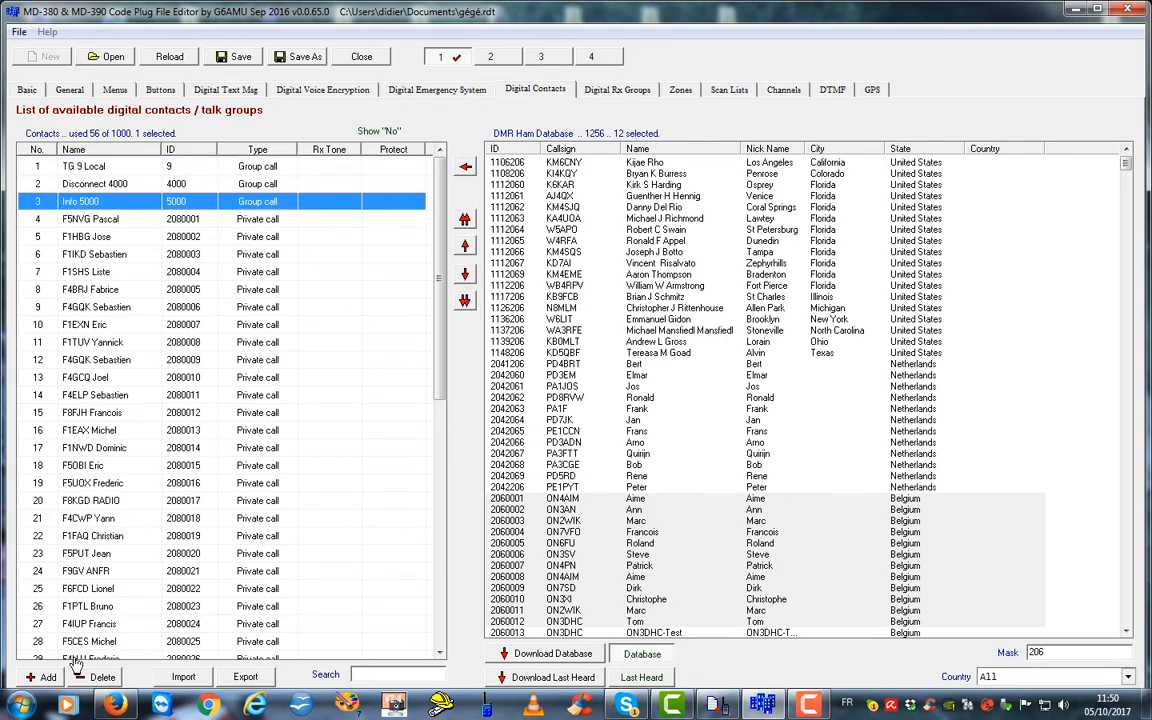
Select the Francophone 4837 contact at the end of the contacts list
scroll(395, 587, "down", 9)
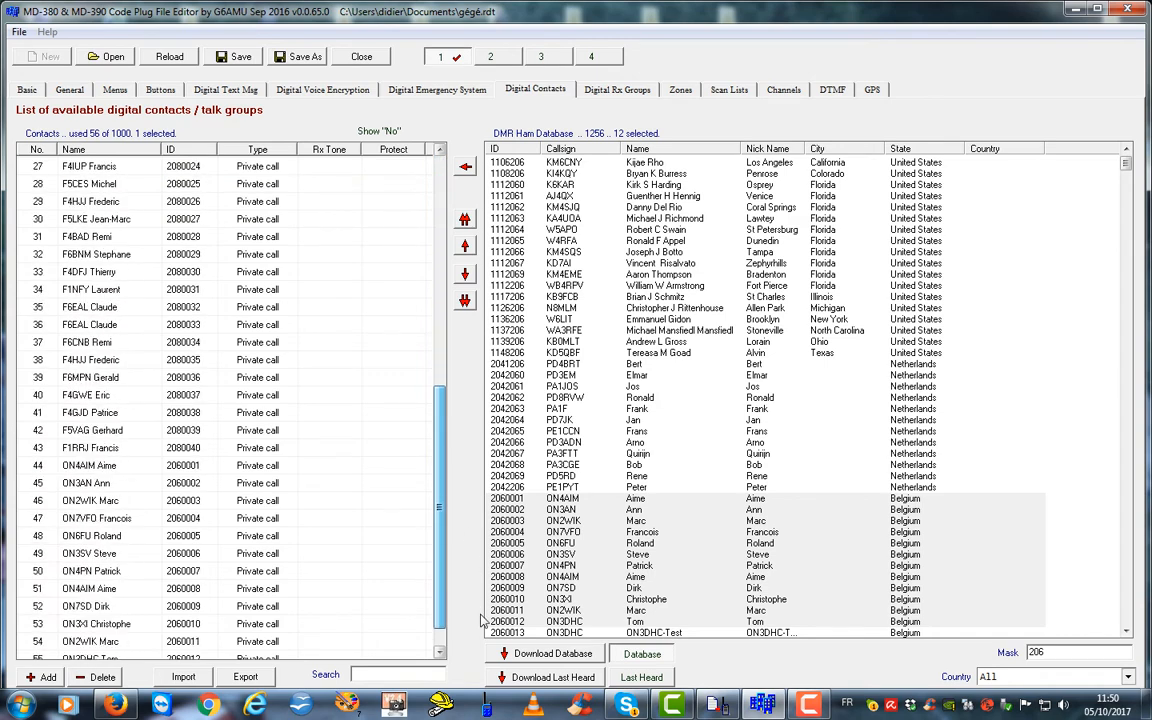
scroll(440, 580, "down", 1)
left_click(100, 641)
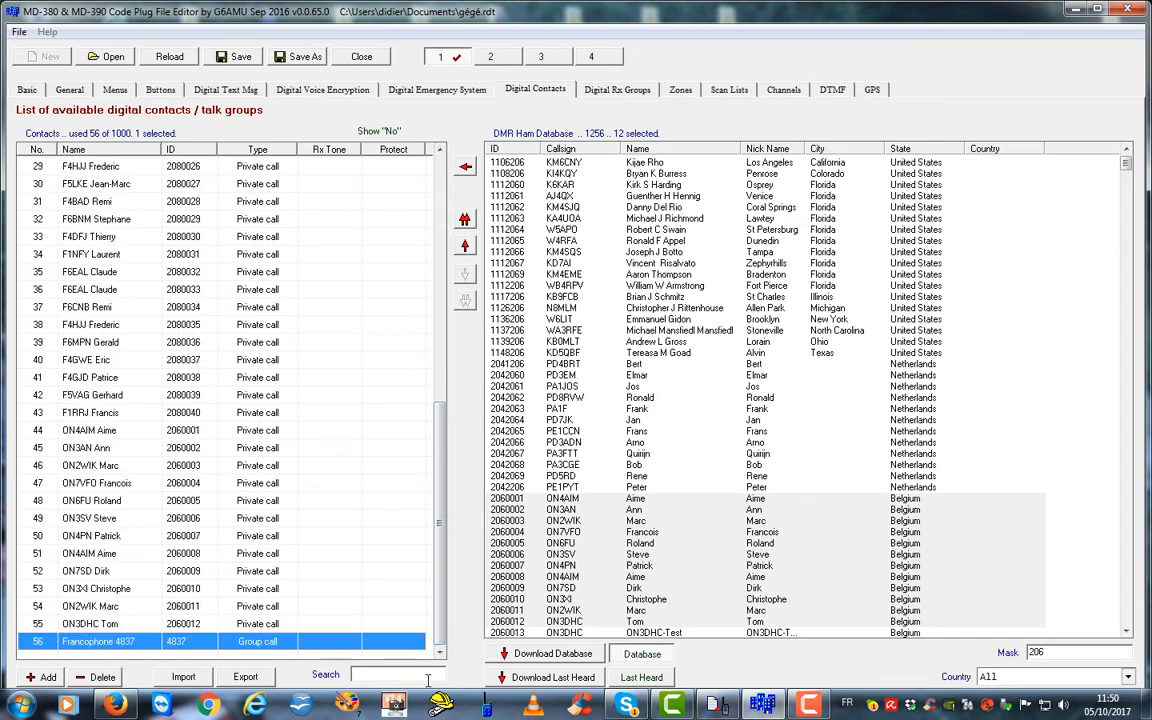
Add three blank group call contacts at the end of the list and delete them again
left_click(45, 678)
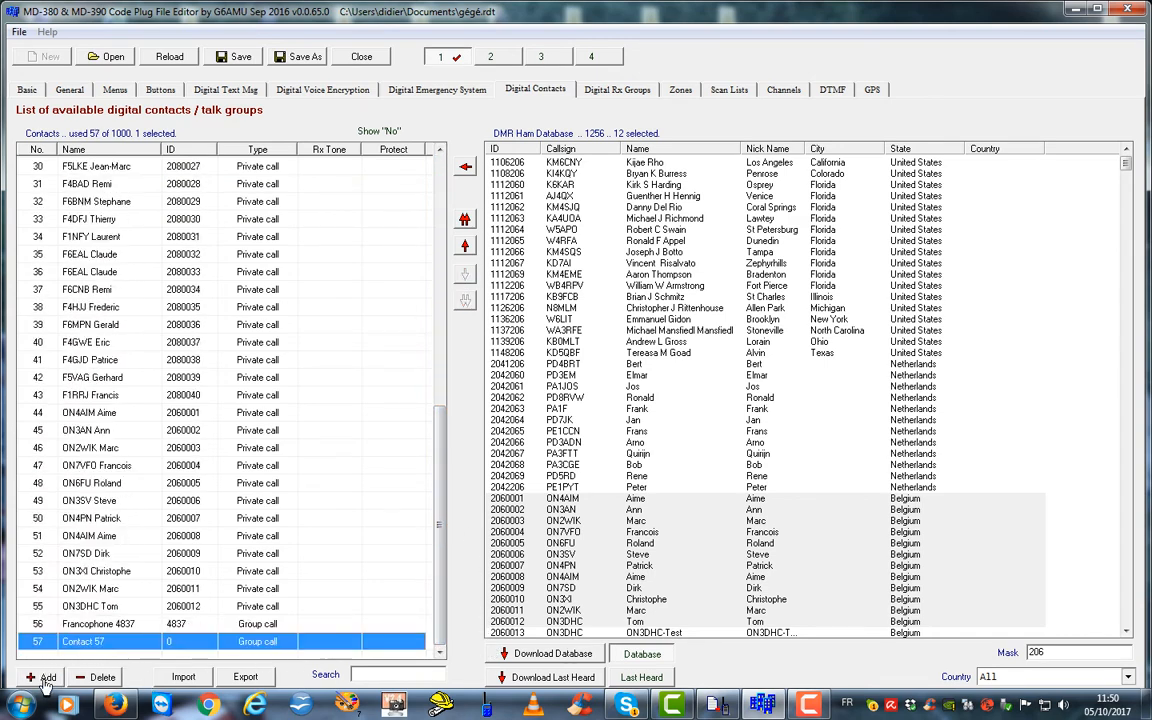
left_click(45, 678)
left_click(45, 678)
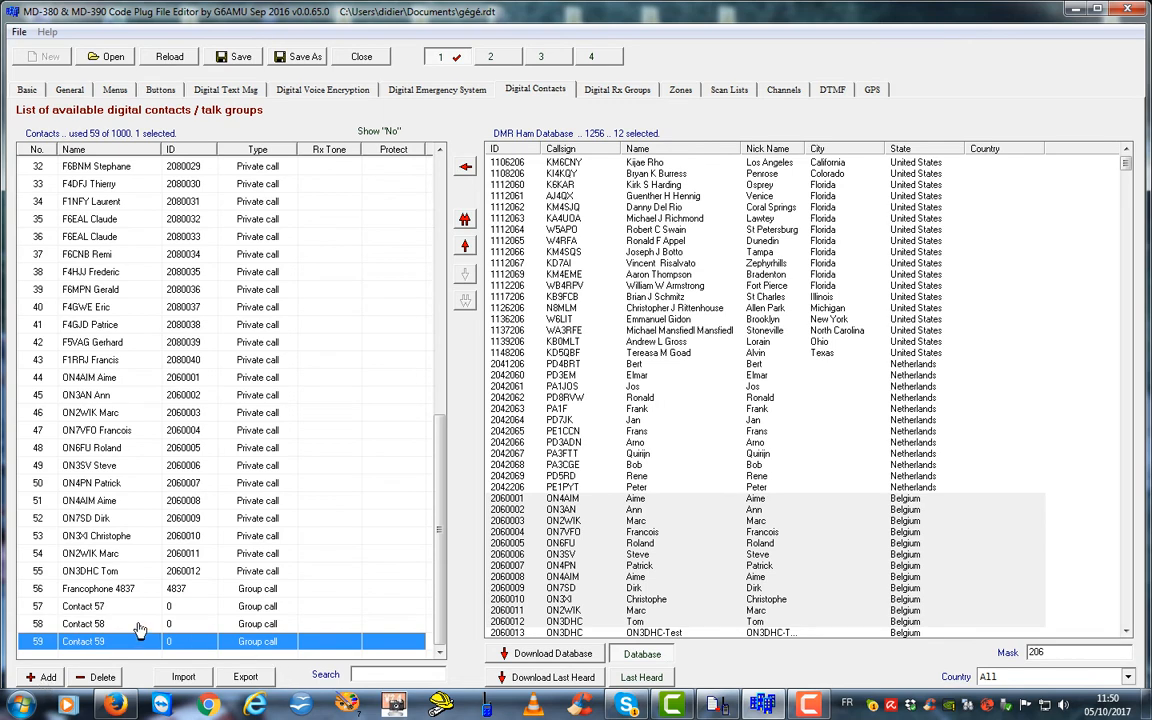
left_click(99, 678)
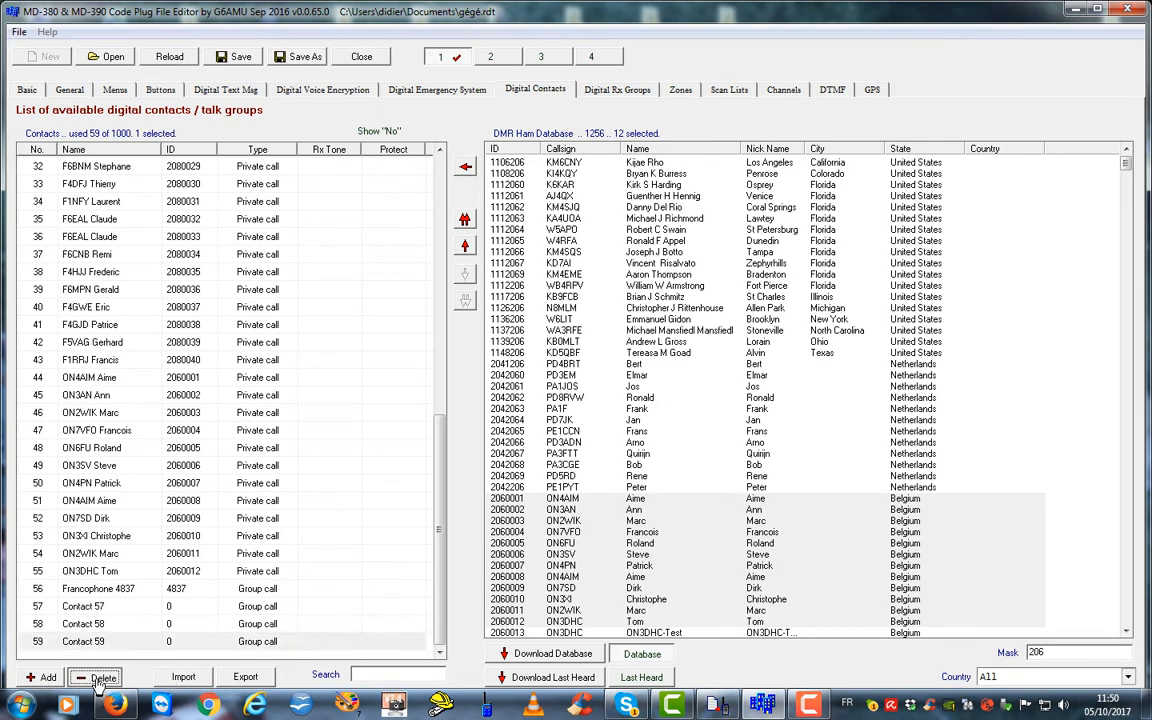
left_click(98, 678)
left_click(98, 678)
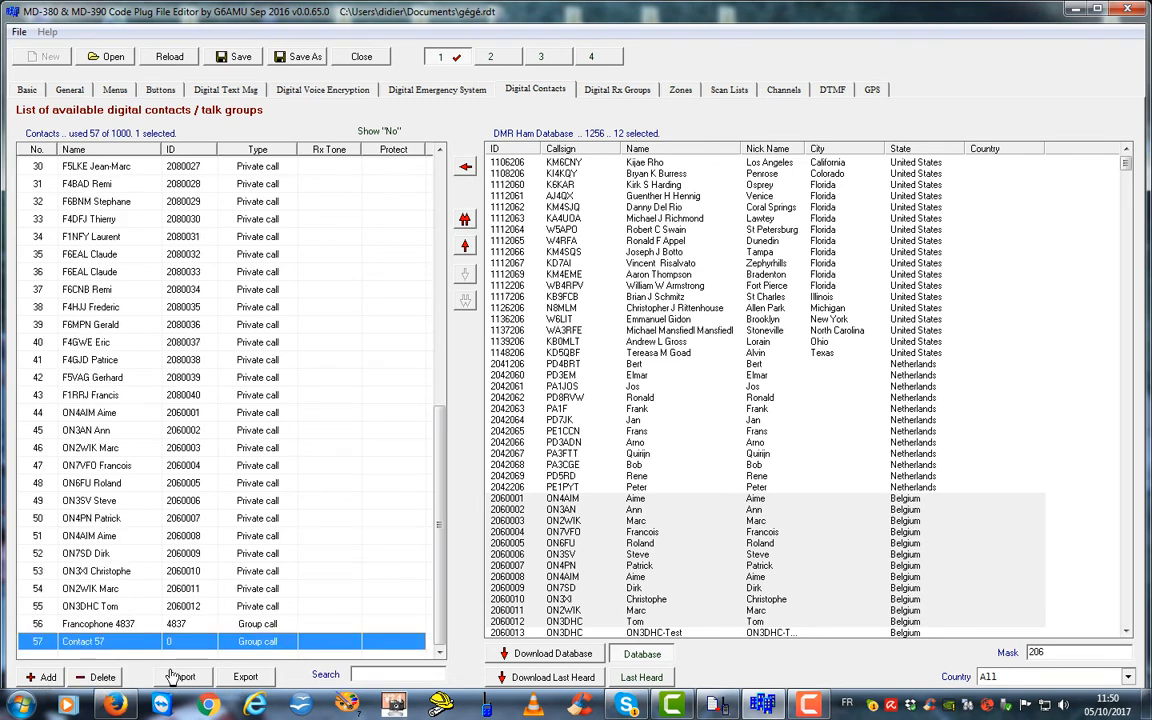
left_click(101, 678)
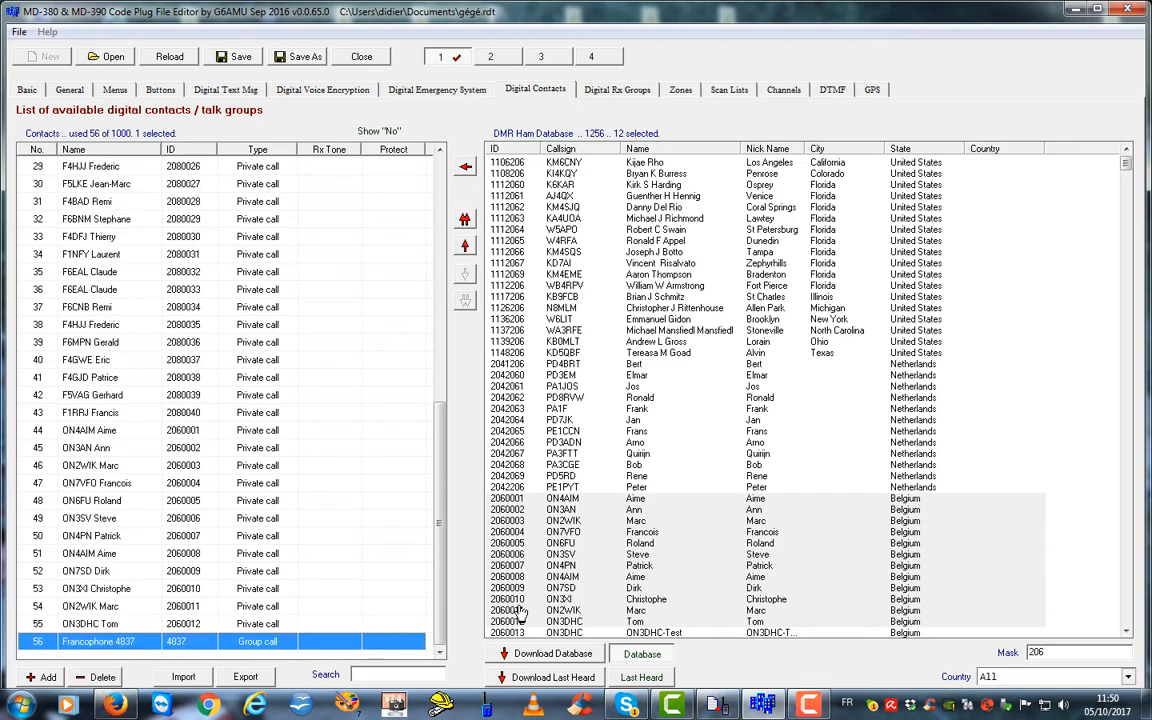
Move the selected Francophone 4837 contact up to position 4, directly below Info 5000
left_click(465, 218)
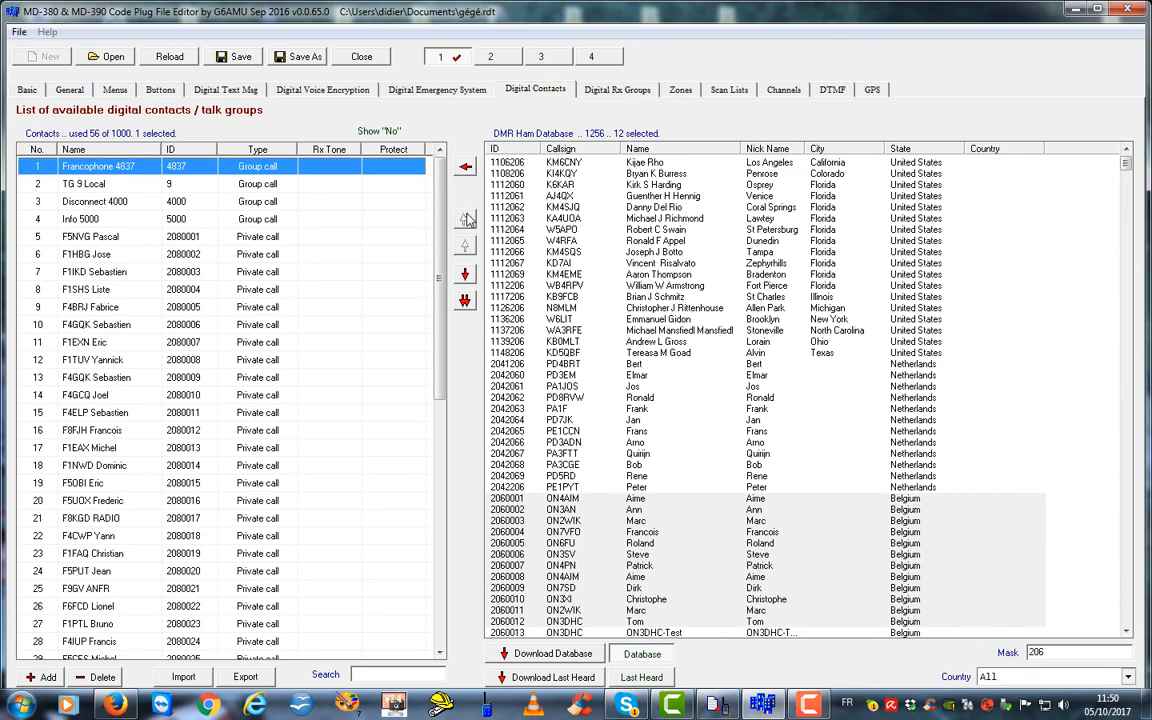
left_click(465, 273)
left_click(465, 273)
left_click(465, 273)
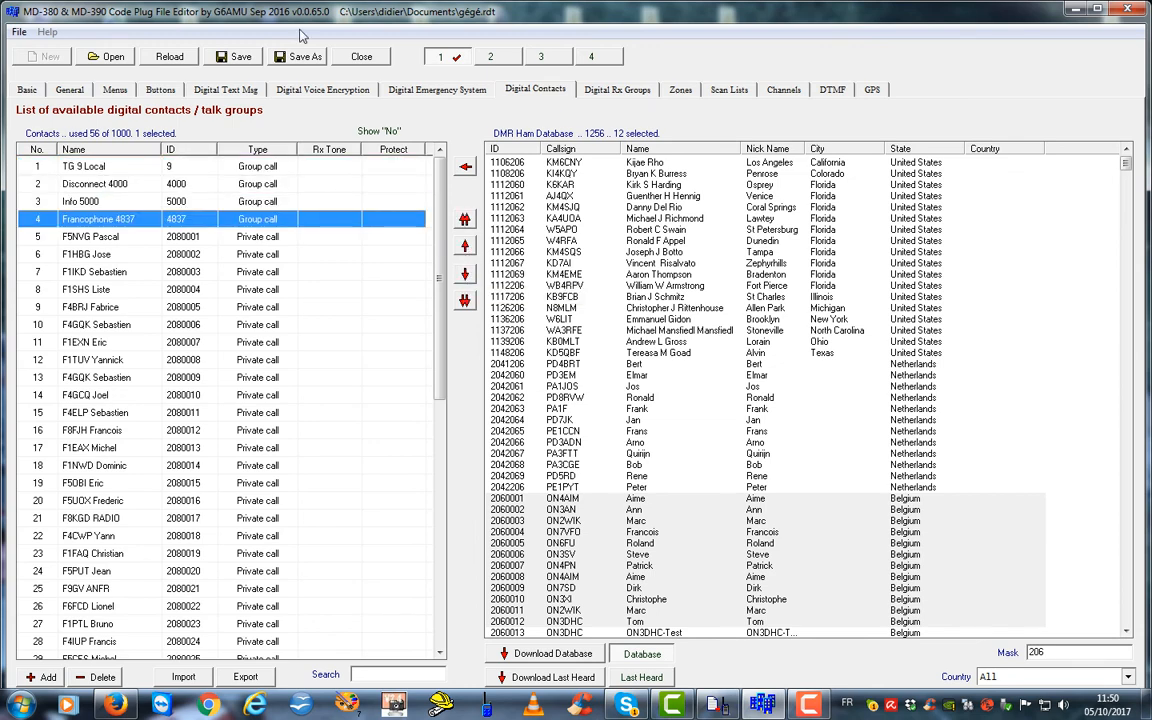
Review the order of the four talk groups and look through the private call contacts below them
left_click(69, 167)
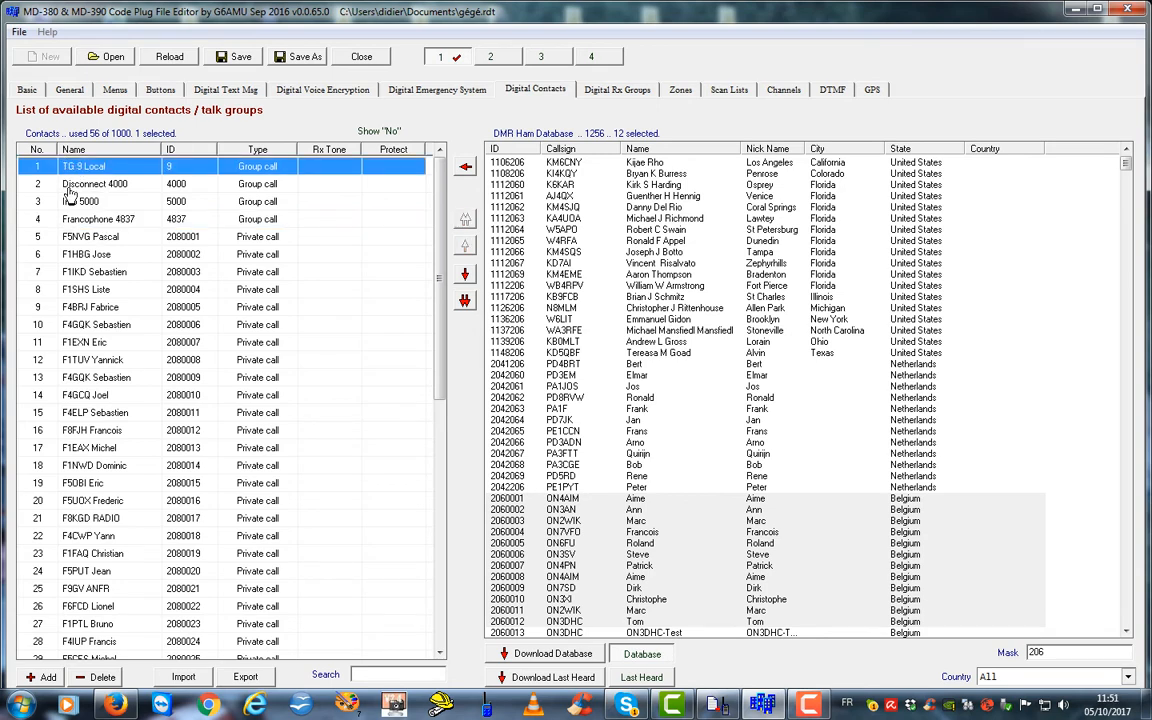
left_click(68, 184)
left_click(85, 202)
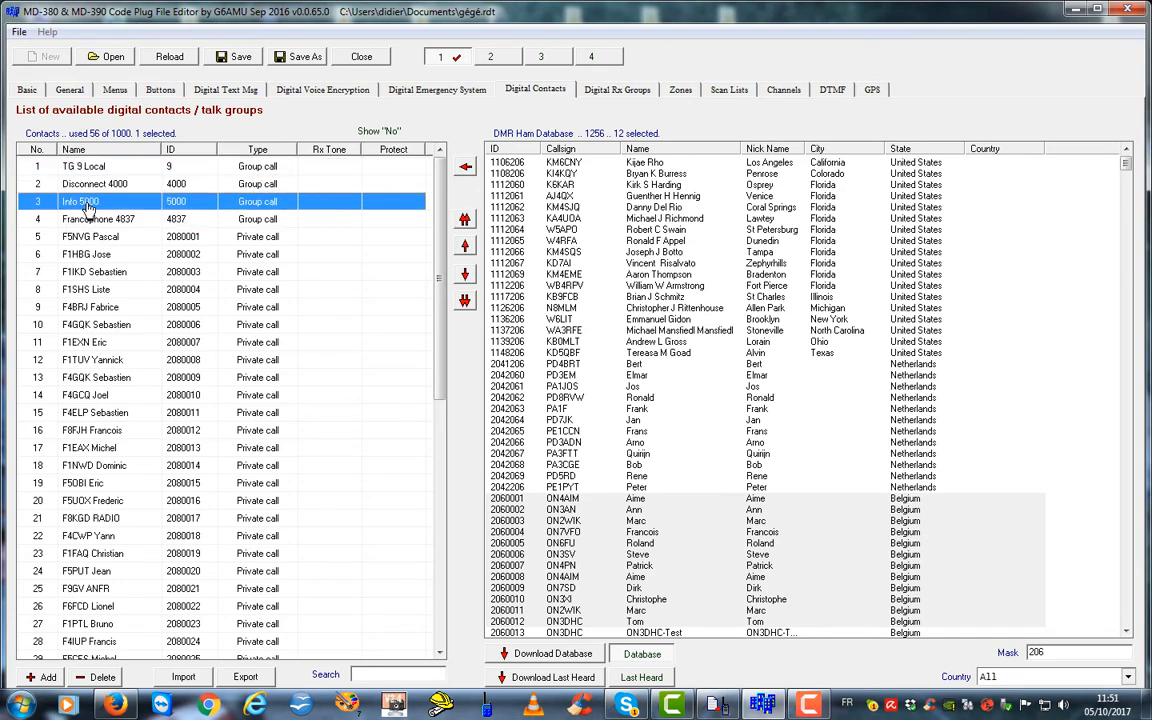
left_click(85, 217)
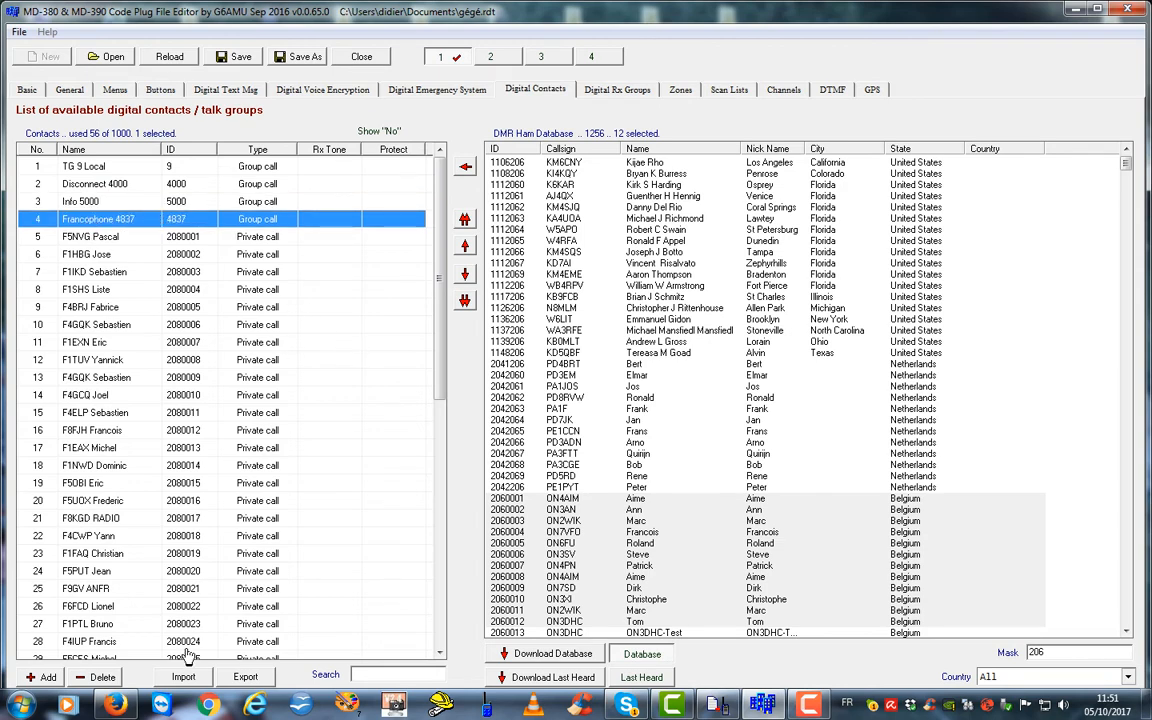
left_click_drag(444, 256, 476, 457)
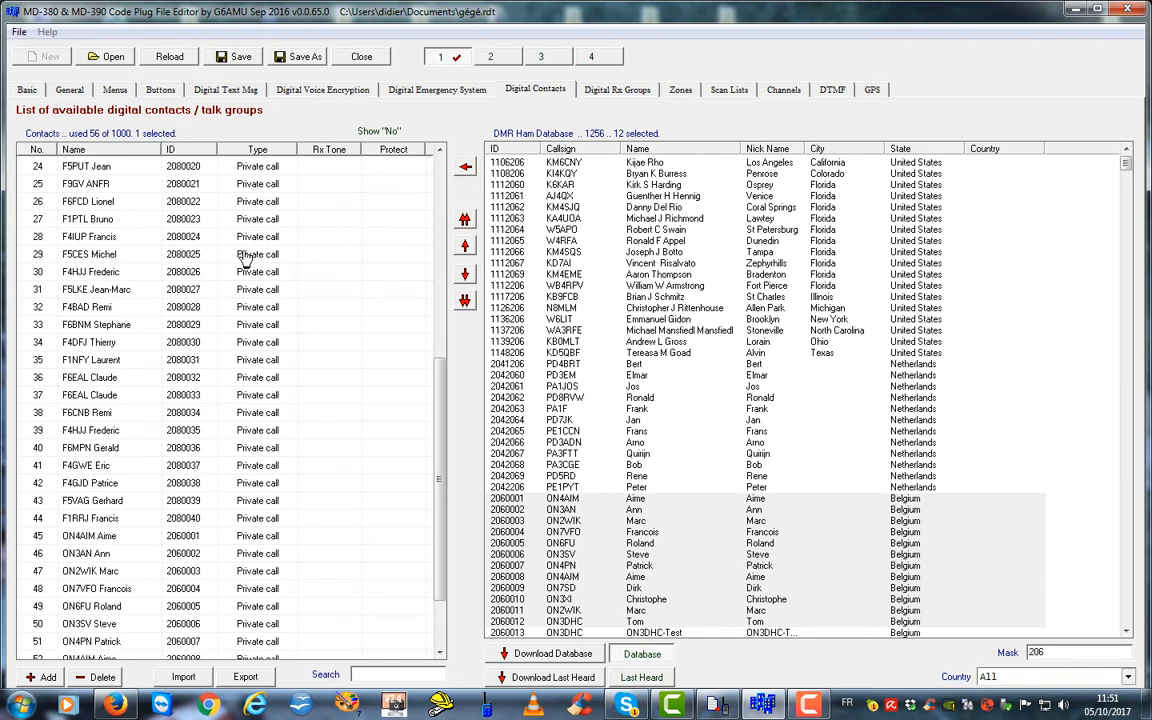
left_click_drag(443, 515, 437, 490)
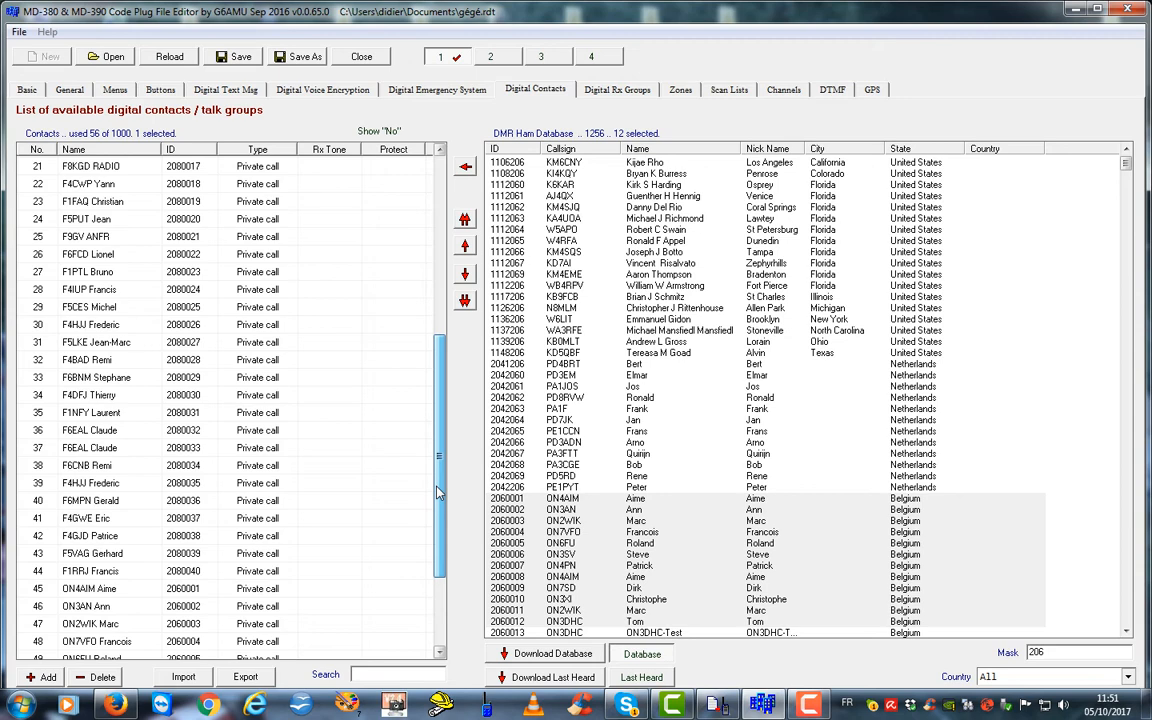
left_click_drag(437, 490, 375, 335)
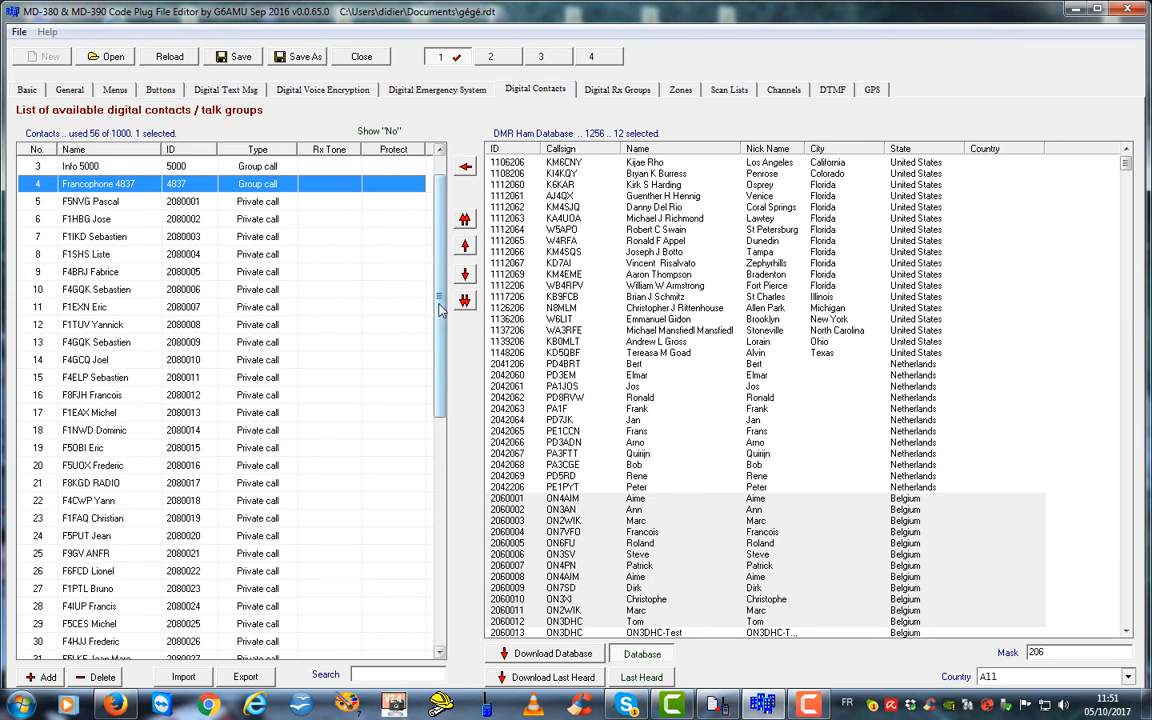
Search the contacts list for 208002, repeat the search, and look over the matching entries
left_click_drag(445, 313, 462, 521)
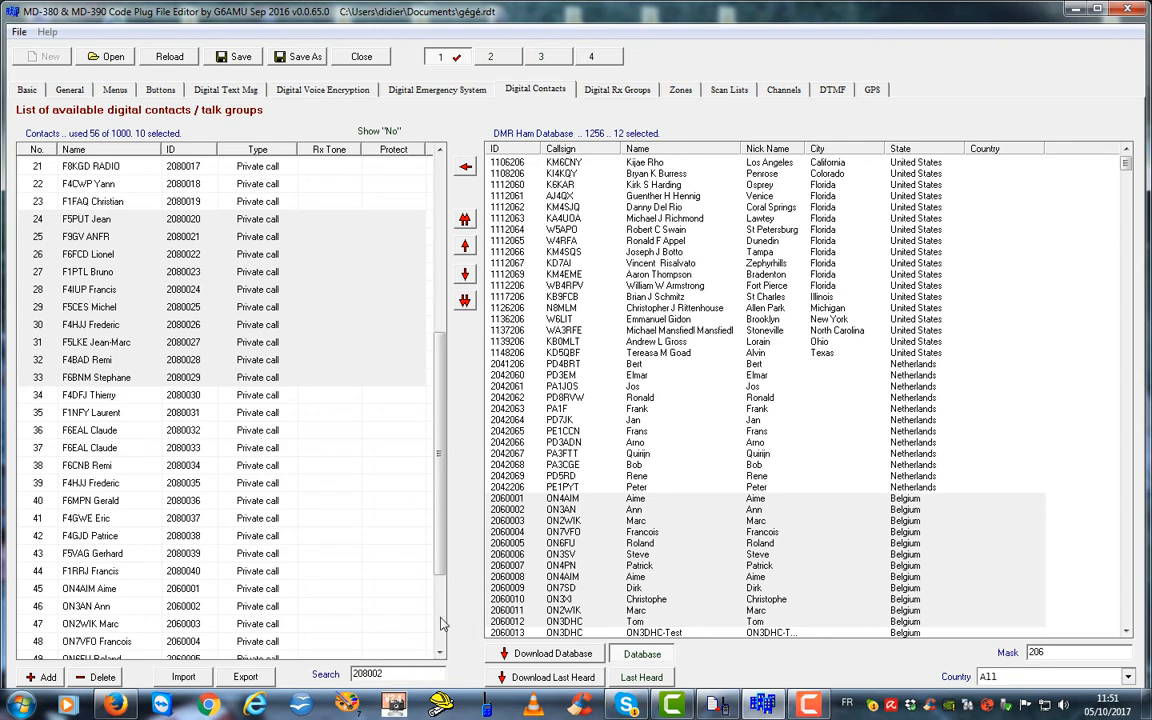
left_click(414, 627)
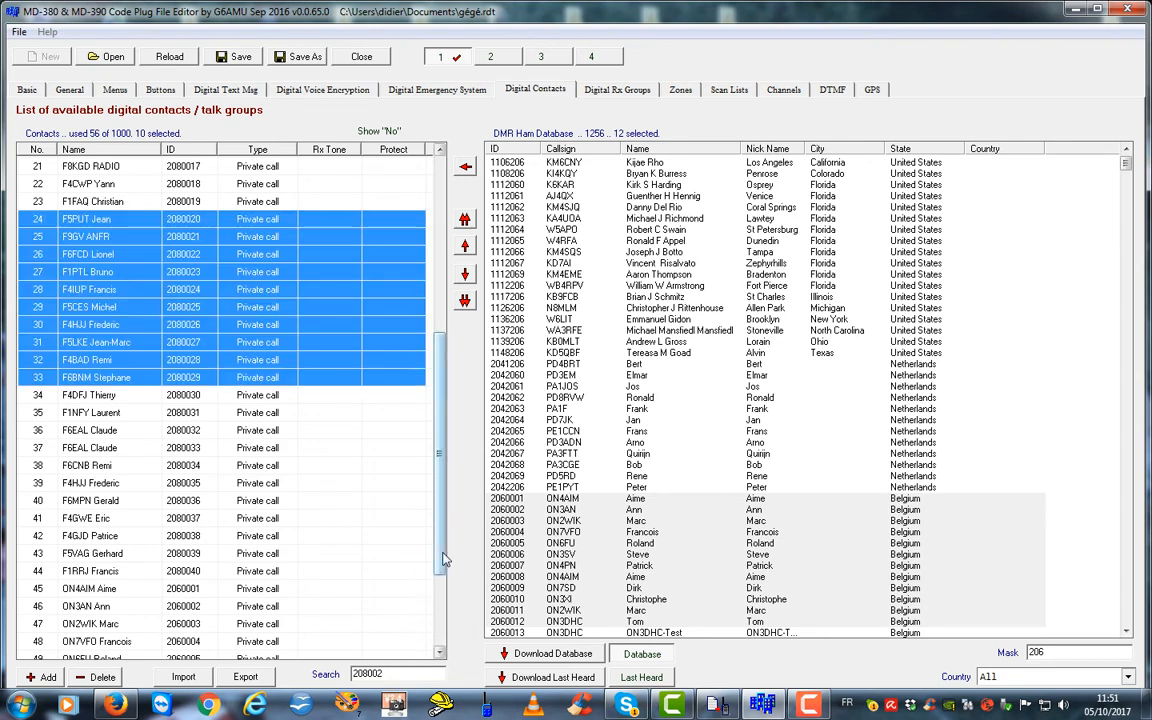
scroll(396, 471, "up", 7)
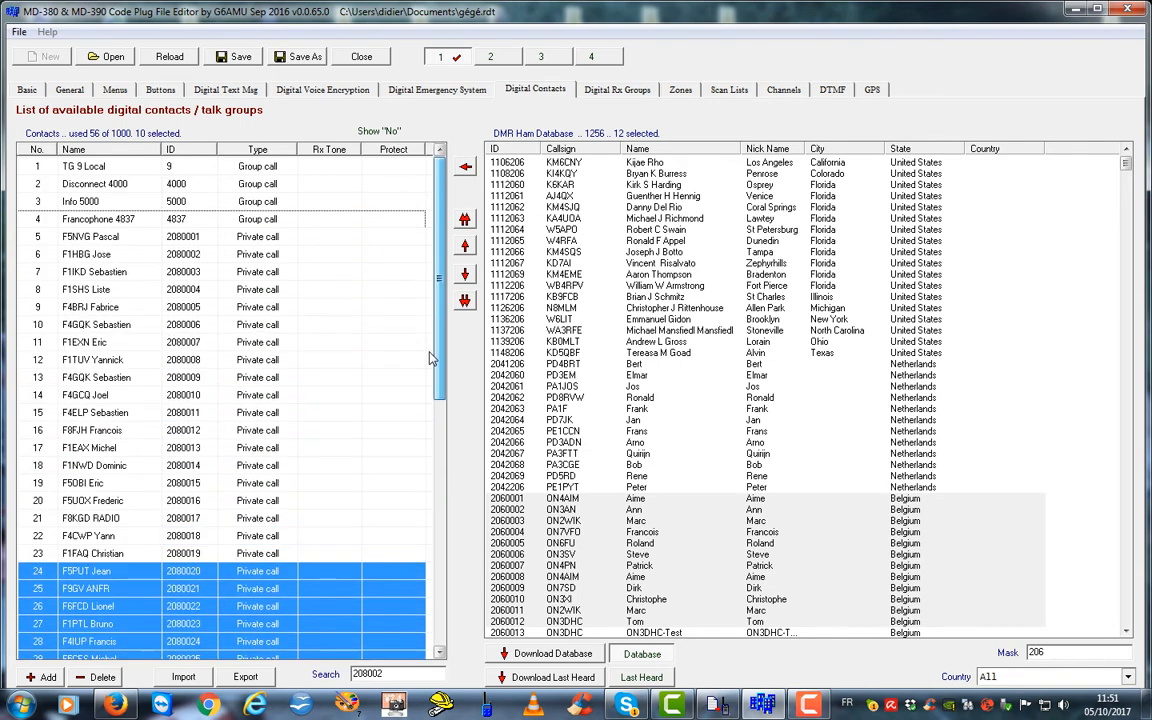
left_click(115, 255)
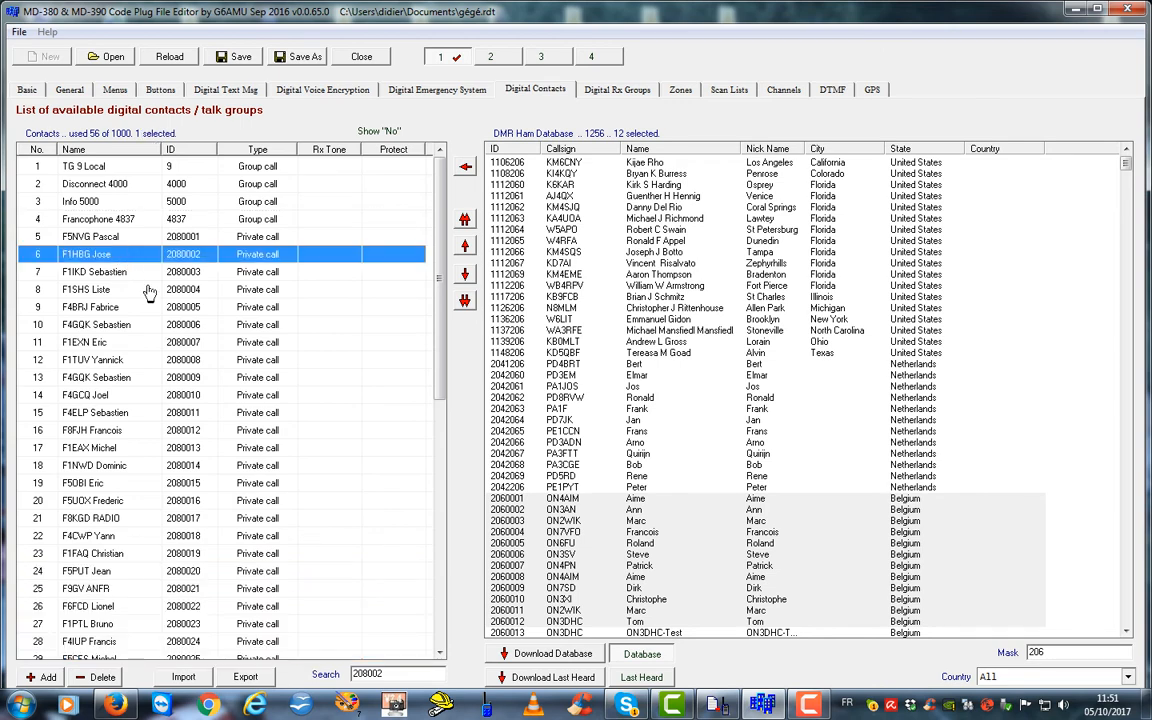
left_click(408, 675)
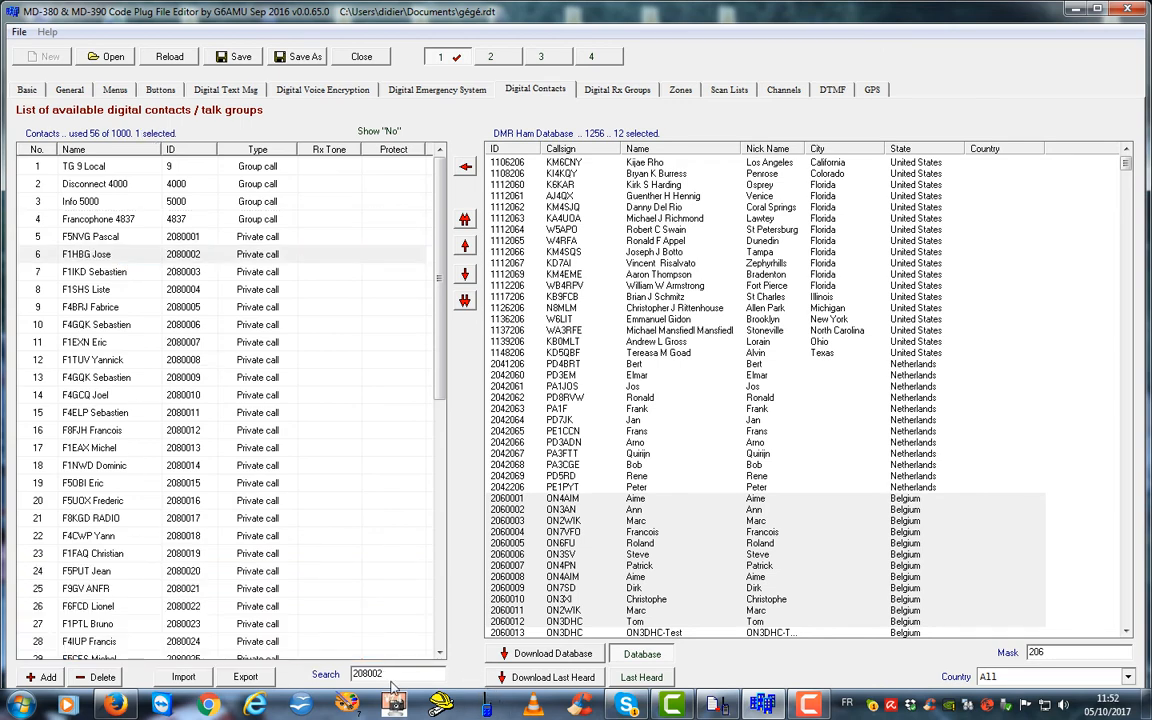
key("Return")
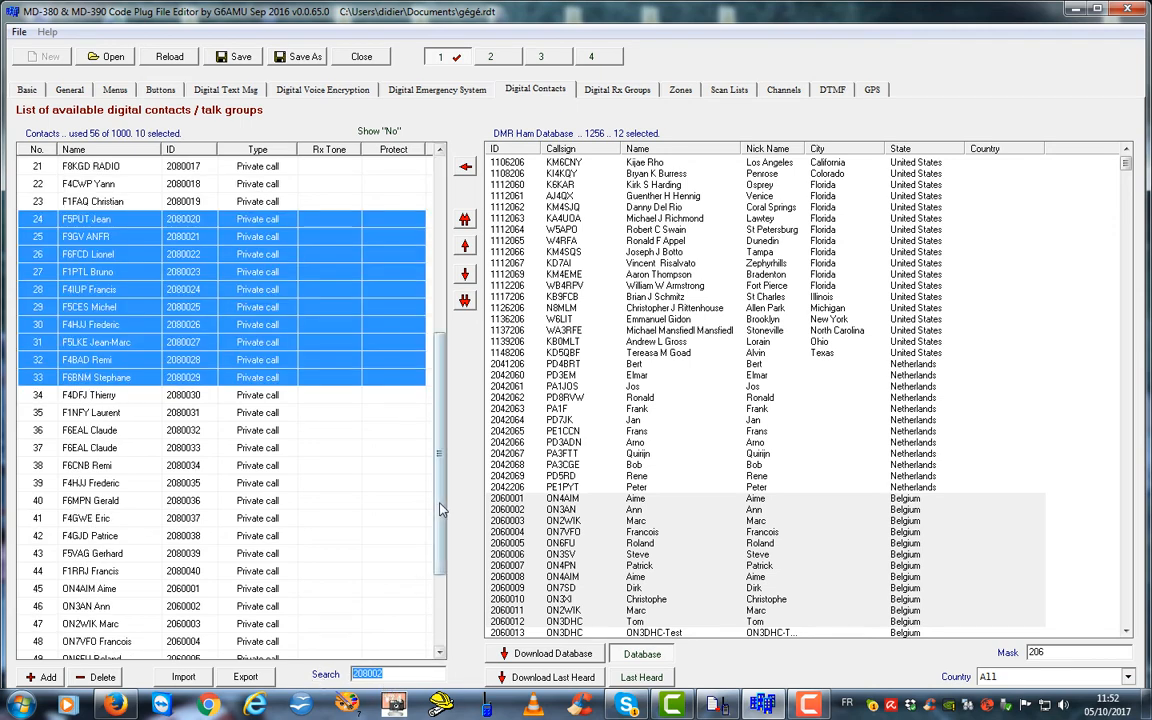
left_click_drag(445, 513, 440, 340)
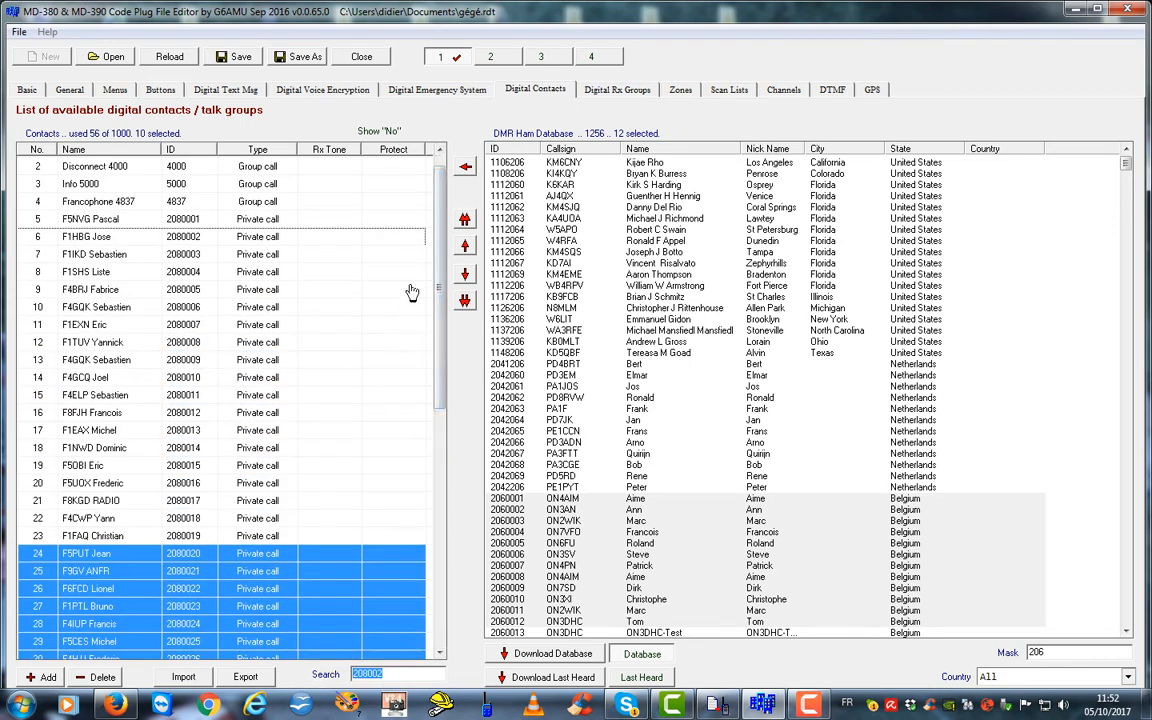
Search the contacts list for 208 and look through all matching French entries
left_click(398, 676)
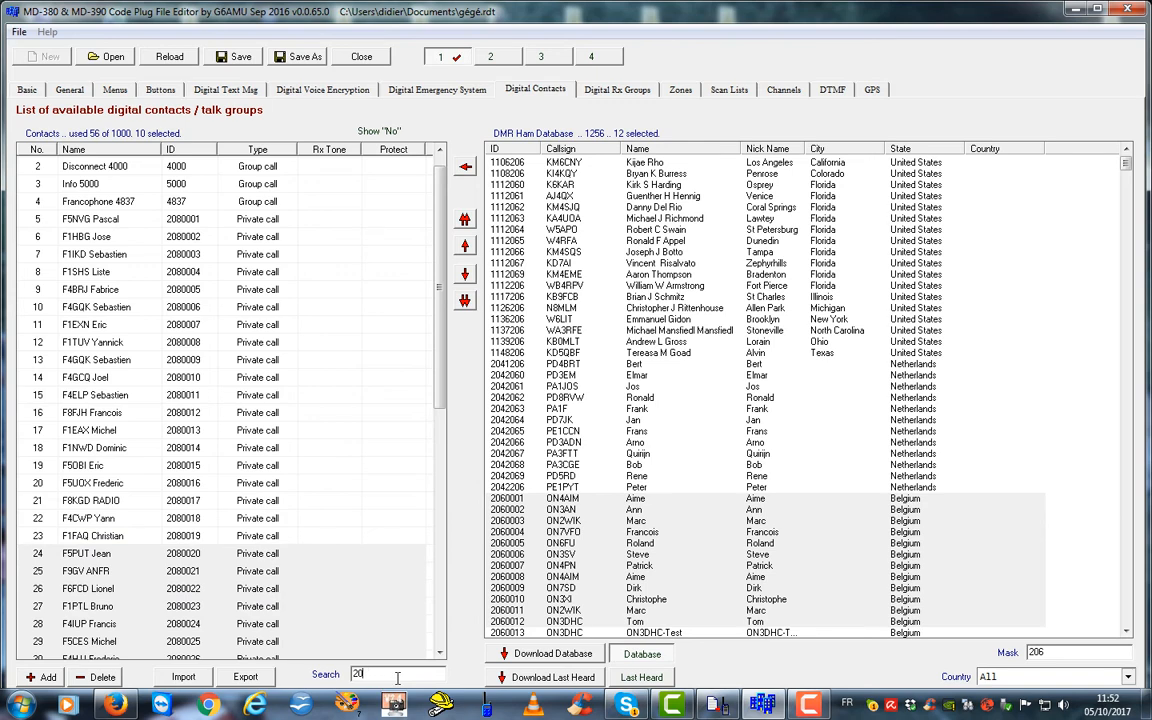
key("Return")
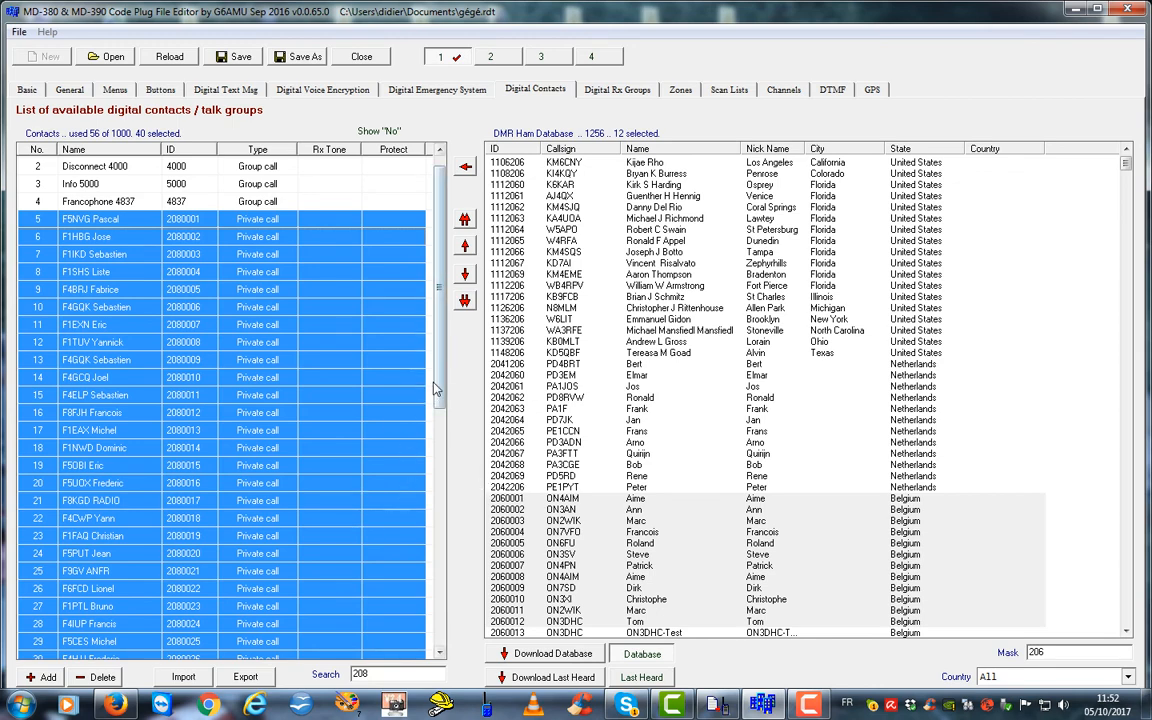
scroll(395, 355, "down", 9)
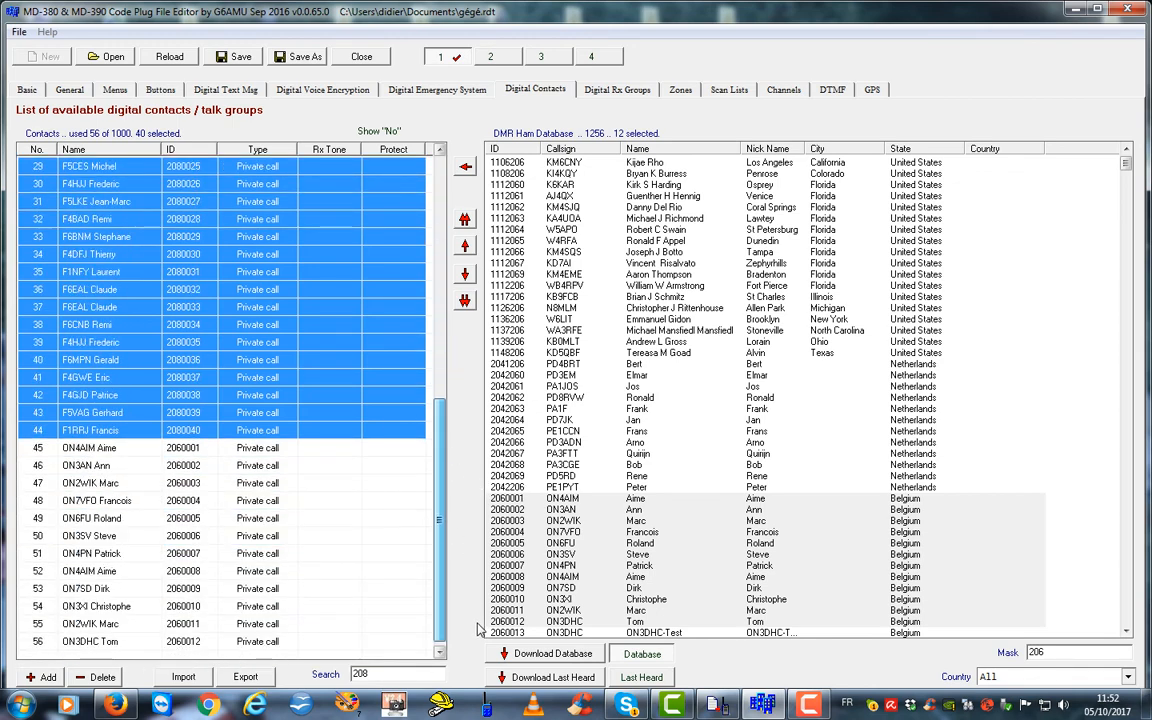
scroll(477, 620, "up", 4)
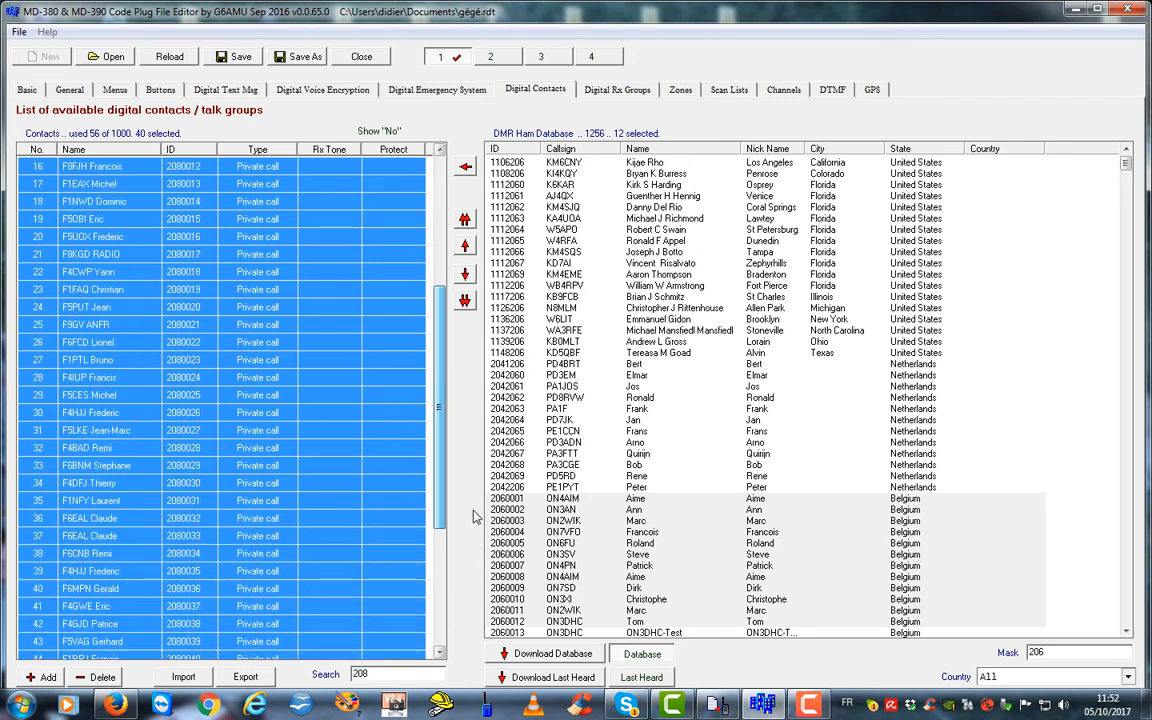
scroll(475, 516, "up", 5)
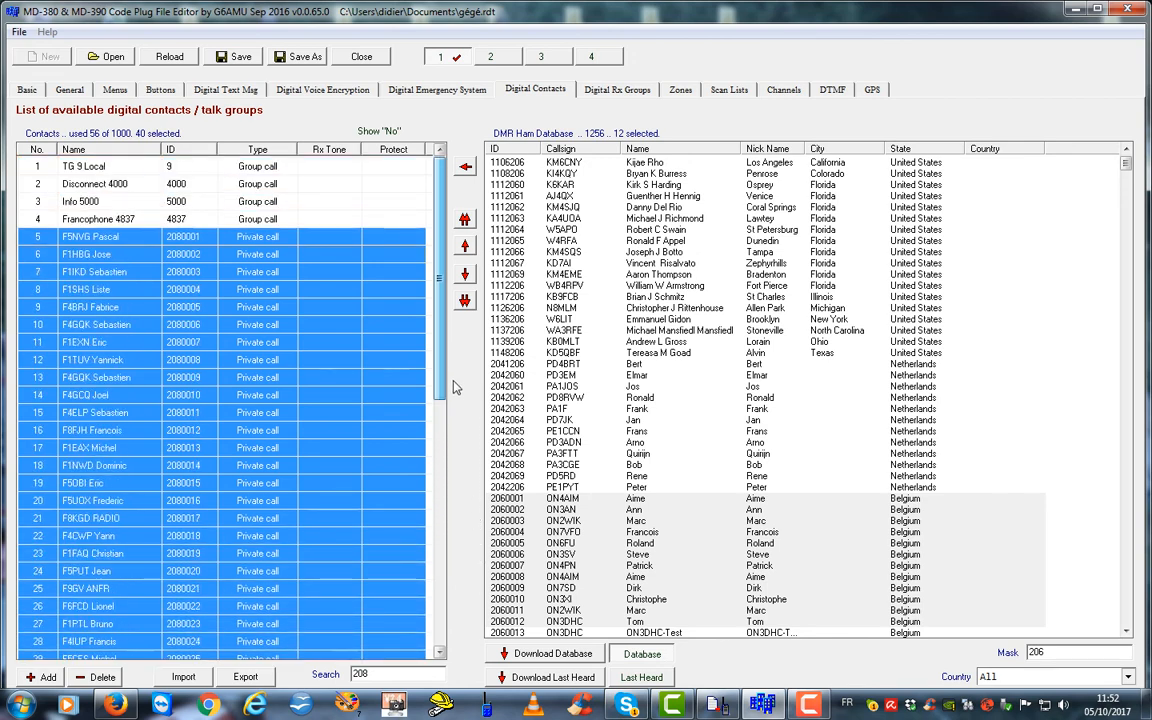
scroll(455, 388, "down", 9)
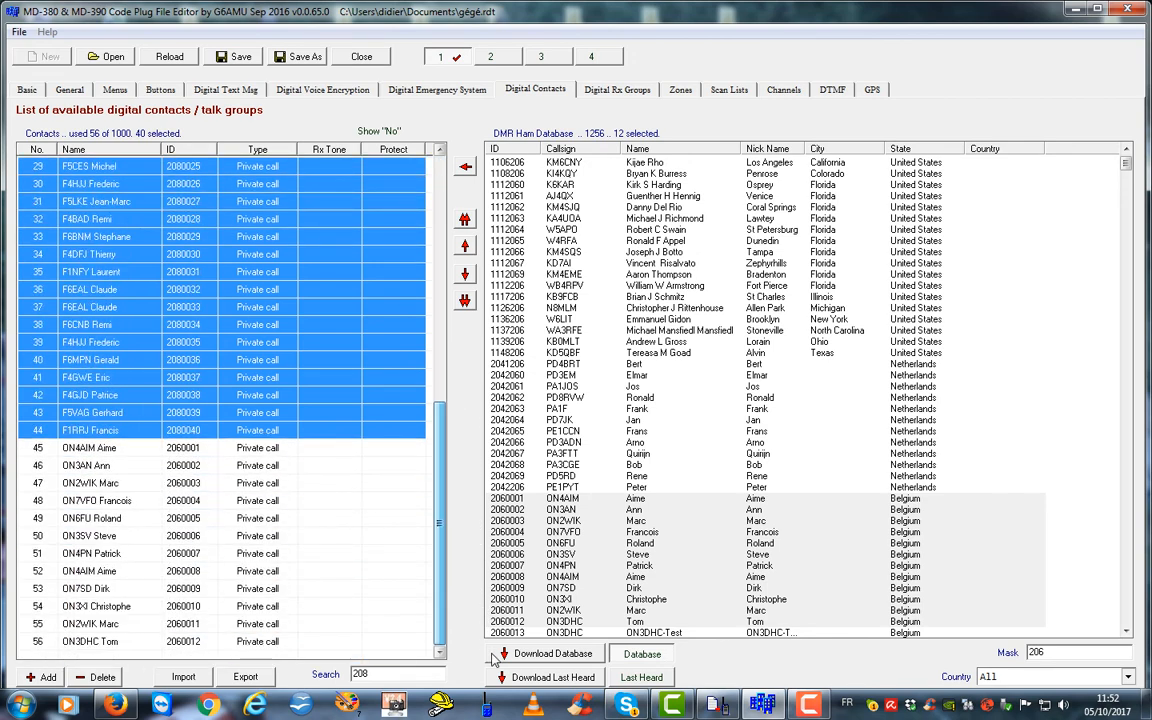
Look back through the digital contacts list from the Belgian entries up to the talk groups at its start
scroll(200, 440, "up", 2)
scroll(200, 440, "down", 1)
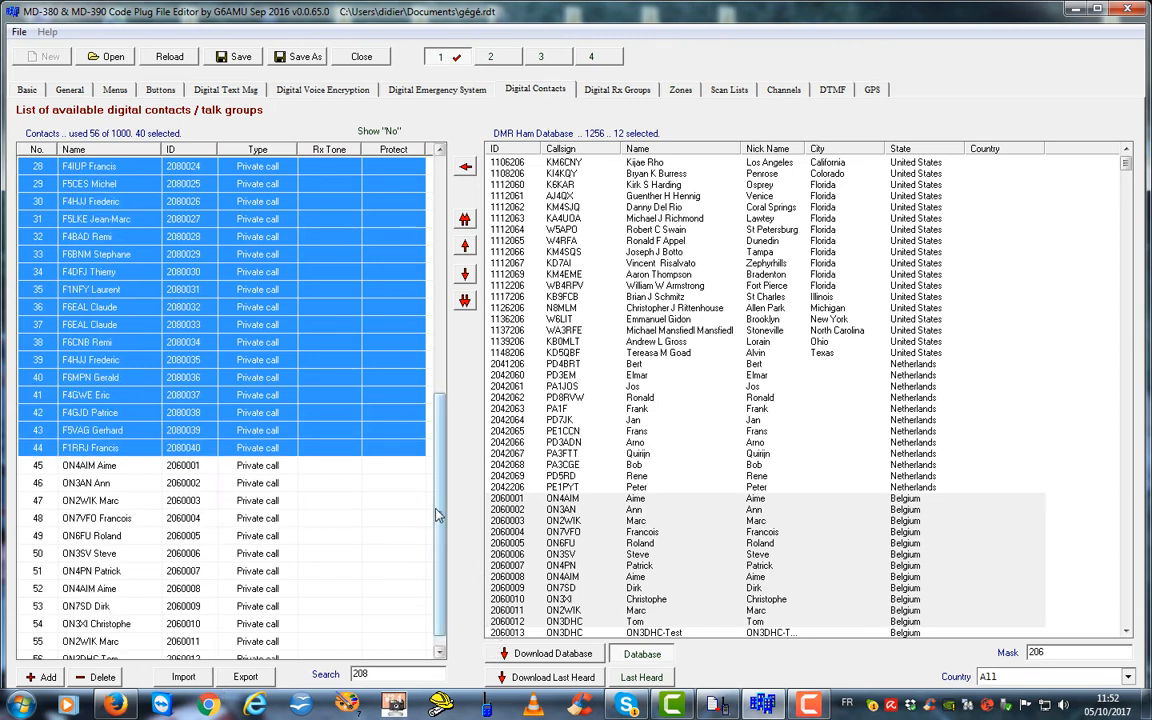
scroll(396, 465, "up", 3)
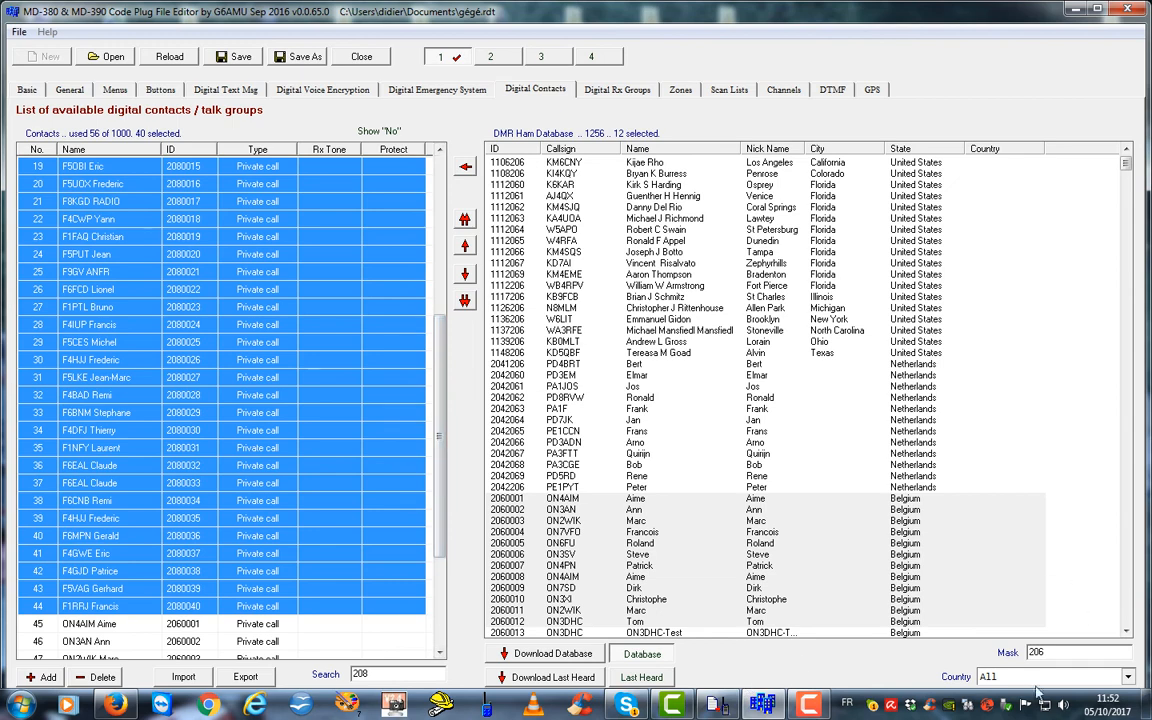
left_click(1049, 652)
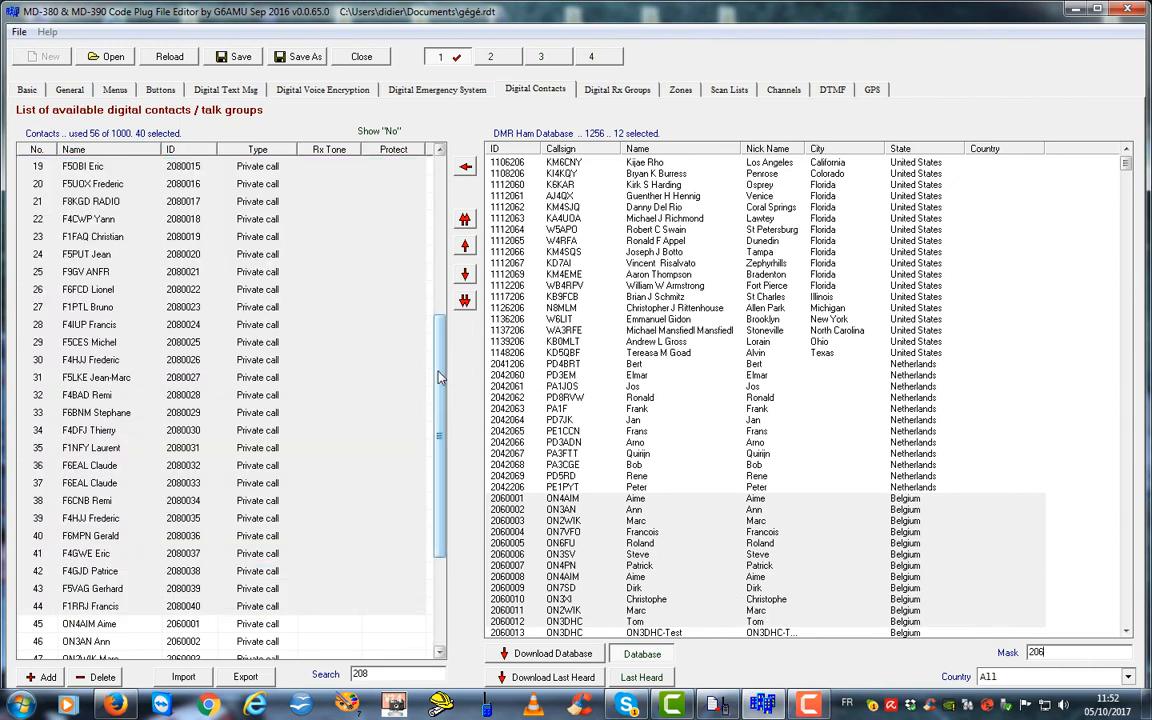
left_click_drag(440, 376, 432, 205)
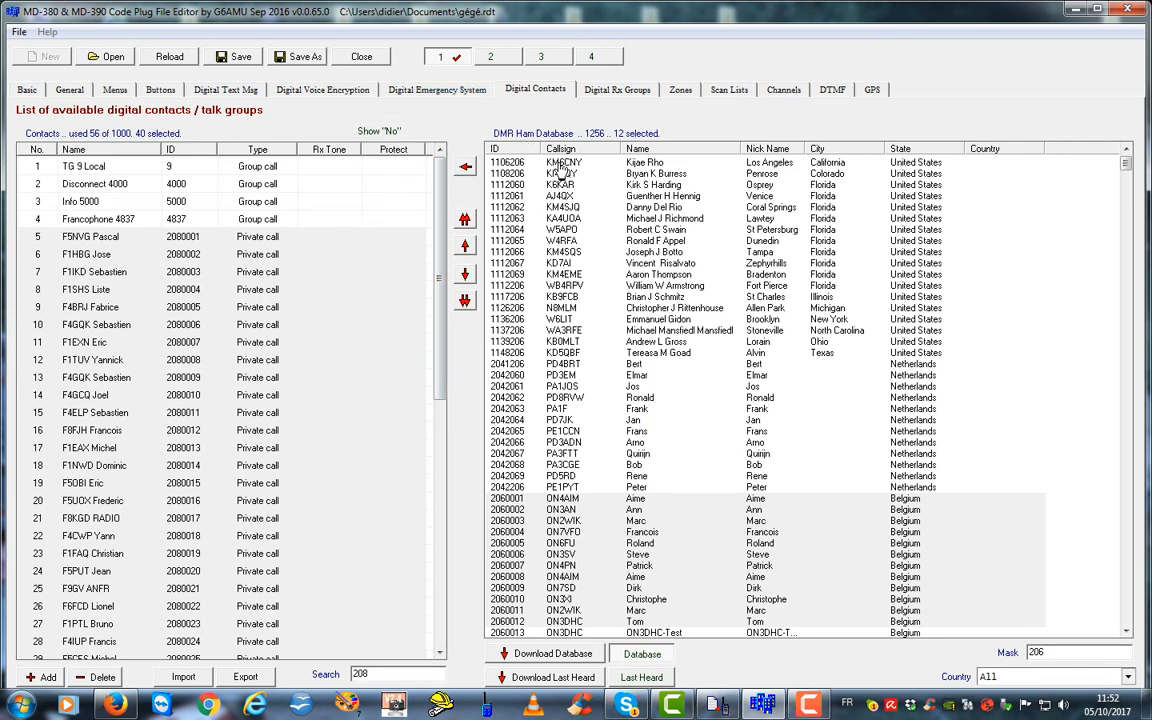
Look over the codeplug's digital Rx groups, zones, scan lists, channels and DTMF settings
left_click(608, 92)
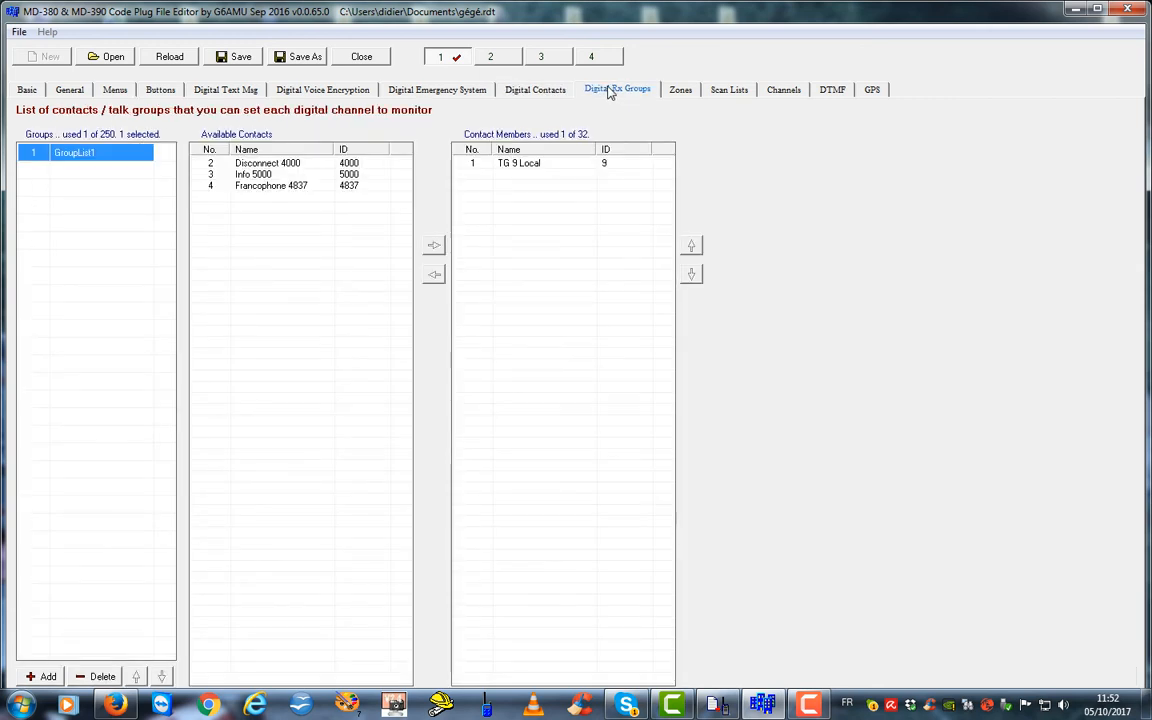
left_click(681, 91)
left_click(731, 92)
left_click(786, 91)
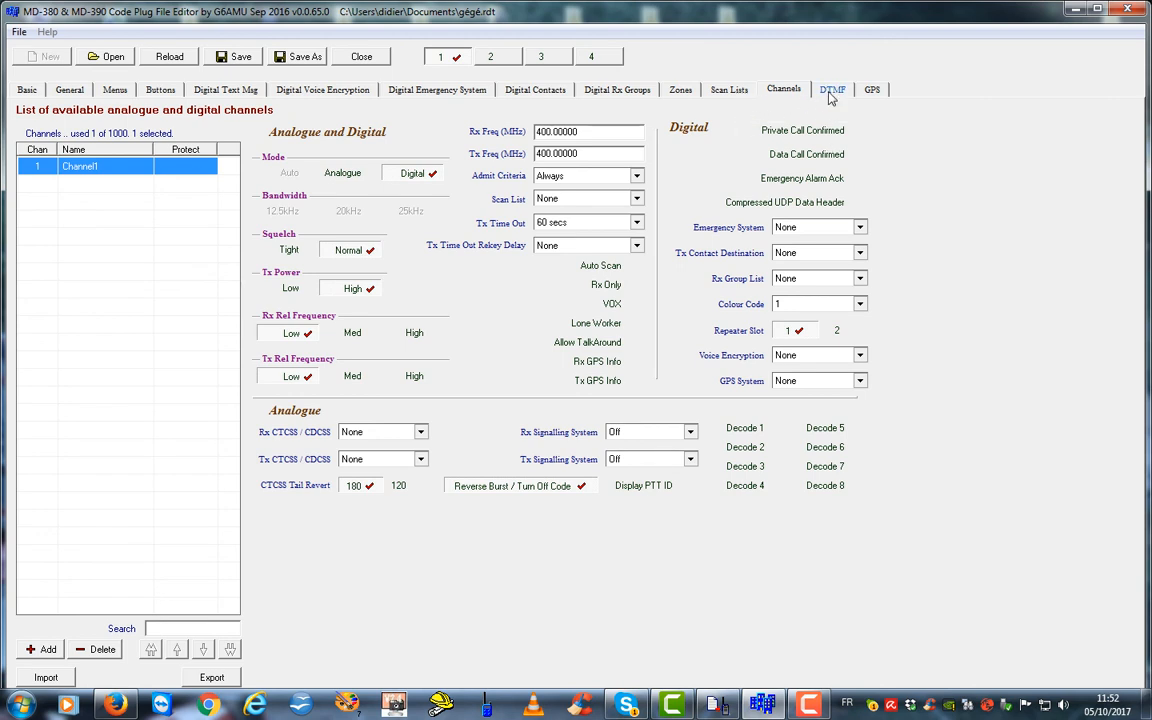
left_click(832, 89)
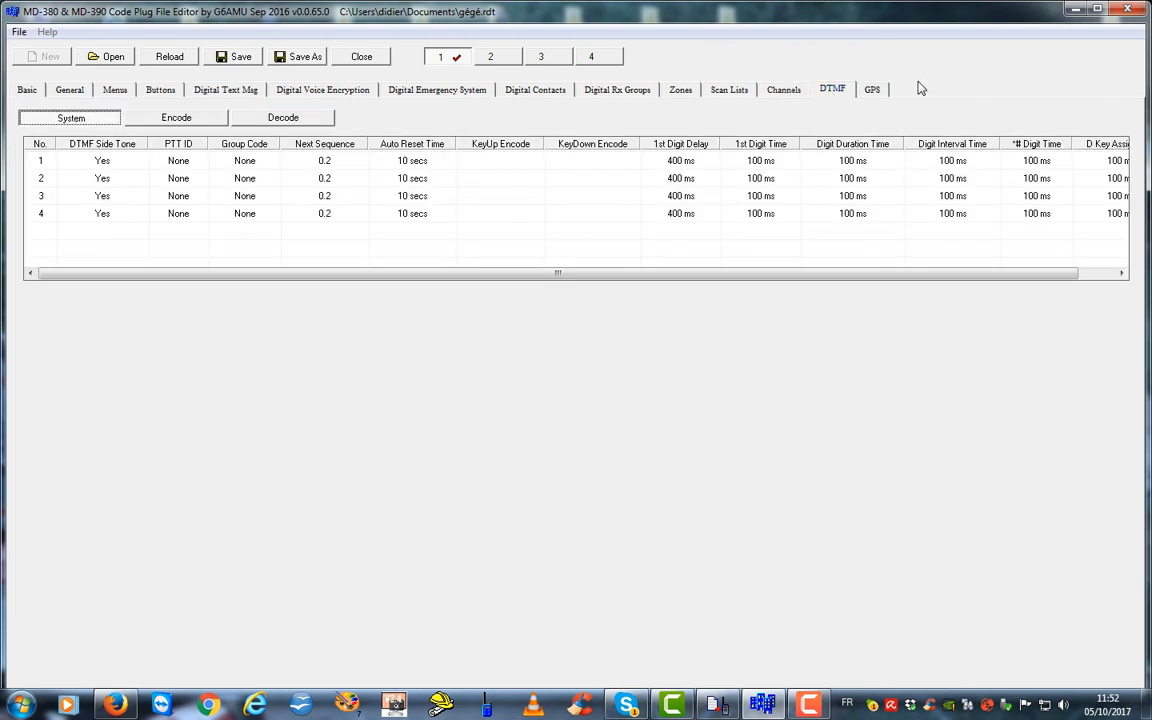
Save the codeplug as gégé.rdt in Mes documents, overwriting the existing file, and close the code plug editor
left_click(18, 33)
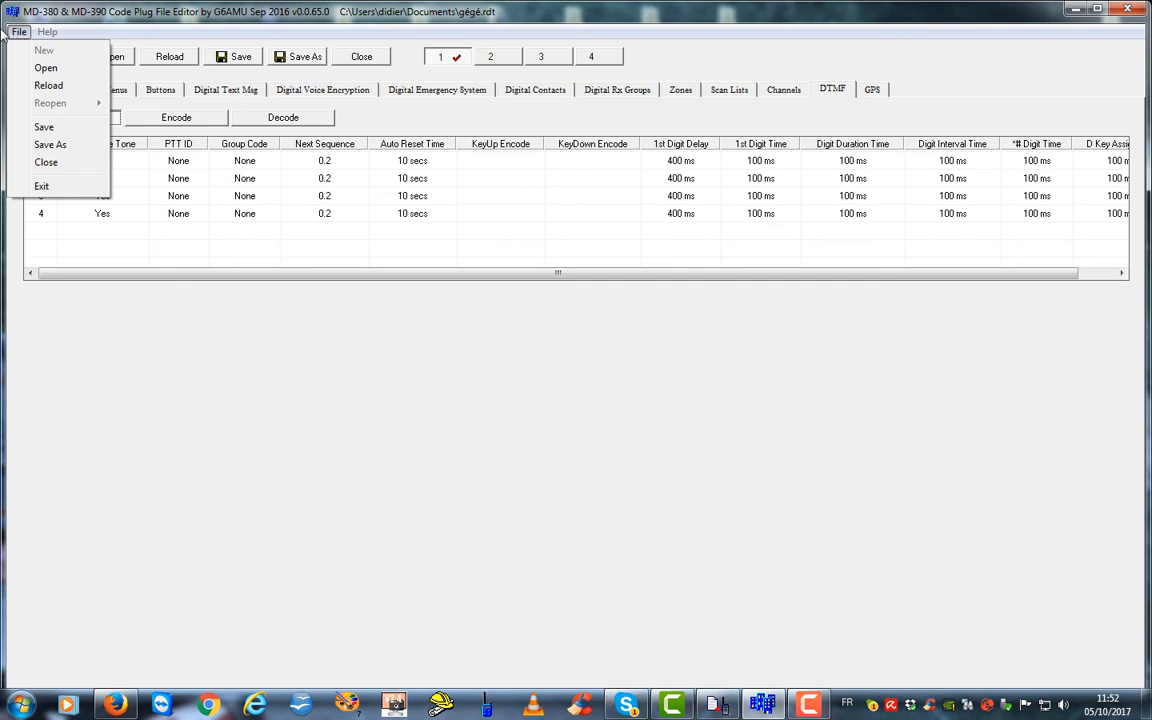
left_click(18, 33)
left_click(18, 33)
left_click(44, 144)
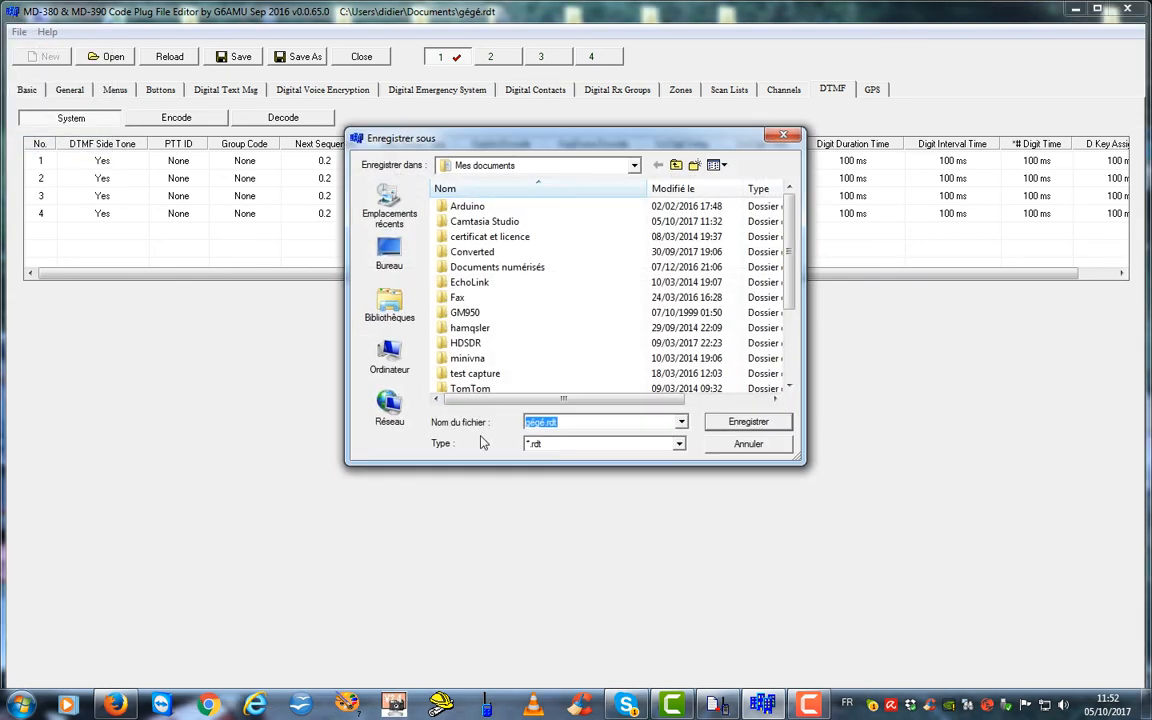
left_click(742, 424)
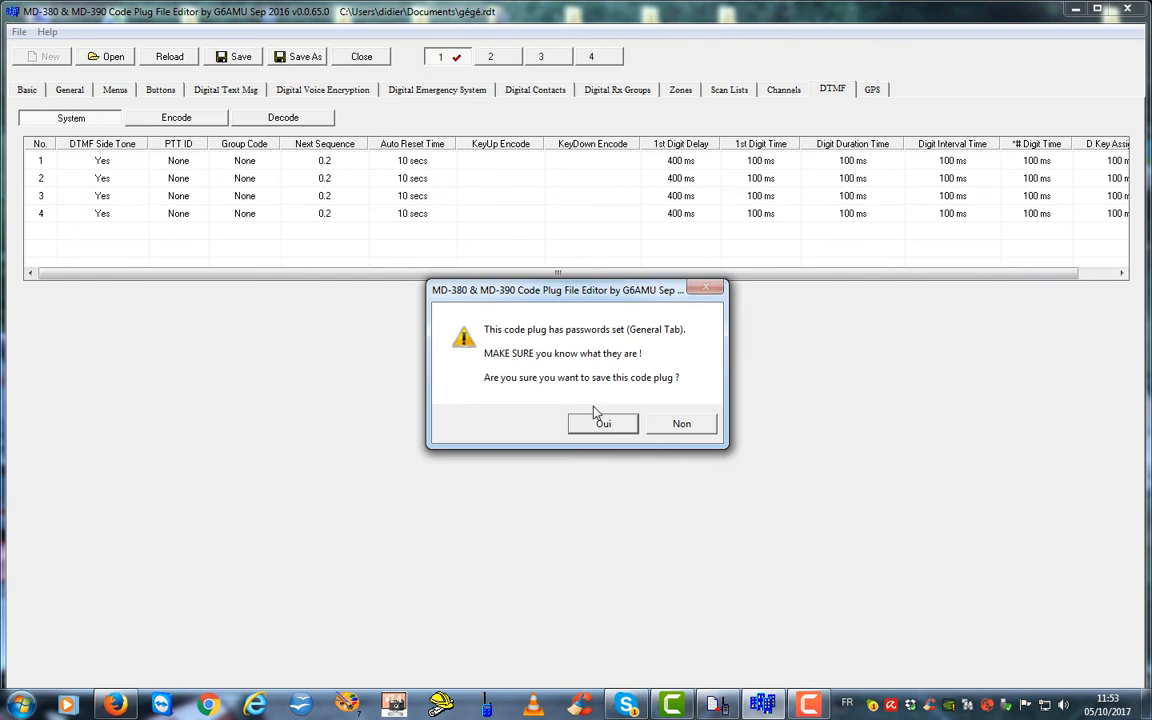
left_click(602, 424)
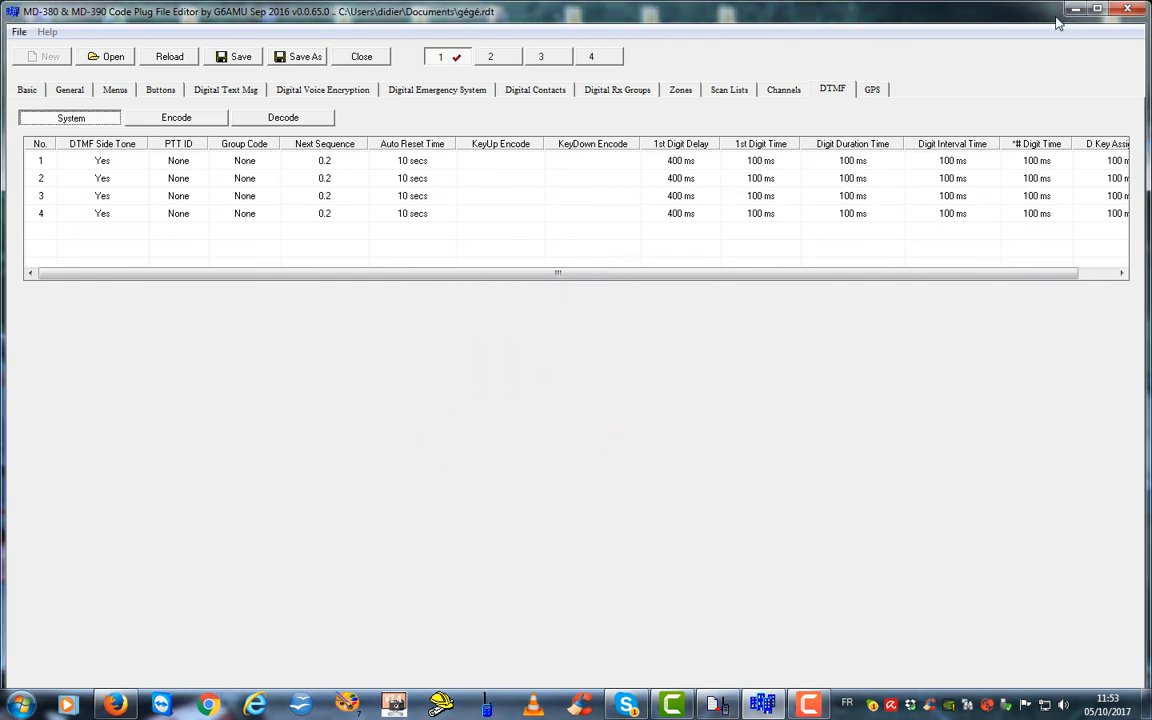
left_click(1128, 11)
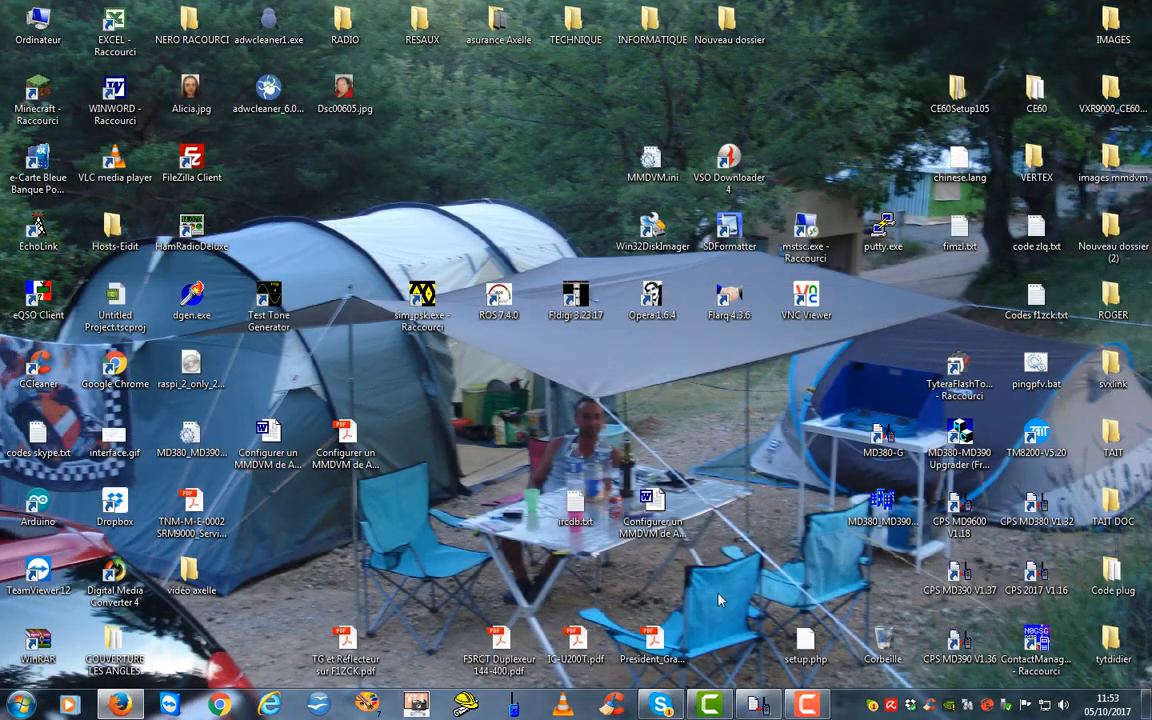
Switch to the CPS MD390 programming software and open gégé.rdt from the Documents folder
left_click(758, 705)
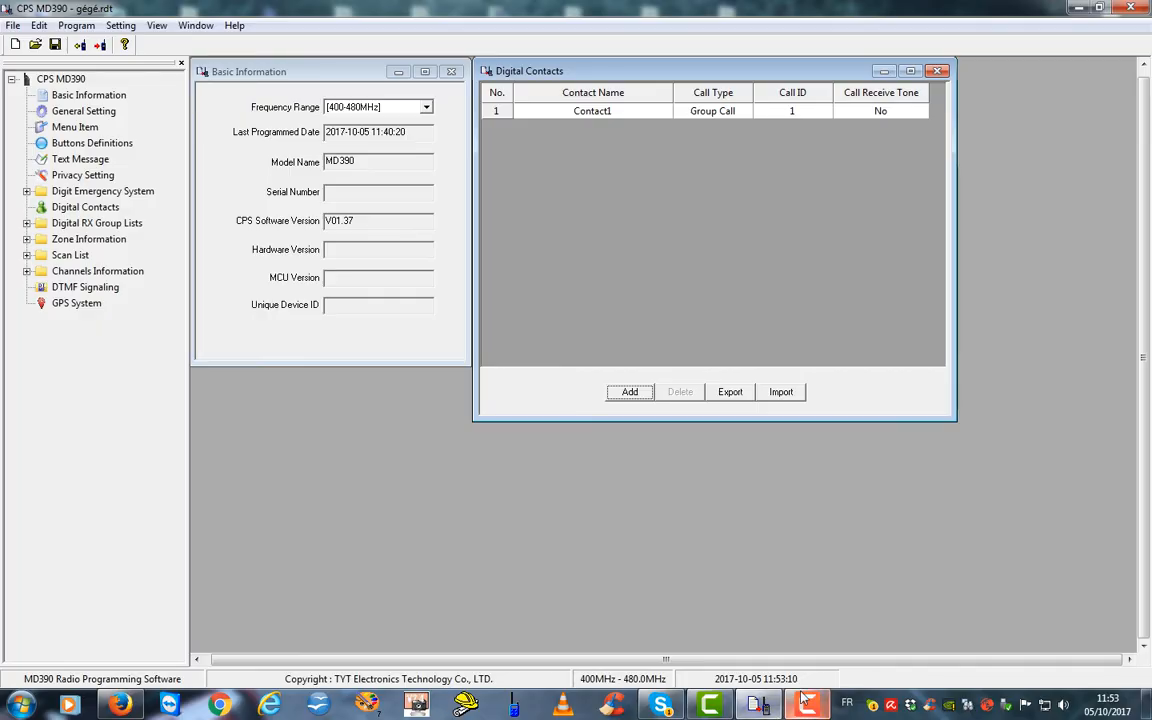
left_click(35, 46)
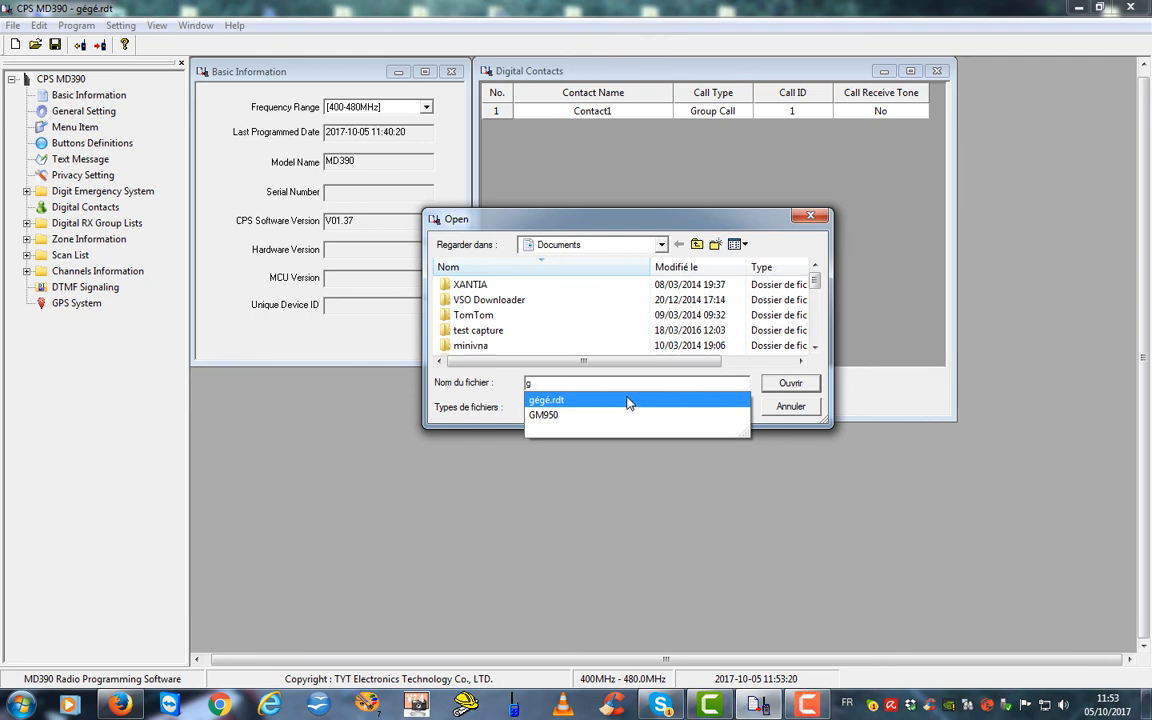
left_click(628, 400)
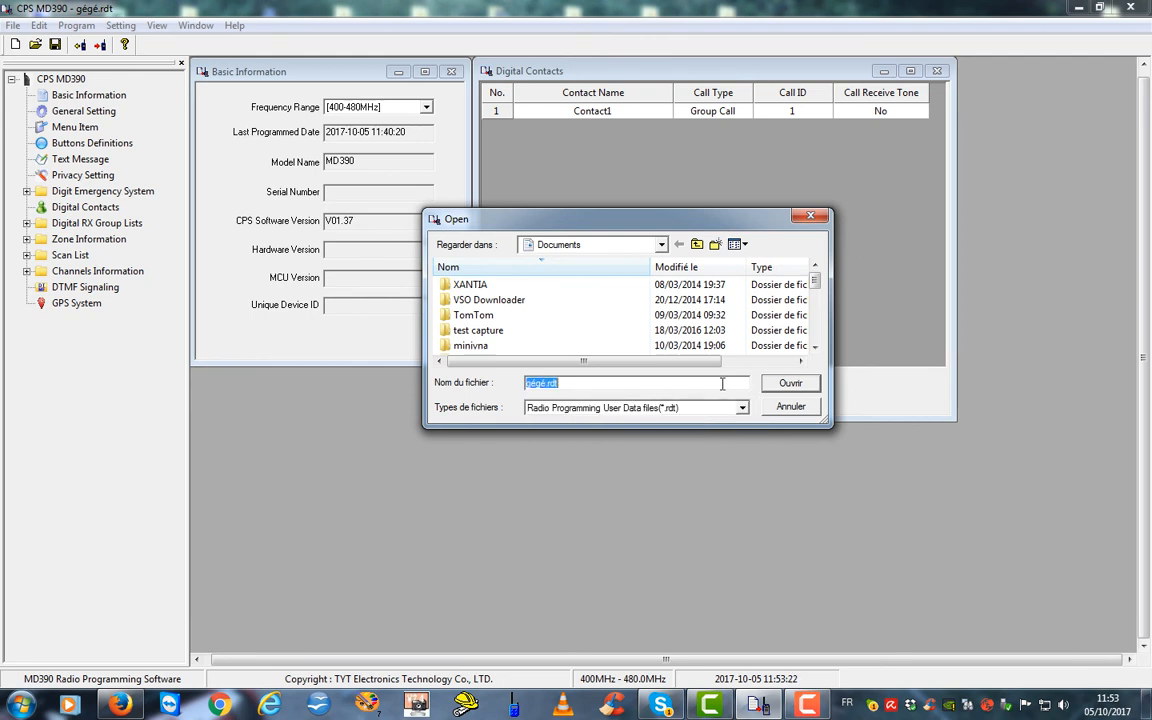
left_click(788, 384)
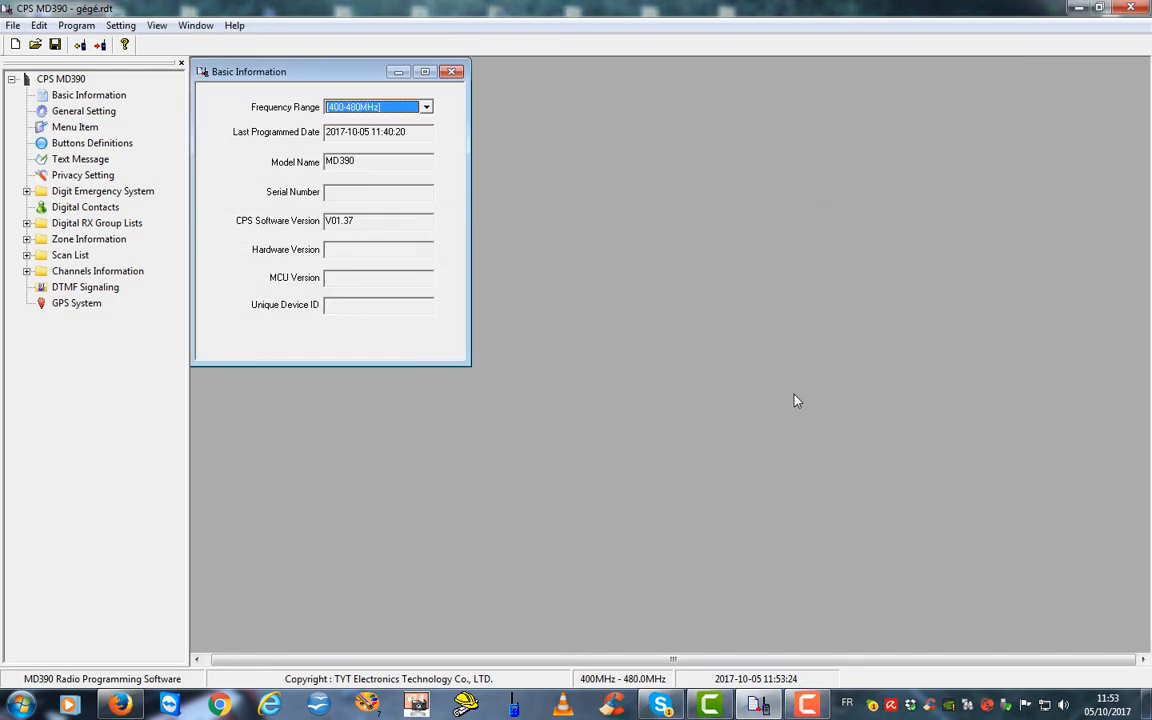
Show the codeplug's digital contacts beside the Basic Information window and check the talk groups and private call entries
left_click(57, 208)
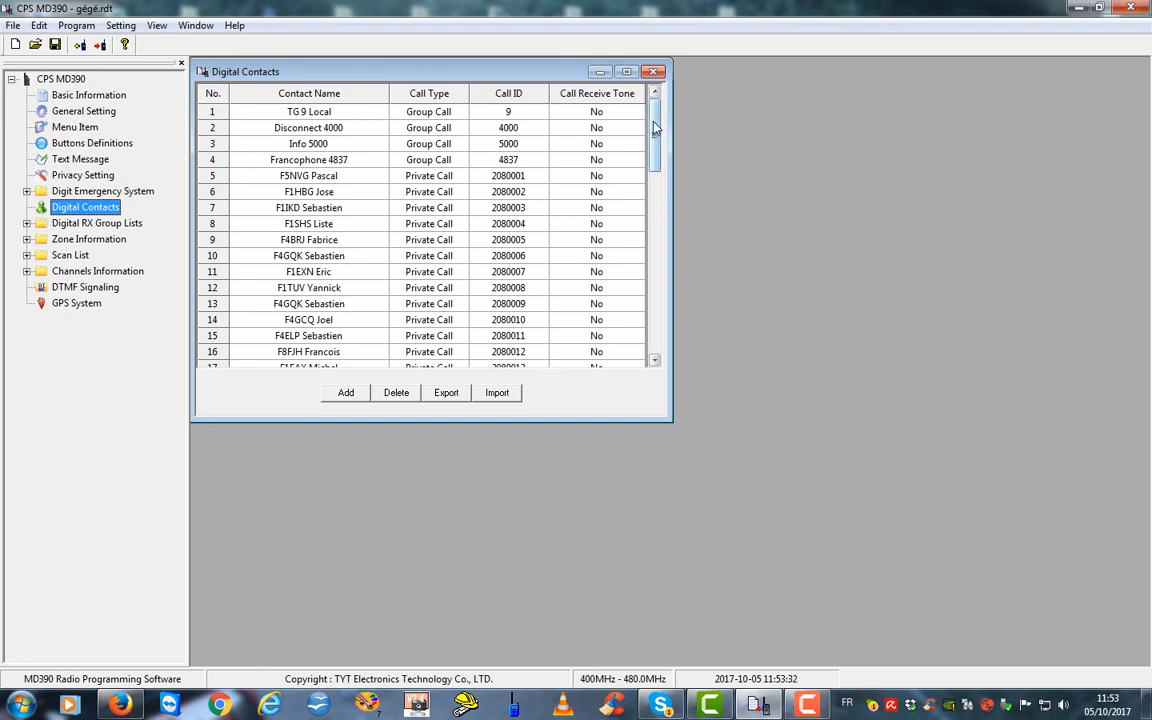
left_click_drag(656, 130, 657, 102)
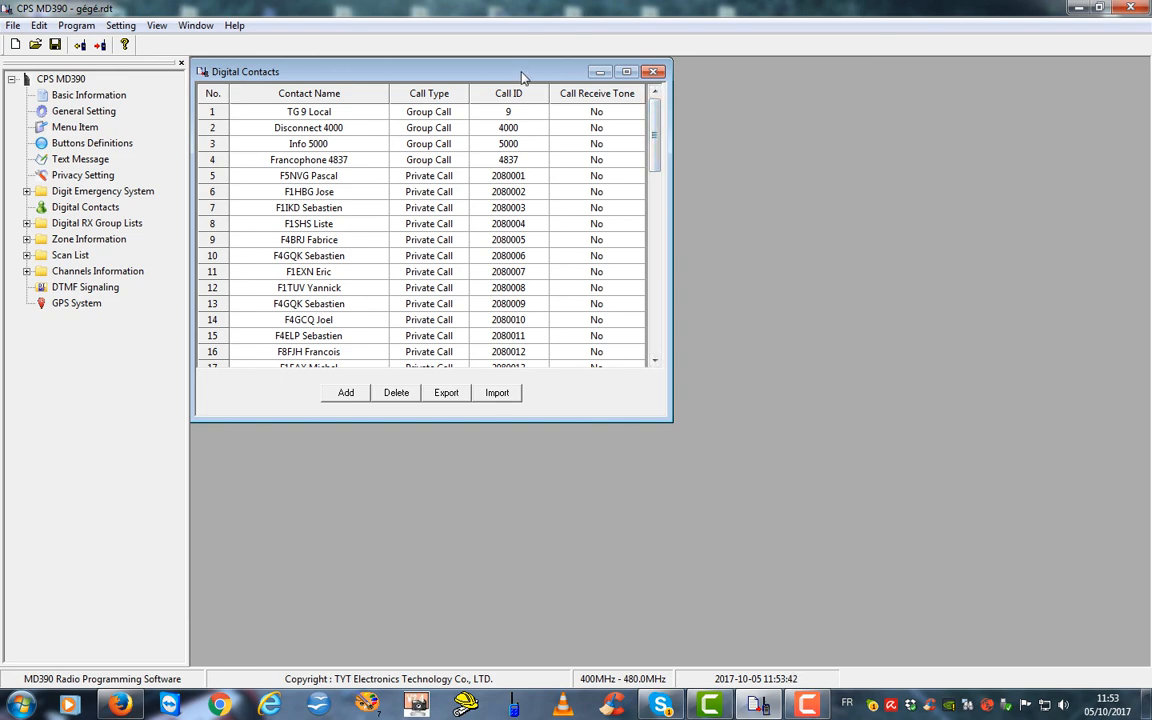
left_click_drag(521, 77, 805, 78)
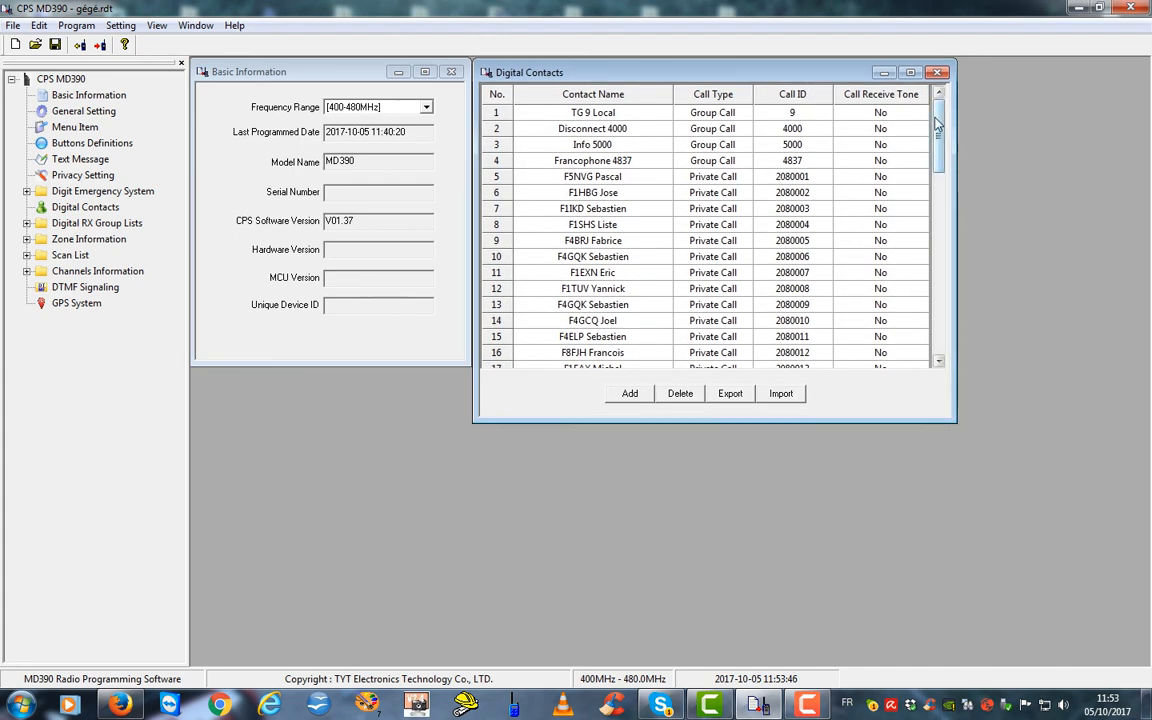
left_click_drag(940, 131, 940, 100)
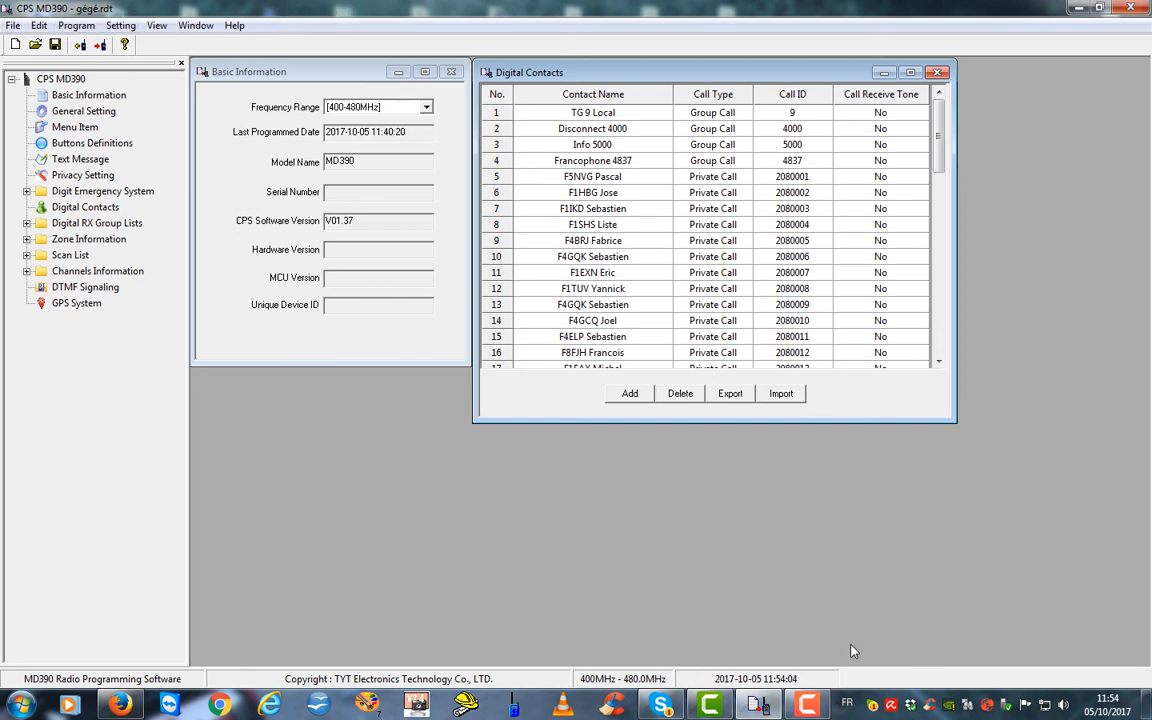
left_click(805, 700)
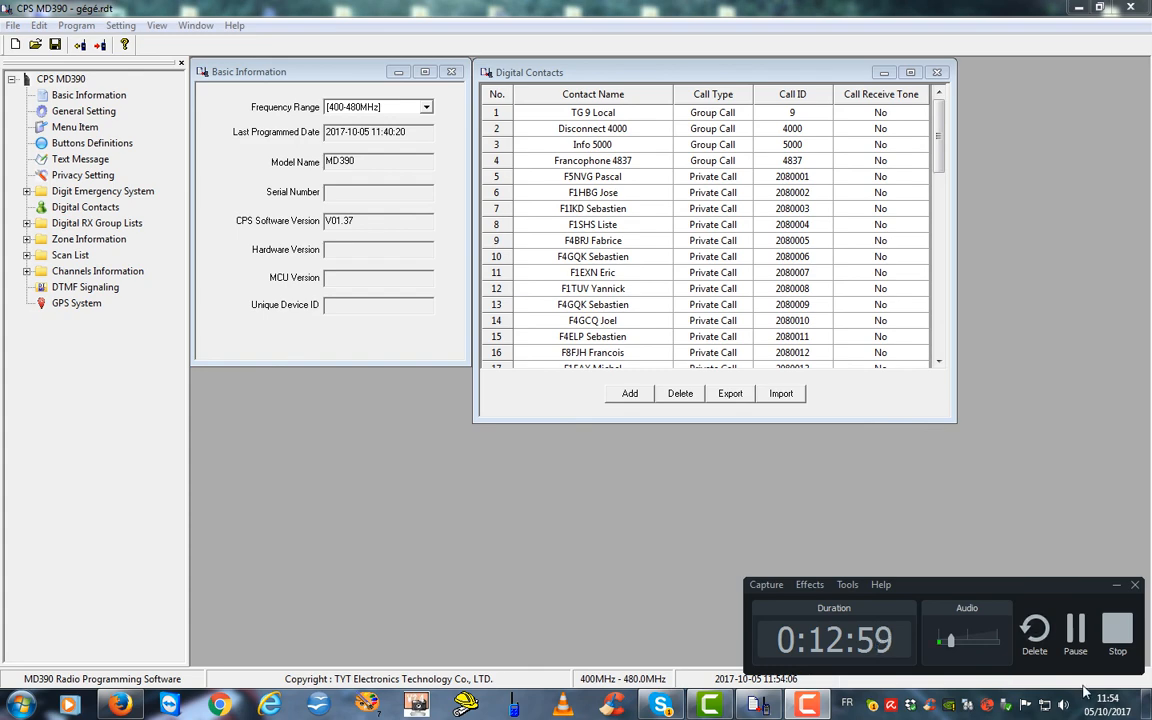